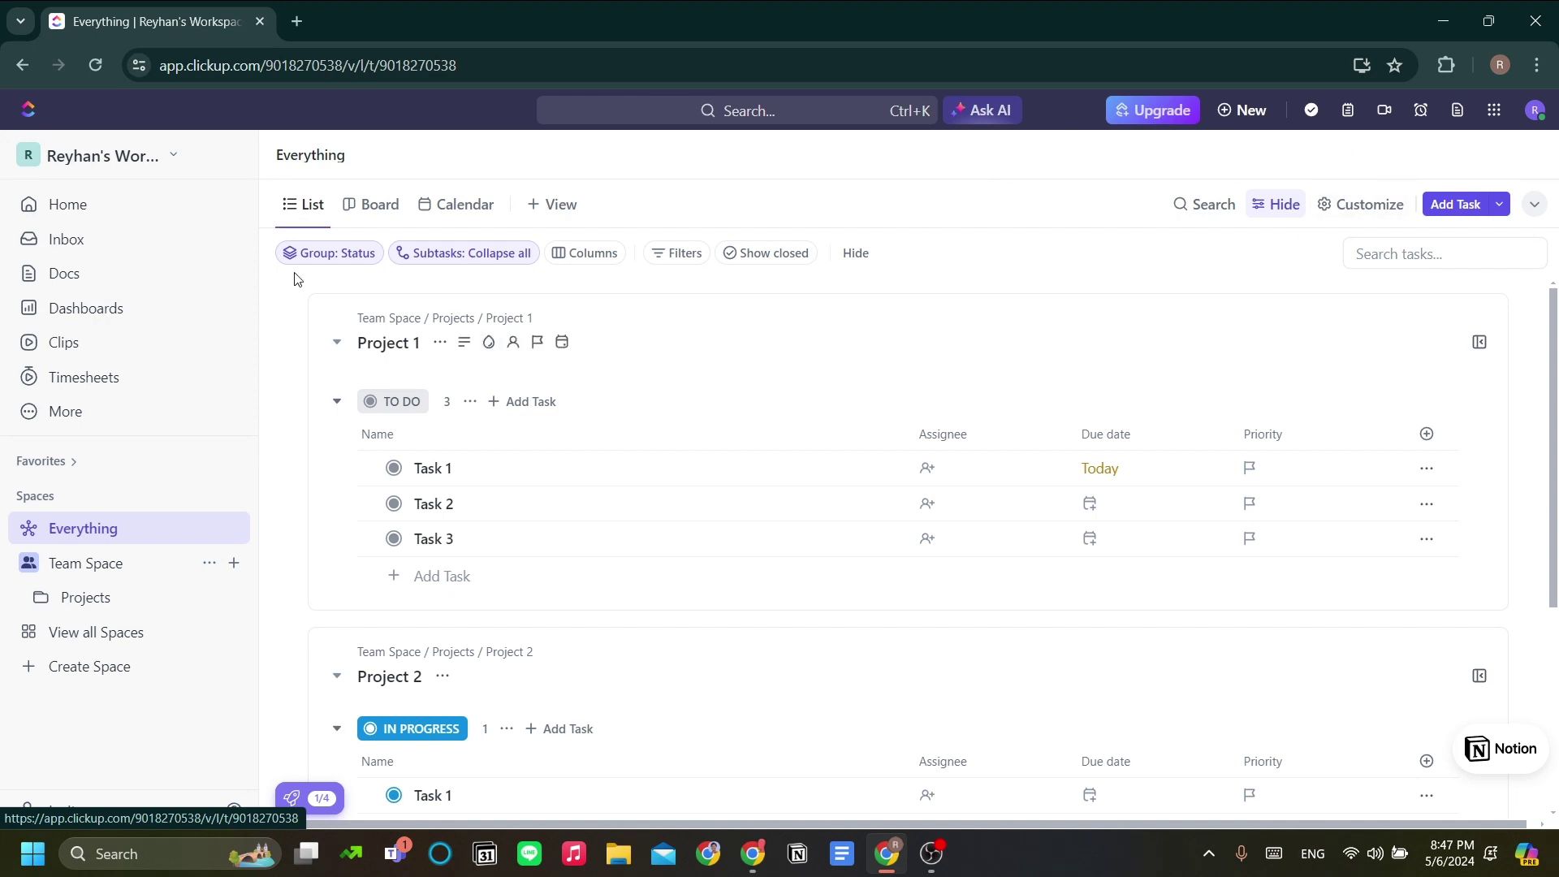
Step: Show the workspace Home page, scroll through Recents, and briefly check the workspace menu
{"action": "left_click", "coordinate": [174, 218]}
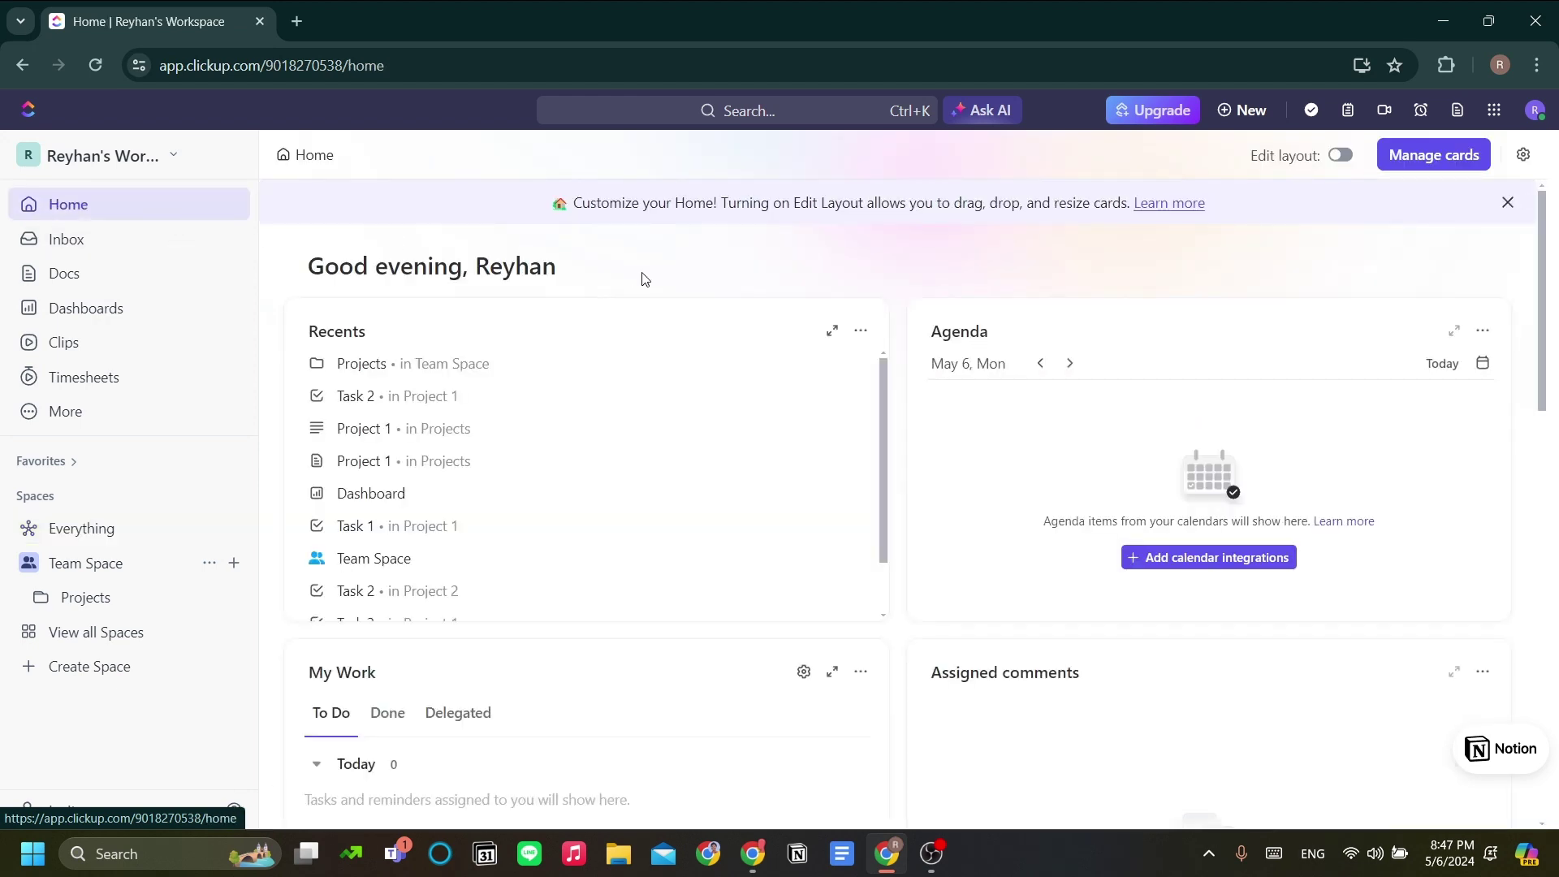
{"action": "scroll", "coordinate": [645, 280], "scroll_direction": "down", "scroll_amount": 1}
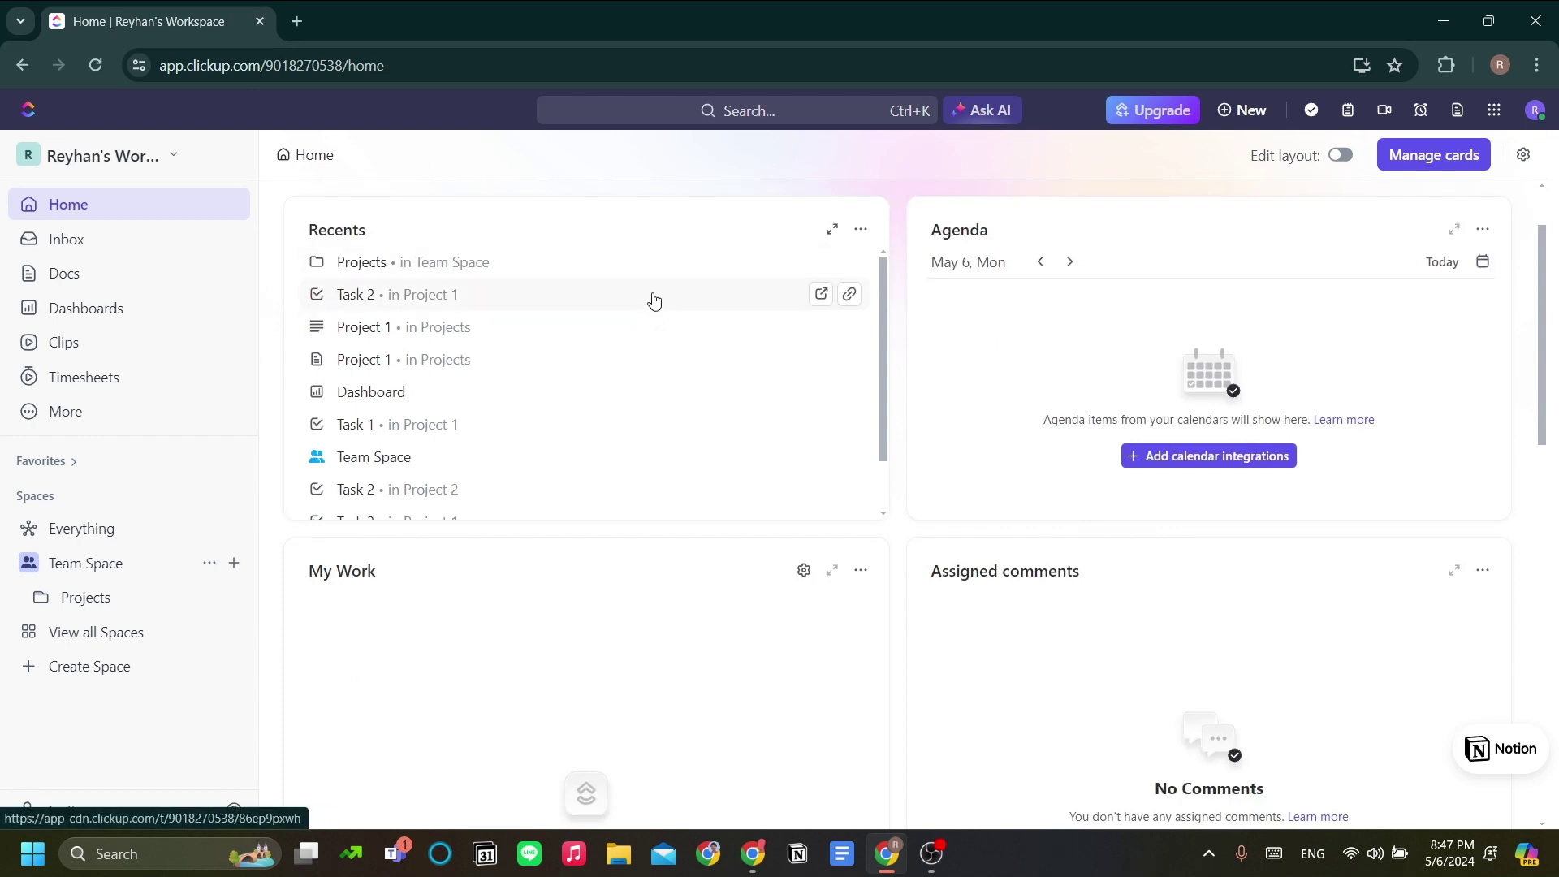
{"action": "scroll", "coordinate": [636, 319], "scroll_direction": "up", "scroll_amount": 1}
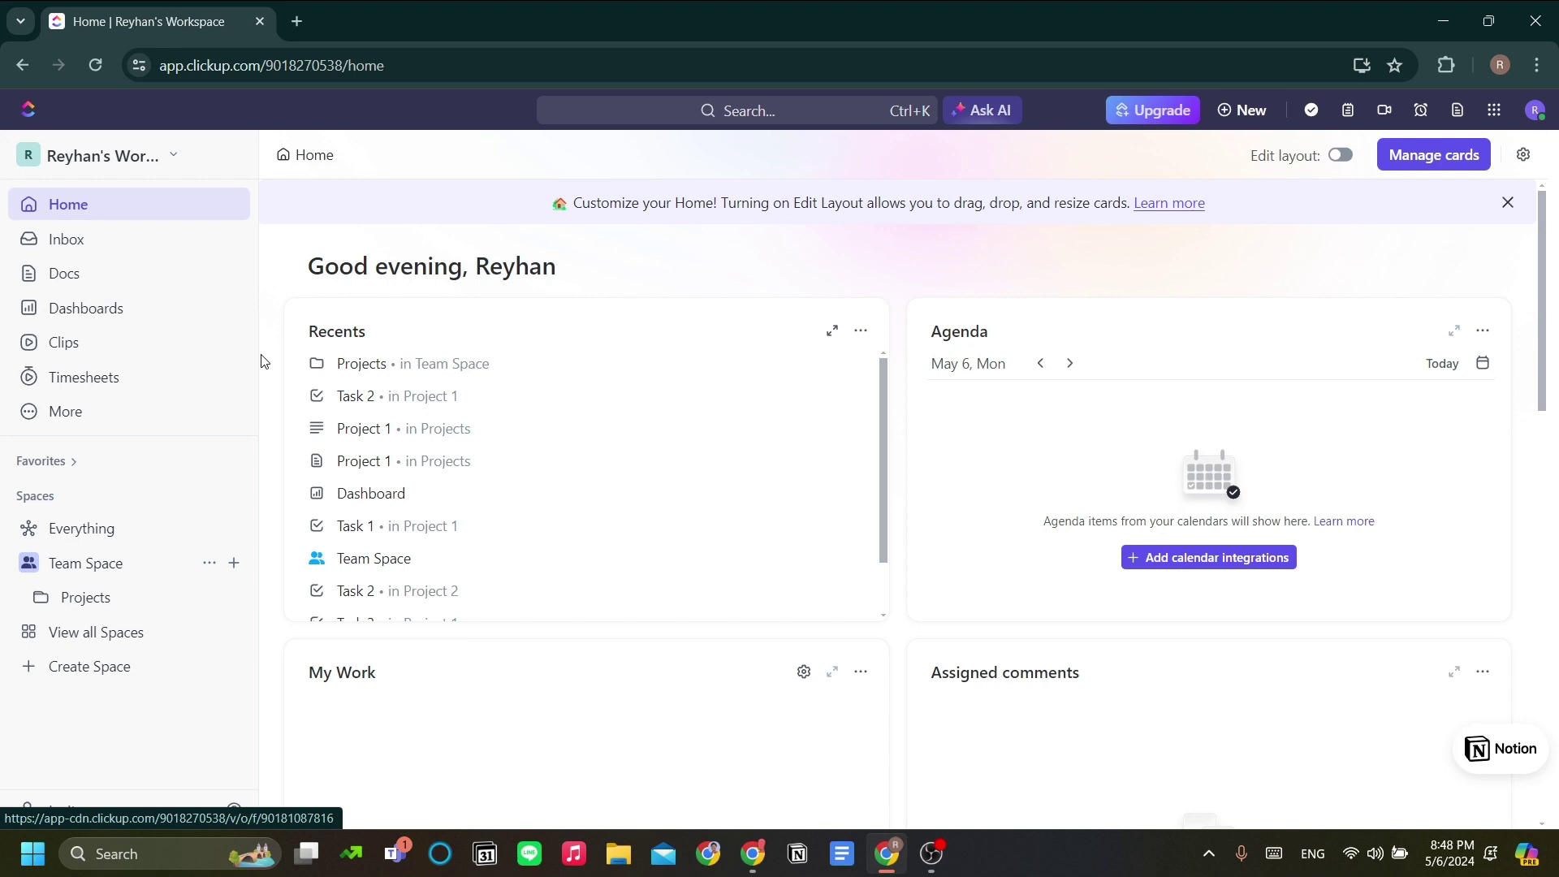
{"action": "left_click", "coordinate": [154, 165]}
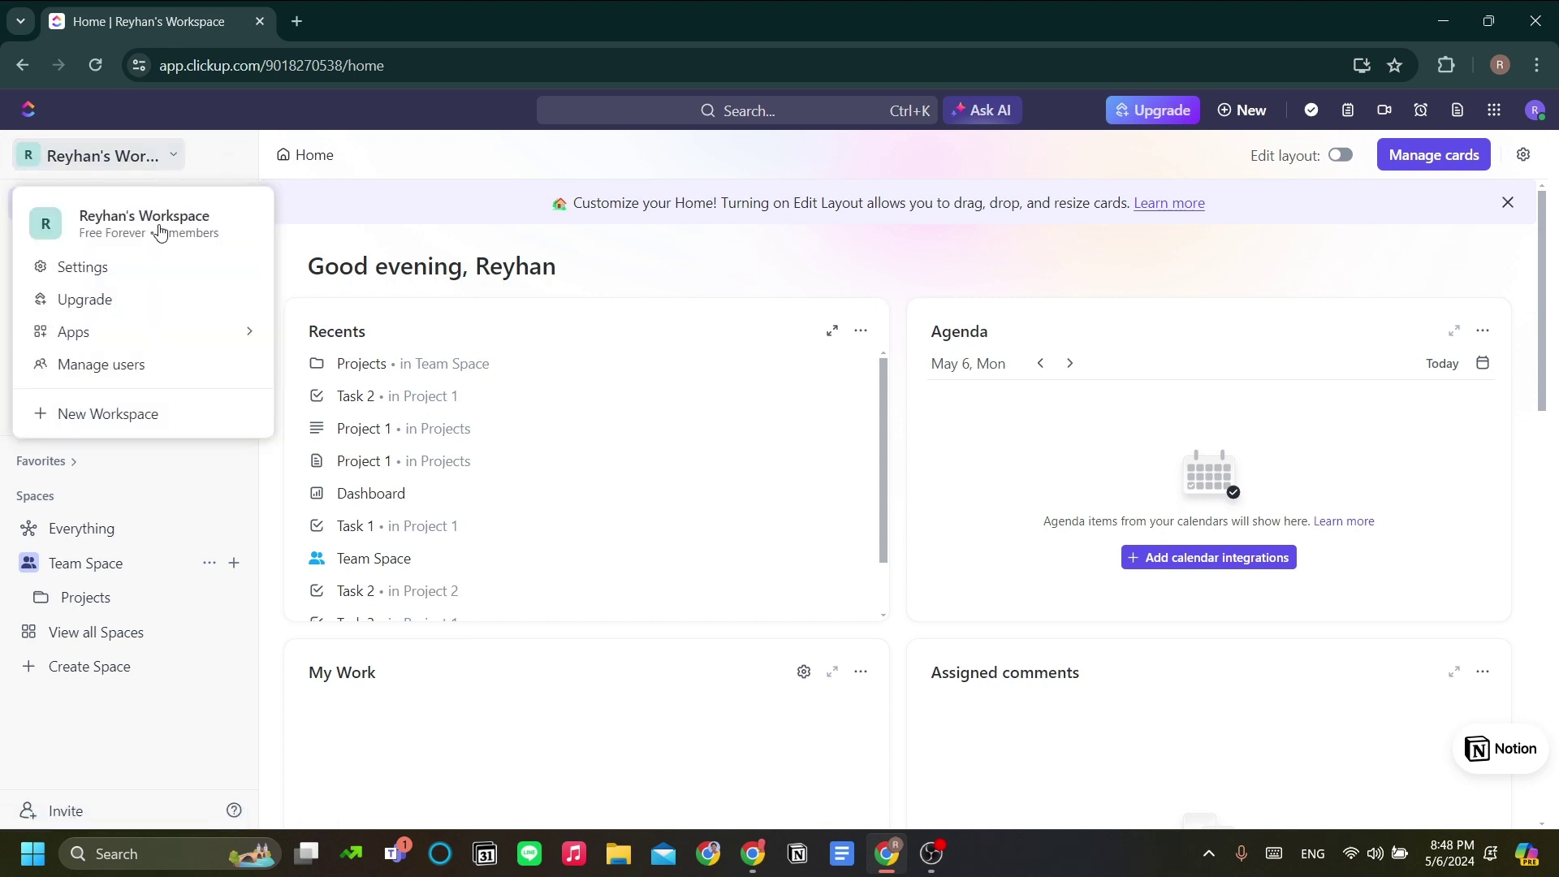
{"action": "left_click", "coordinate": [515, 175]}
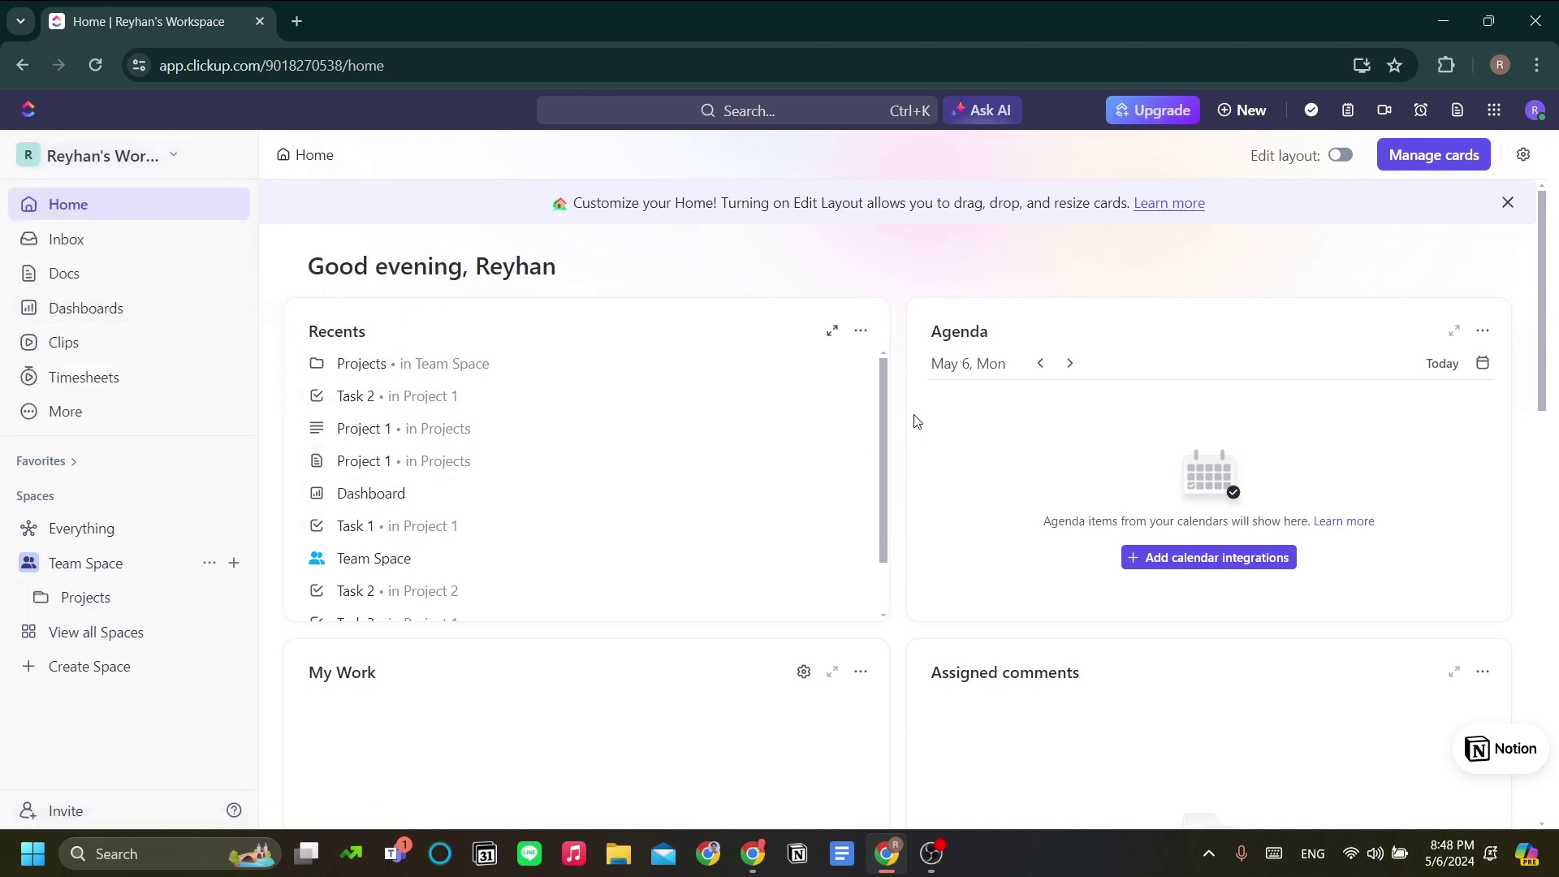
Step: Open workspace Settings from the avatar menu on the People page
{"action": "left_click", "coordinate": [1534, 110]}
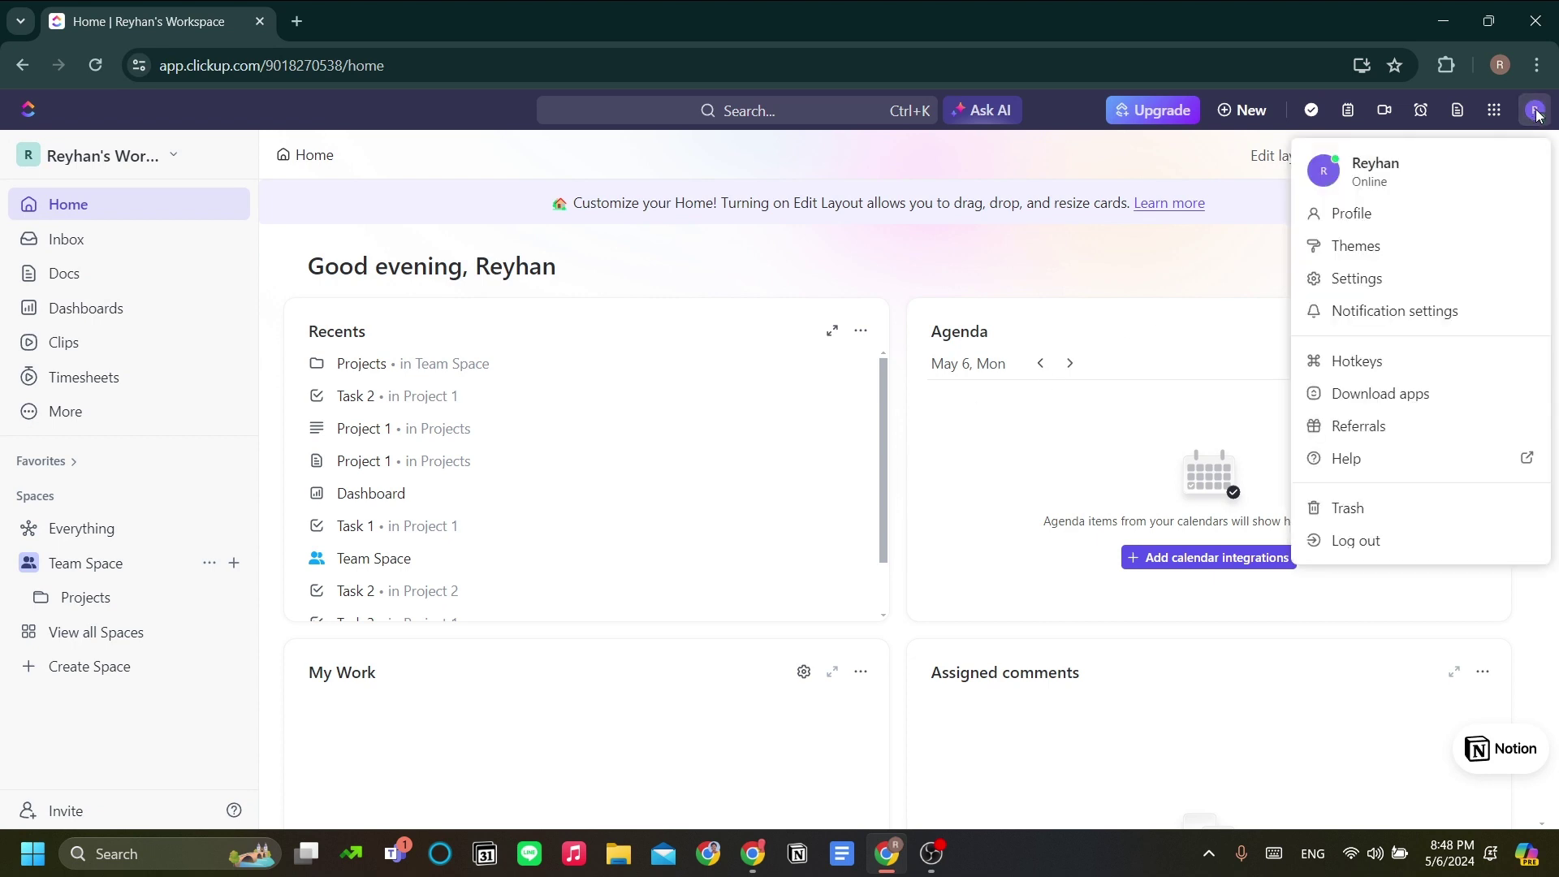
{"action": "left_click", "coordinate": [1409, 278]}
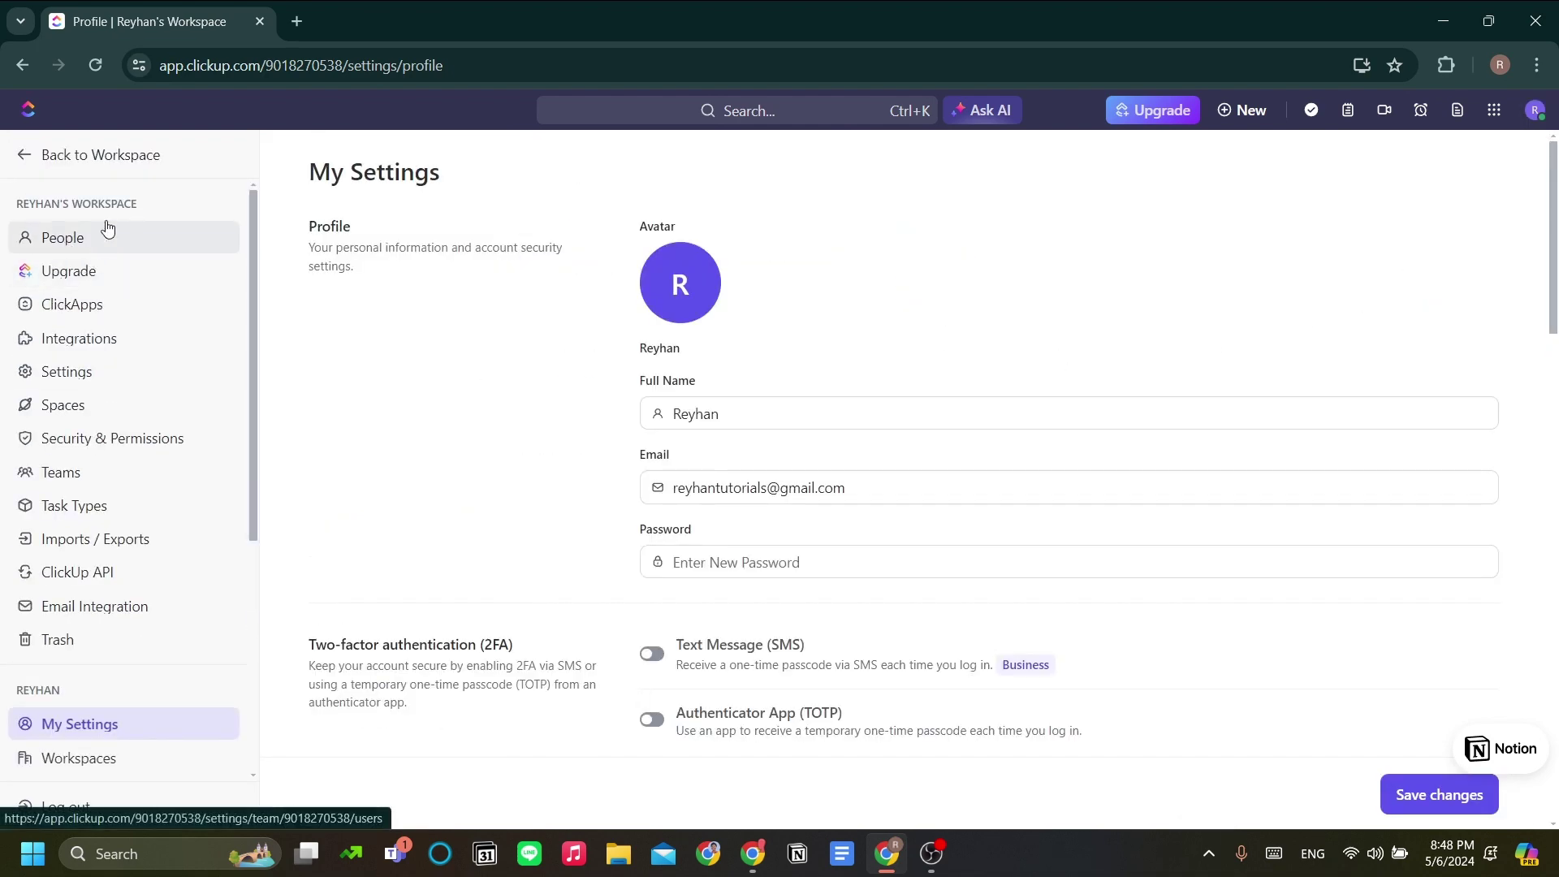
{"action": "left_click", "coordinate": [131, 243]}
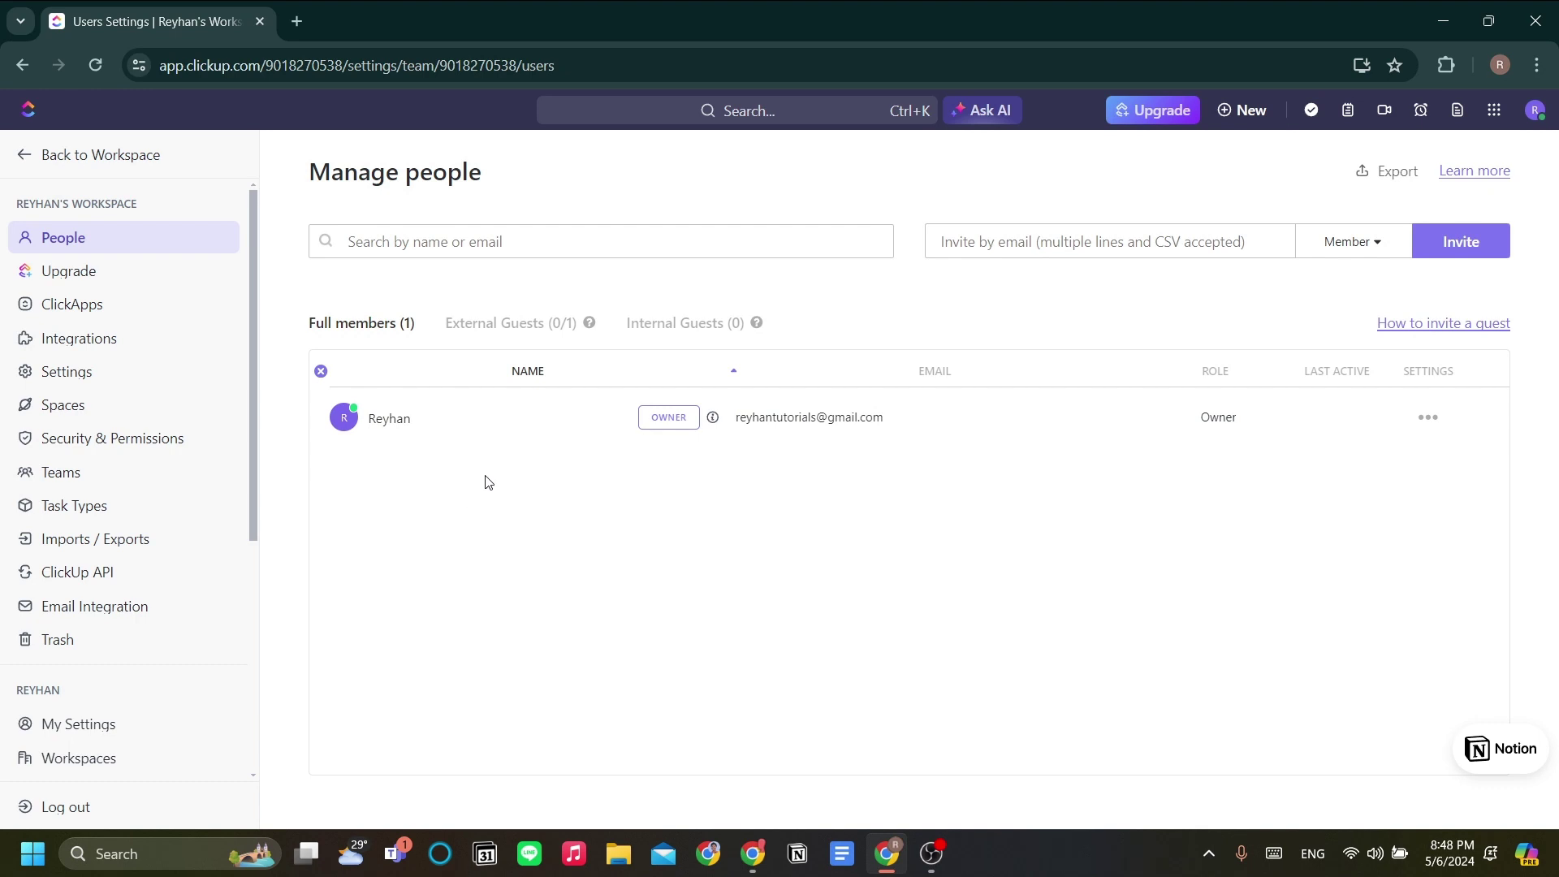
Step: Check the External Guests and Full members tabs and the Owner member's options
{"action": "left_click", "coordinate": [538, 333]}
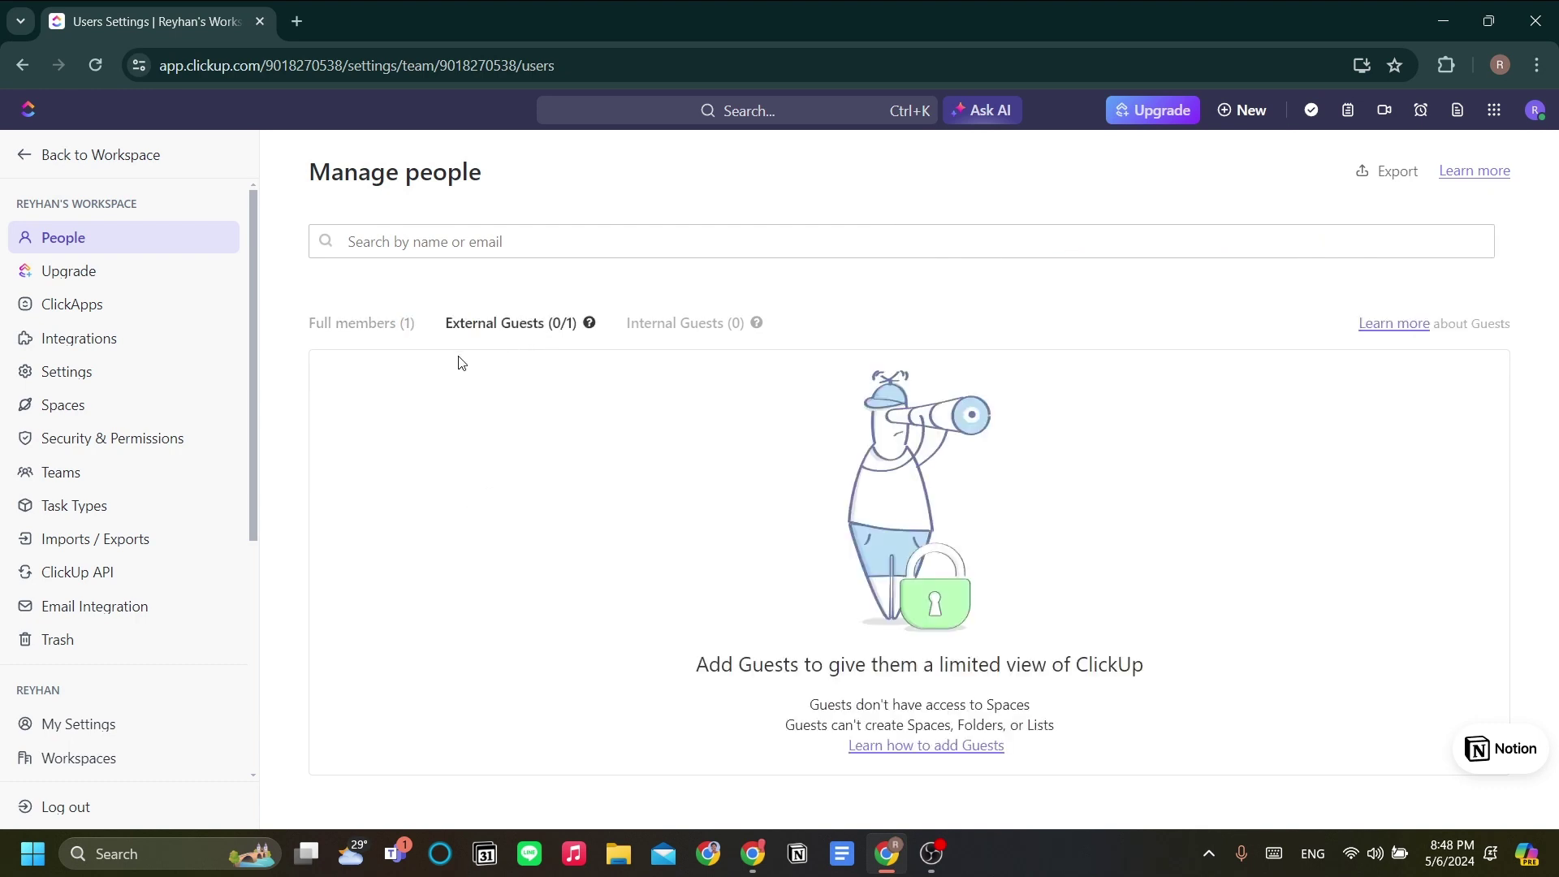
{"action": "left_click", "coordinate": [385, 327]}
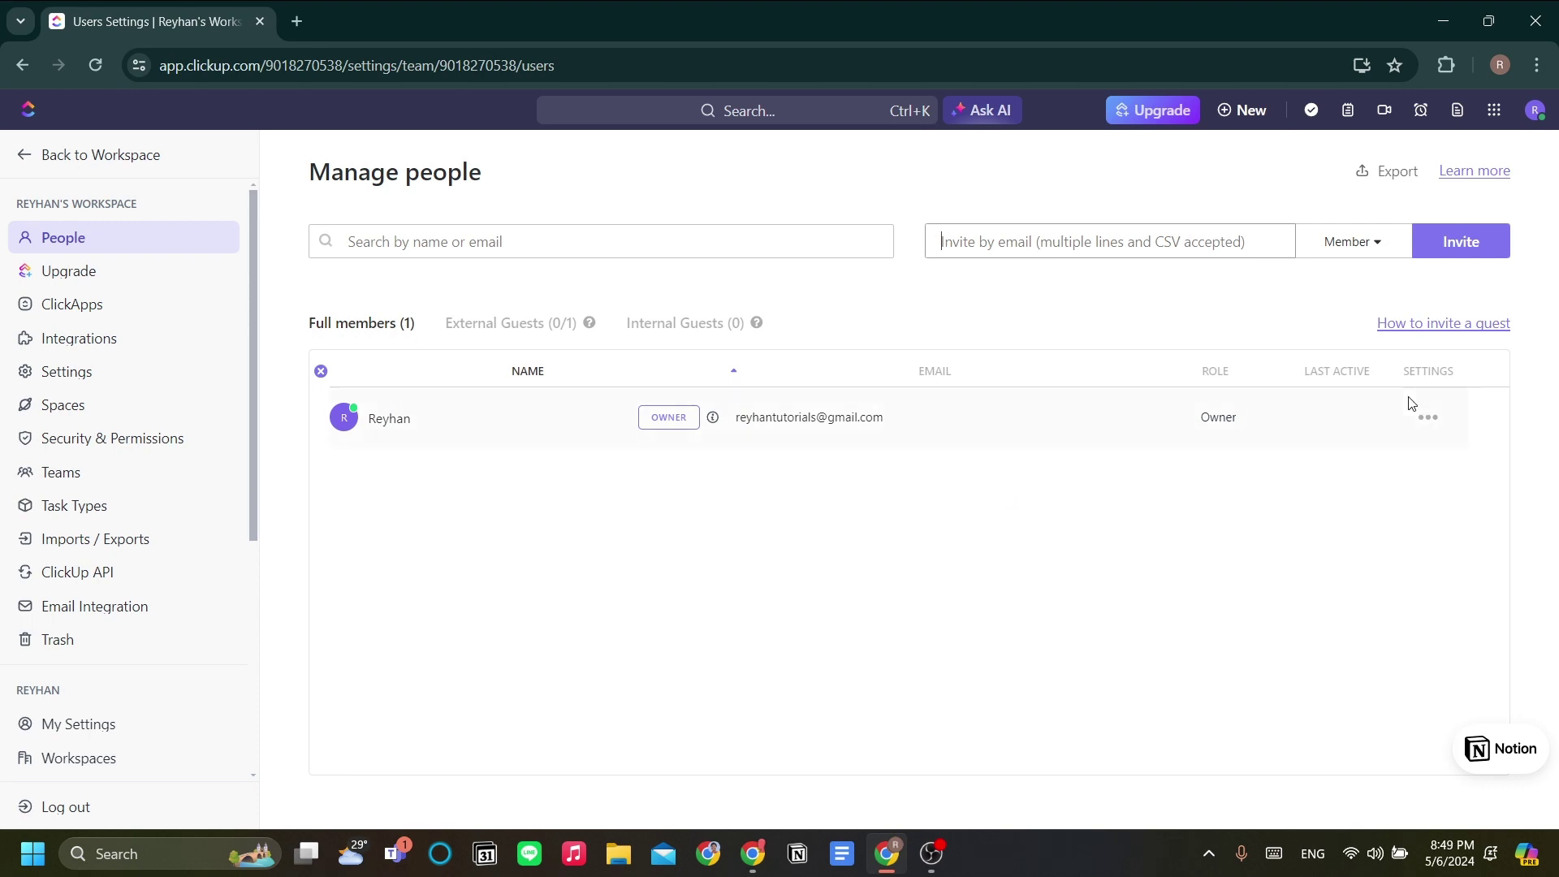
{"action": "left_click", "coordinate": [1423, 420]}
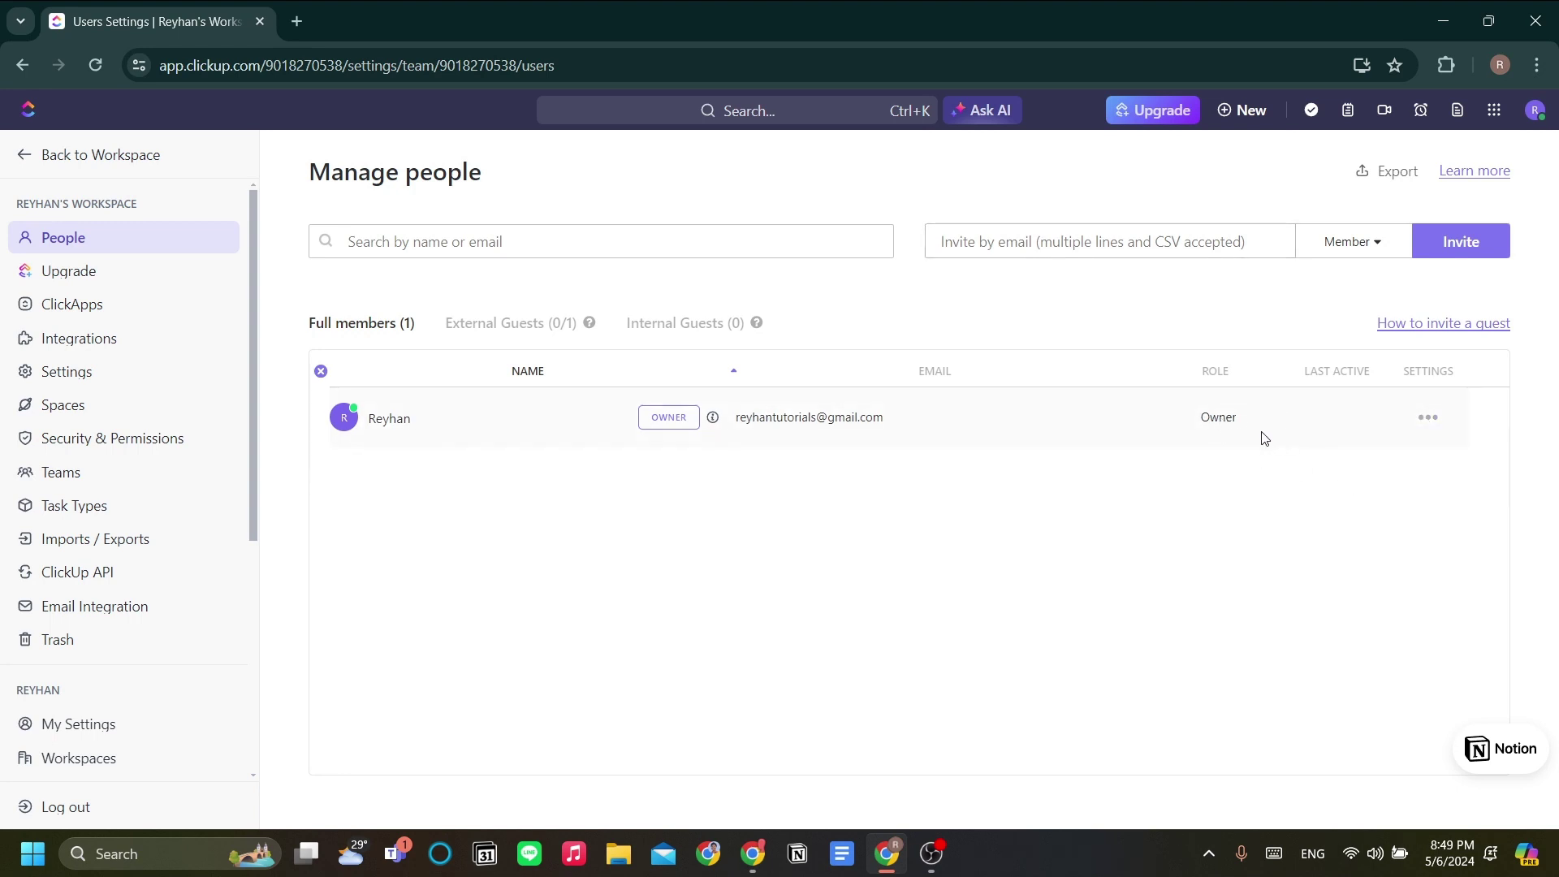
{"action": "left_click", "coordinate": [1437, 418]}
Step: Review the Upgrade plans page, comparing Unlimited, Business, Business Plus and Enterprise features
{"action": "left_click", "coordinate": [177, 288]}
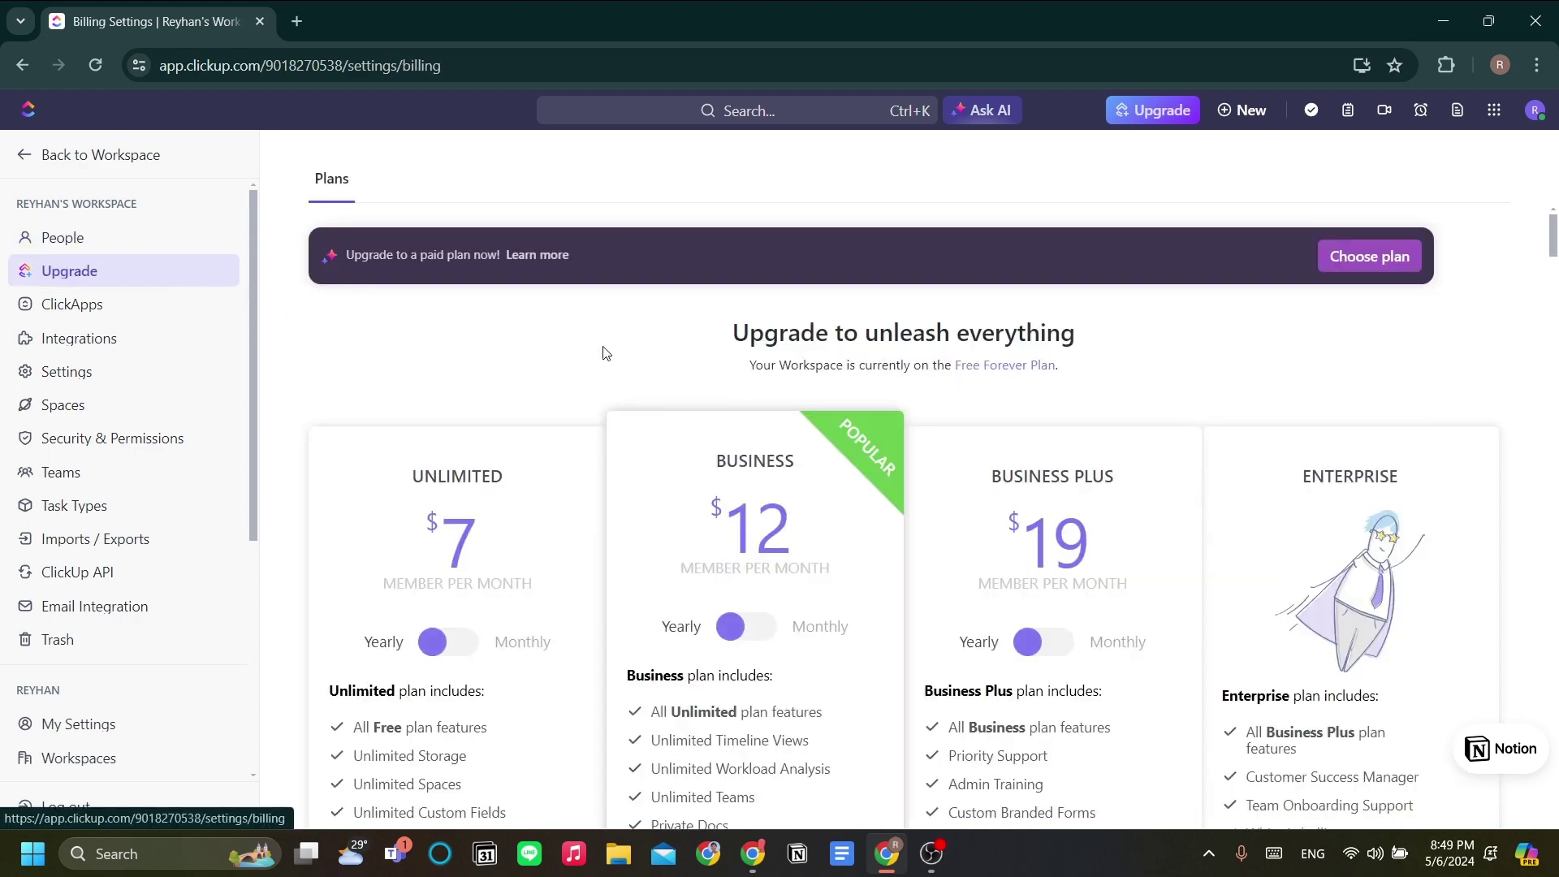
{"action": "scroll", "coordinate": [605, 348], "scroll_direction": "down", "scroll_amount": 4}
{"action": "scroll", "coordinate": [597, 406], "scroll_direction": "up", "scroll_amount": 1}
{"action": "scroll", "coordinate": [597, 406], "scroll_direction": "down", "scroll_amount": 5}
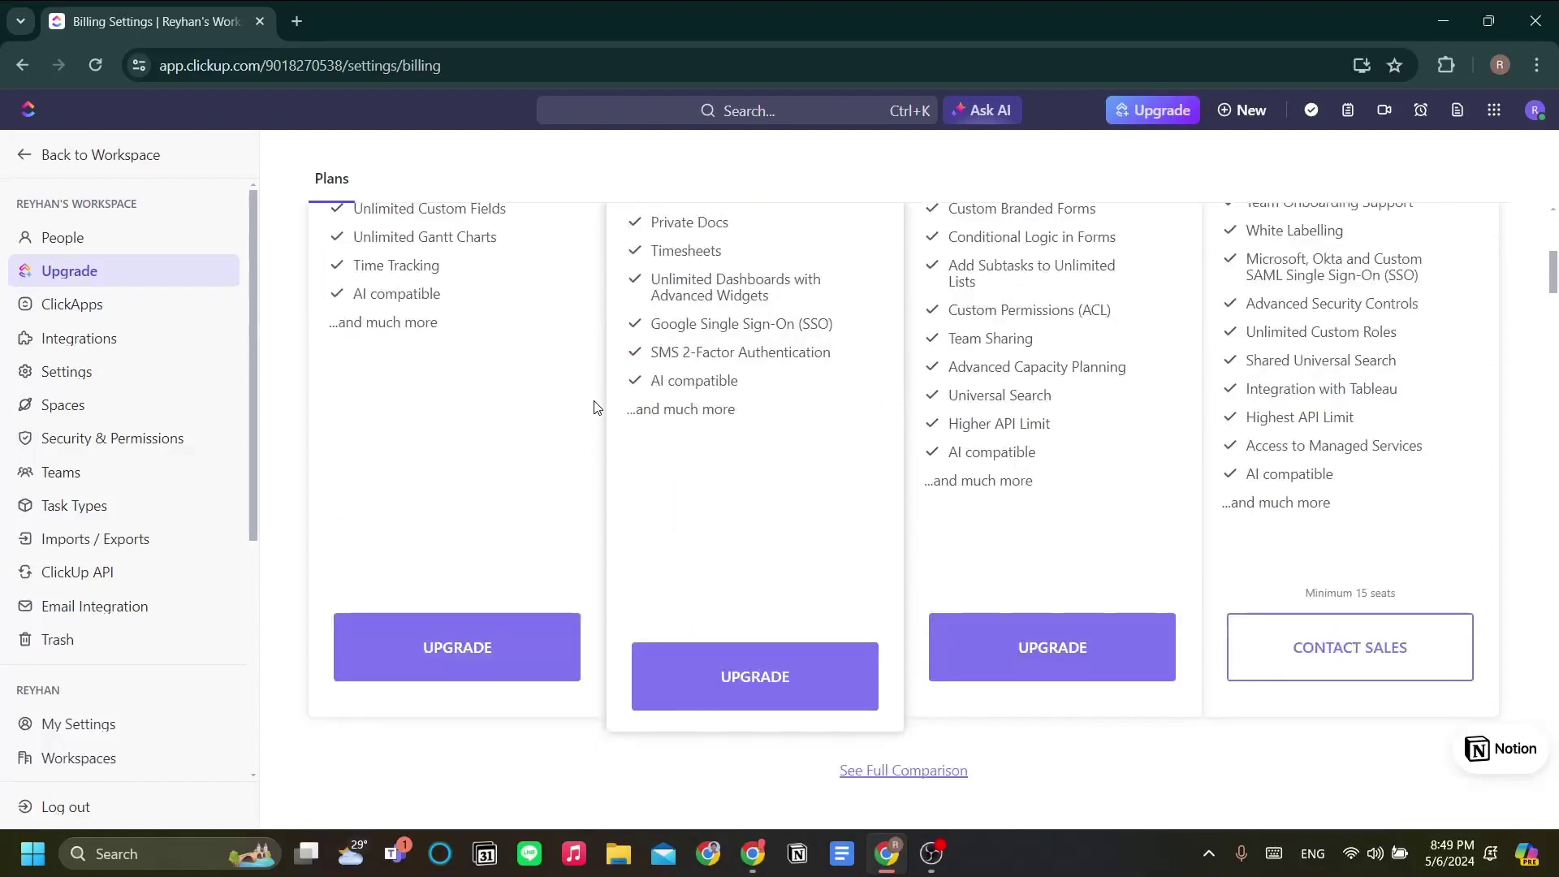
{"action": "scroll", "coordinate": [597, 406], "scroll_direction": "up", "scroll_amount": 7}
{"action": "scroll", "coordinate": [598, 398], "scroll_direction": "down", "scroll_amount": 3}
{"action": "scroll", "coordinate": [598, 397], "scroll_direction": "up", "scroll_amount": 4}
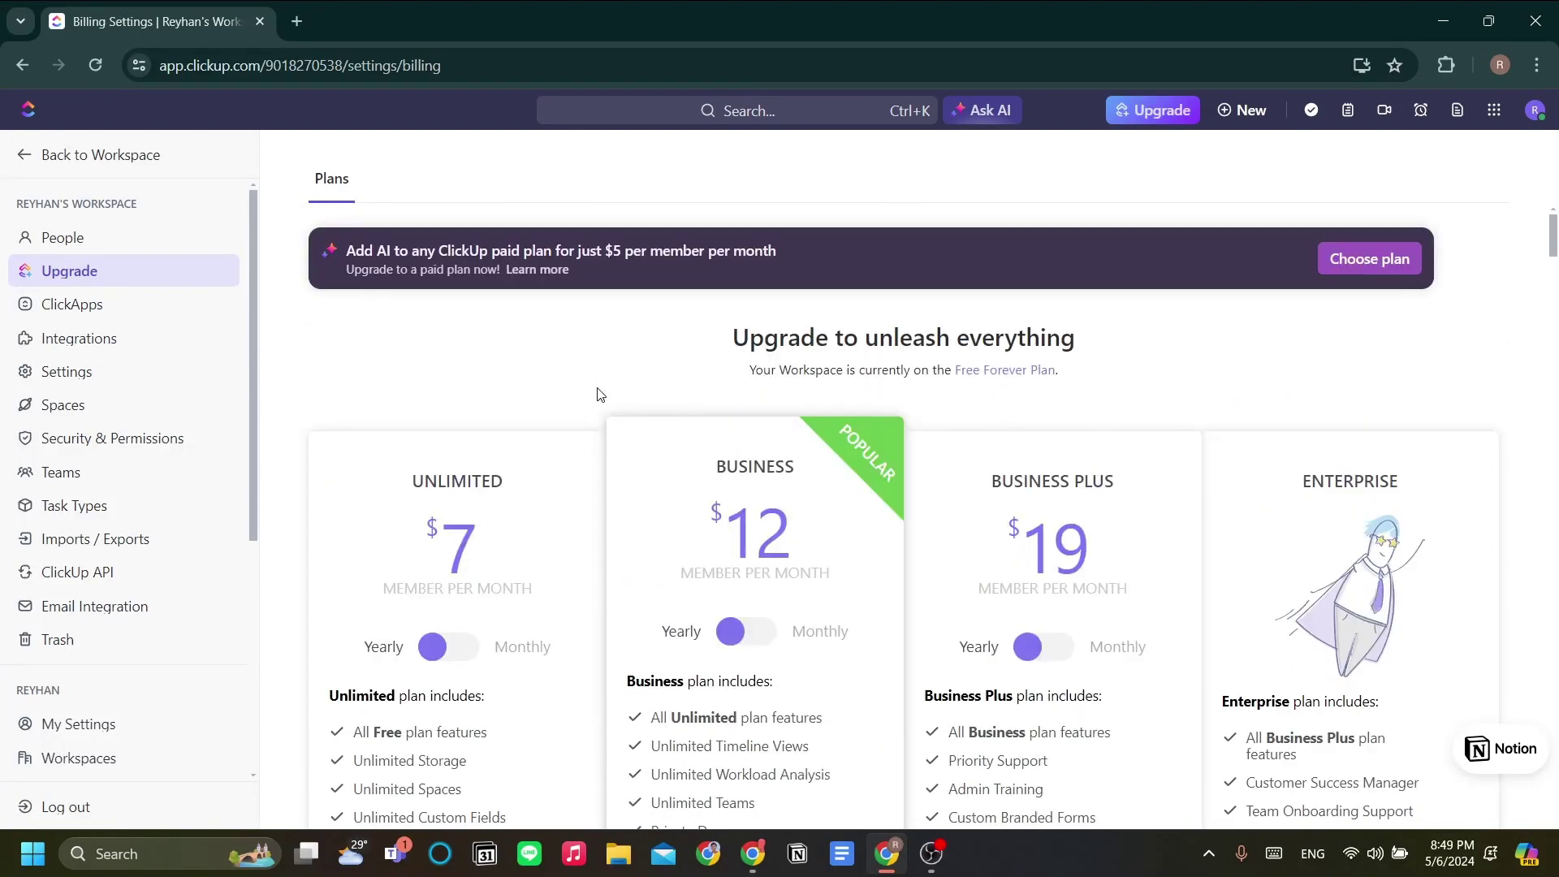
{"action": "scroll", "coordinate": [594, 403], "scroll_direction": "down", "scroll_amount": 3}
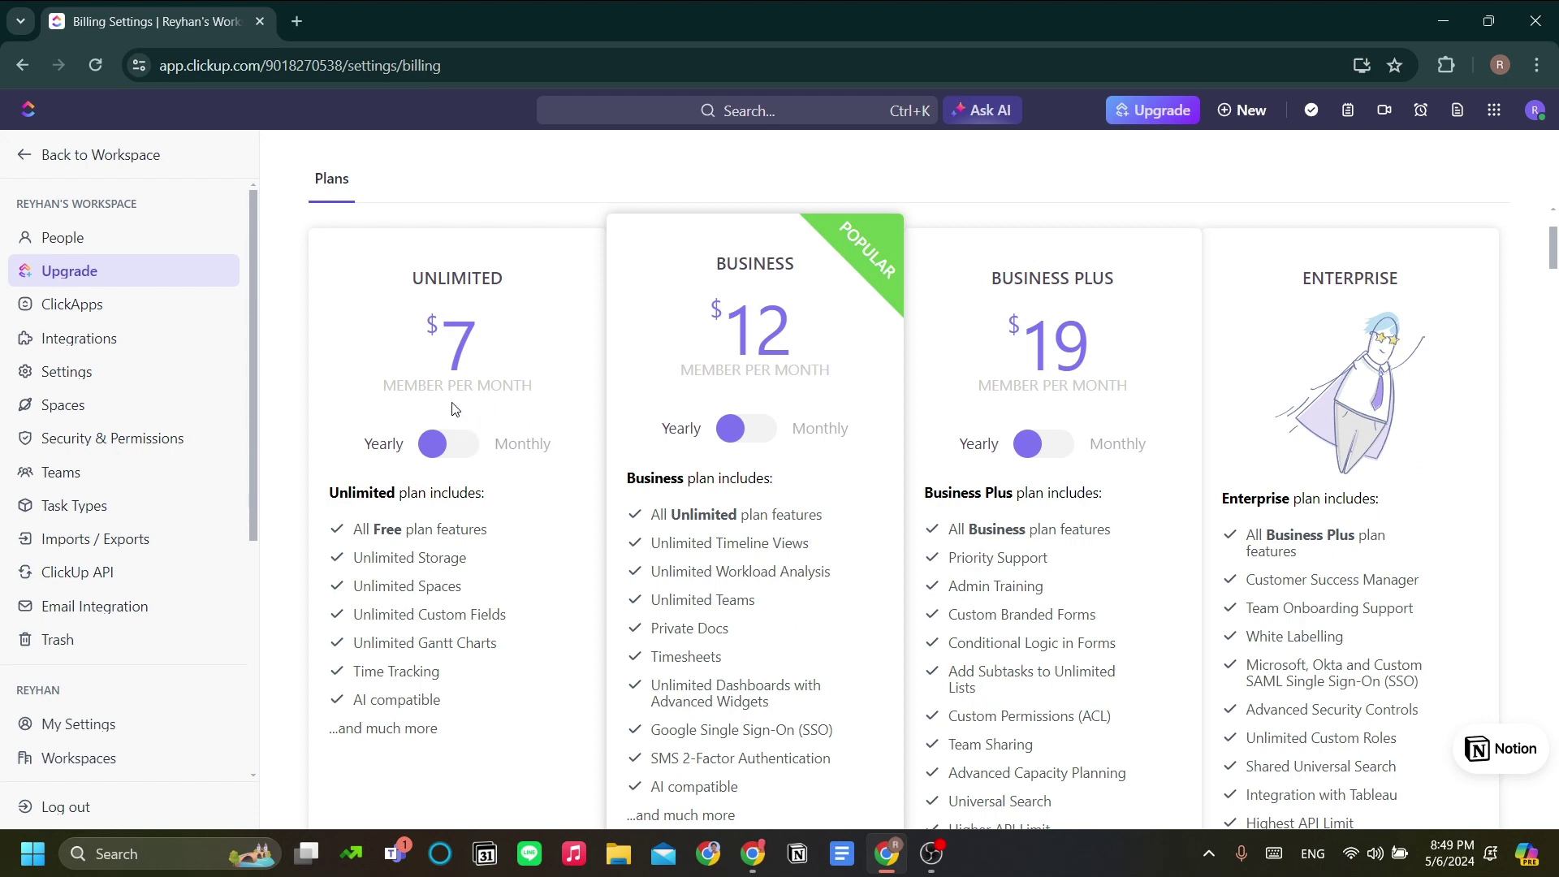
{"action": "scroll", "coordinate": [459, 413], "scroll_direction": "down", "scroll_amount": 3}
{"action": "scroll", "coordinate": [461, 415], "scroll_direction": "up", "scroll_amount": 3}
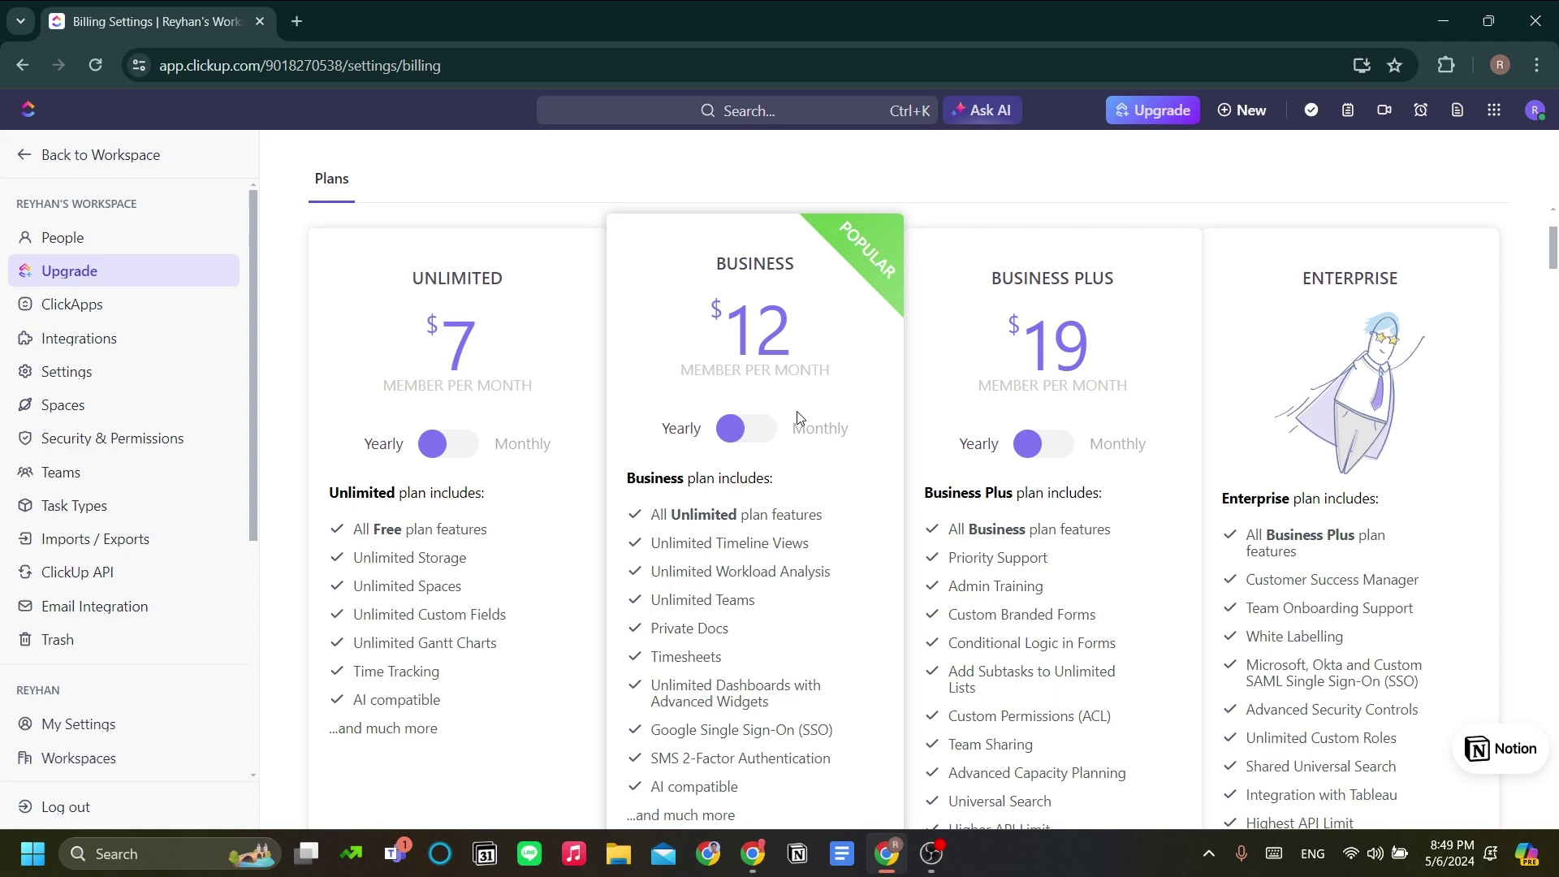
{"action": "scroll", "coordinate": [719, 431], "scroll_direction": "down", "scroll_amount": 1}
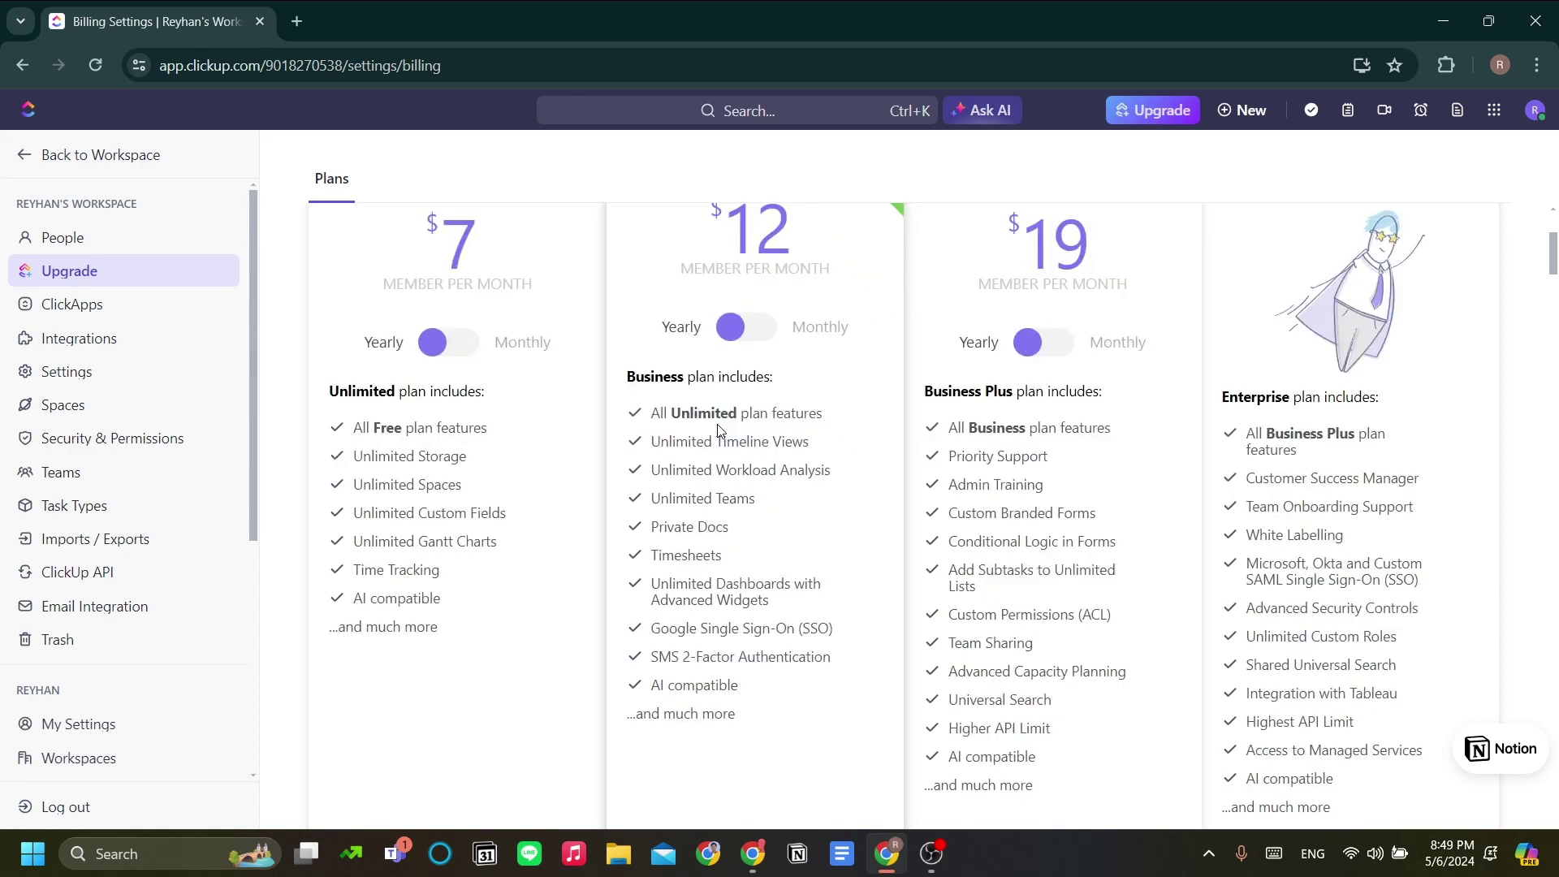
{"action": "scroll", "coordinate": [719, 435], "scroll_direction": "down", "scroll_amount": 1}
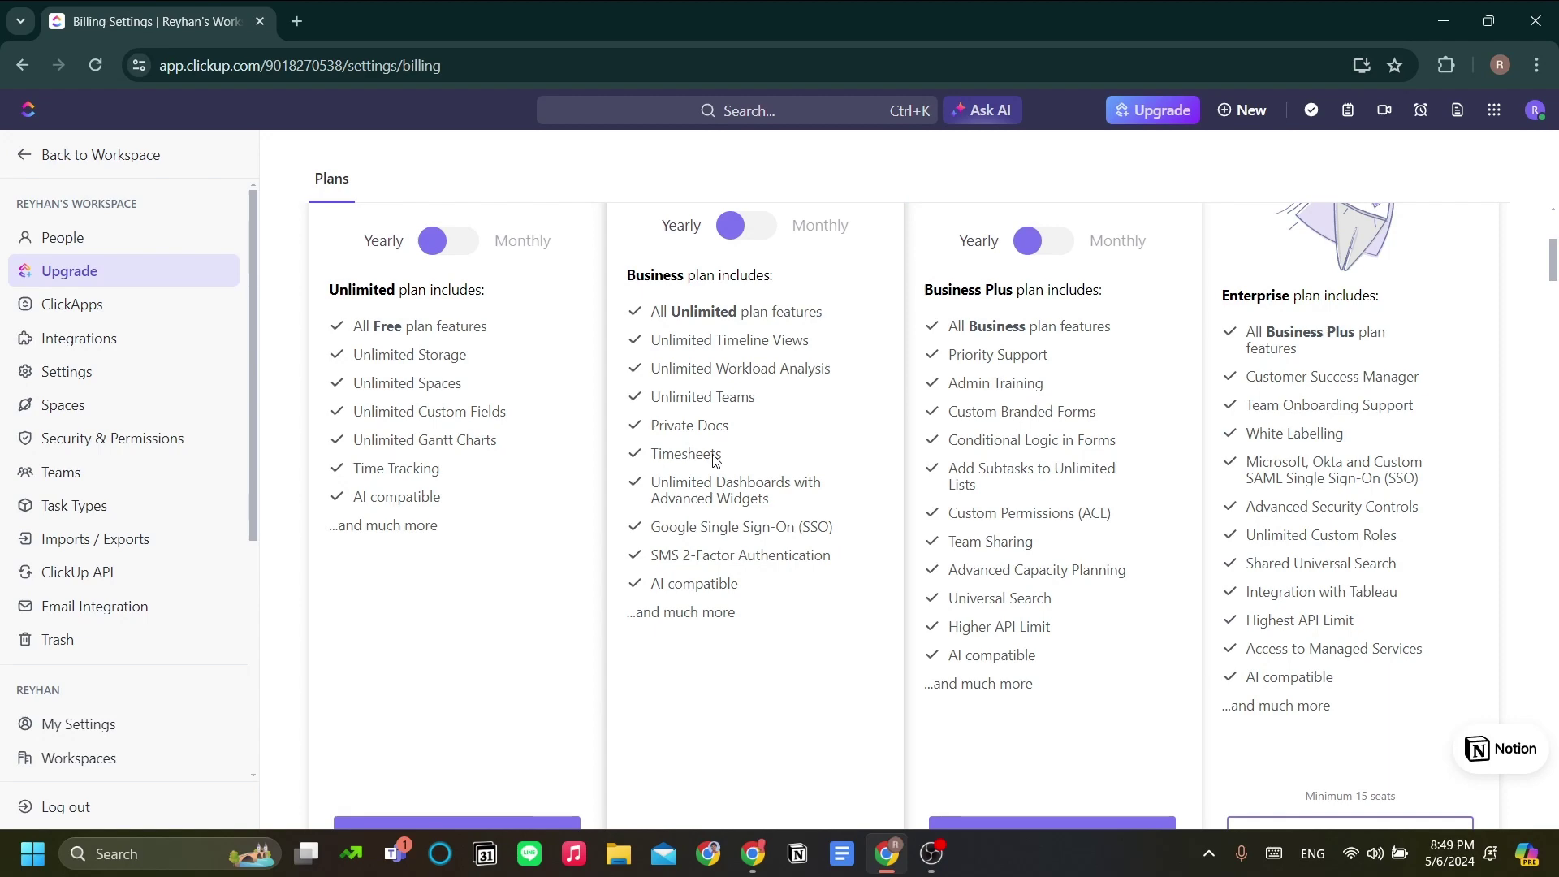
{"action": "scroll", "coordinate": [714, 459], "scroll_direction": "down", "scroll_amount": 2}
{"action": "scroll", "coordinate": [710, 464], "scroll_direction": "up", "scroll_amount": 4}
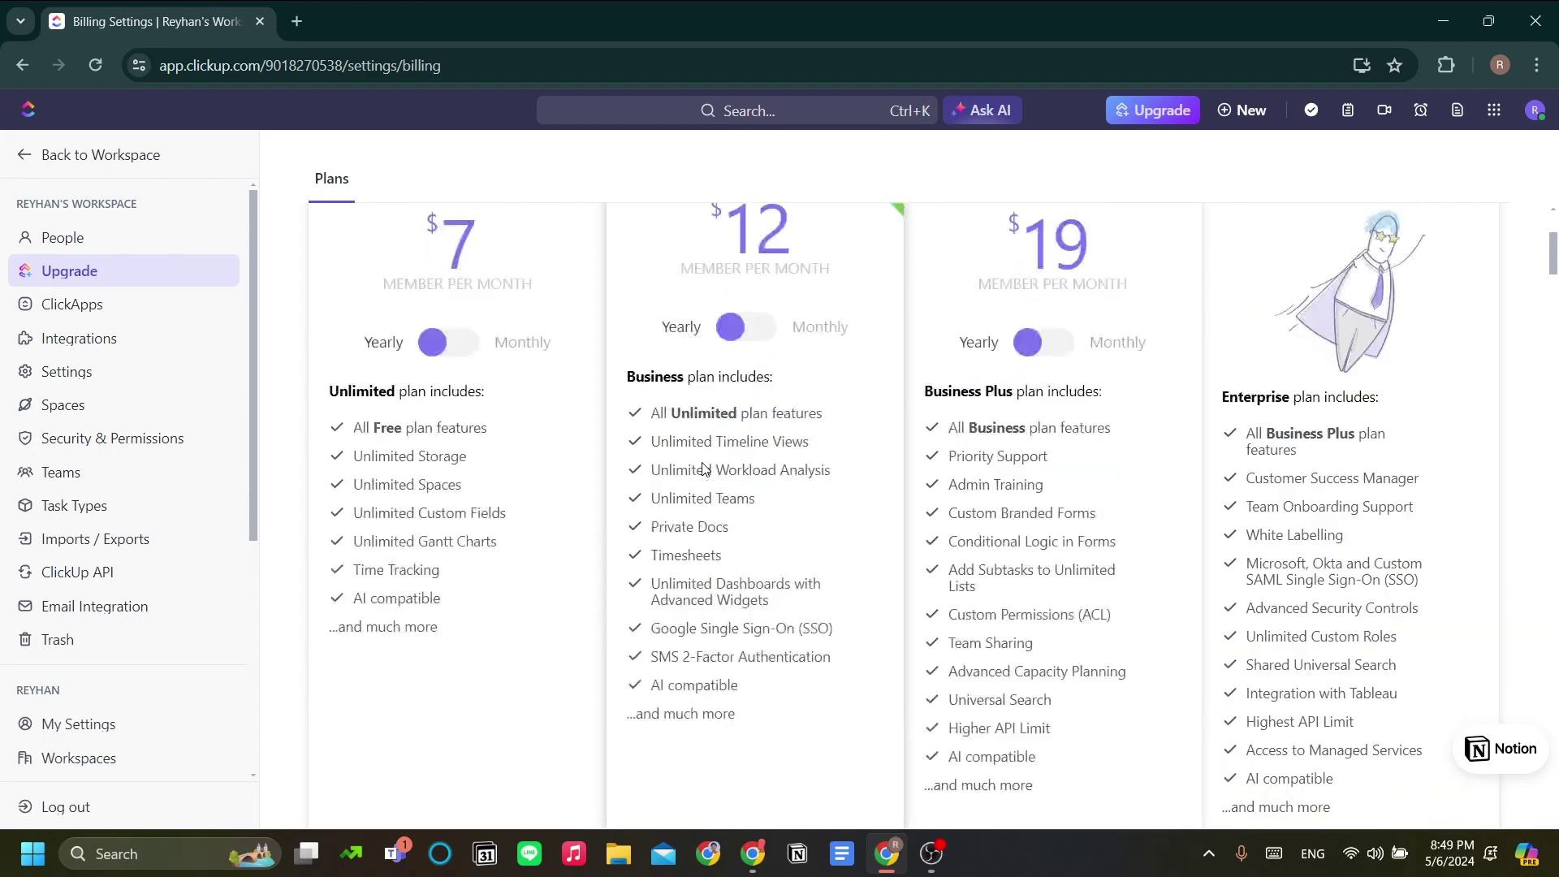
{"action": "scroll", "coordinate": [703, 469], "scroll_direction": "up", "scroll_amount": 1}
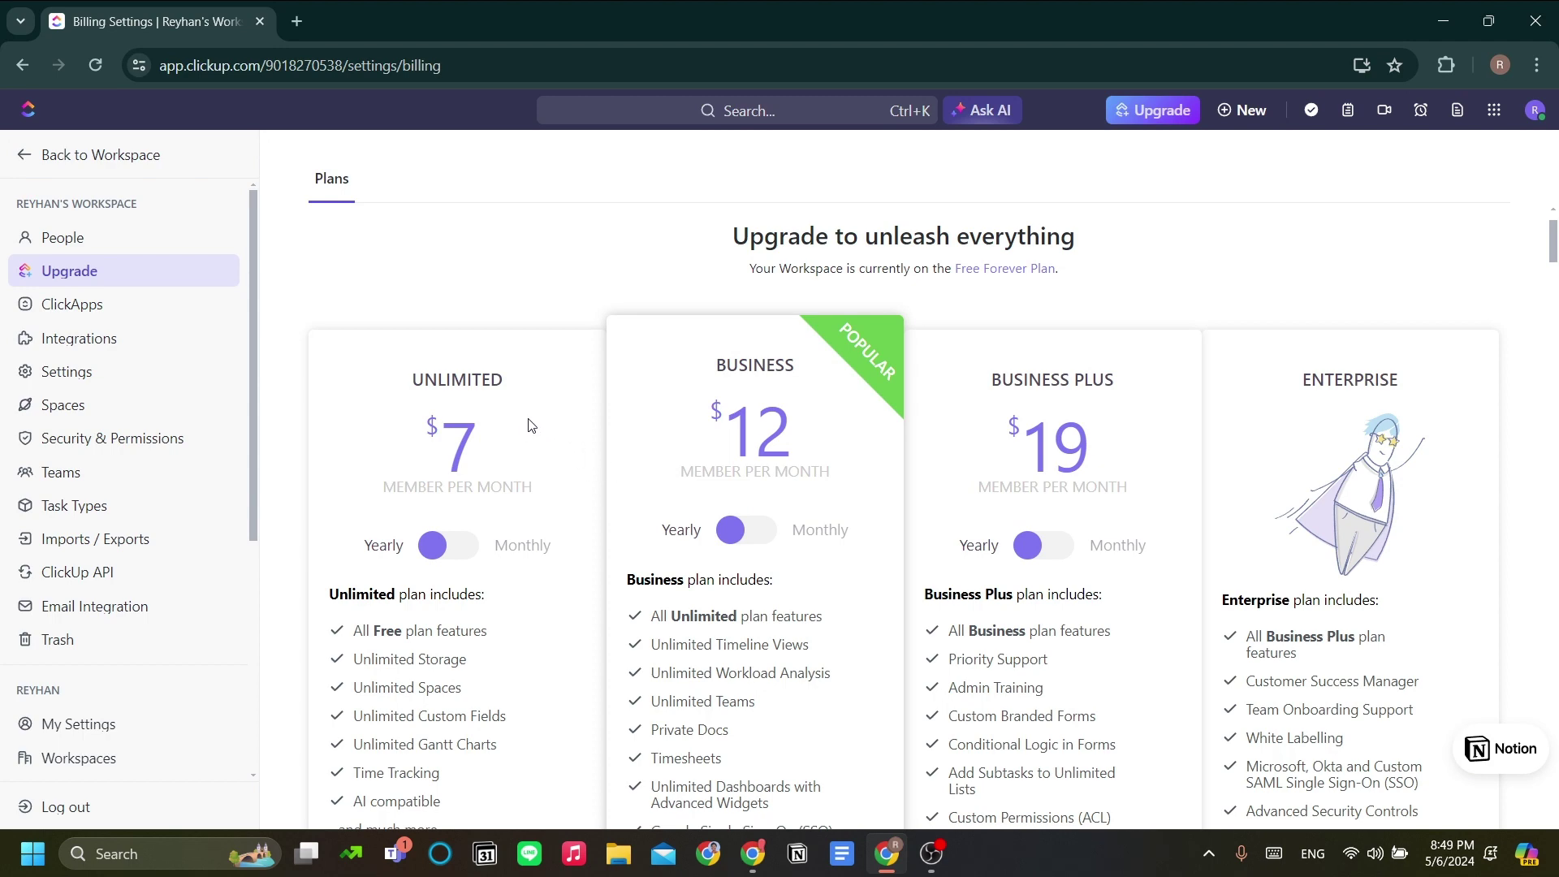
{"action": "scroll", "coordinate": [529, 426], "scroll_direction": "down", "scroll_amount": 2}
{"action": "scroll", "coordinate": [529, 427], "scroll_direction": "up", "scroll_amount": 2}
{"action": "scroll", "coordinate": [504, 475], "scroll_direction": "down", "scroll_amount": 1}
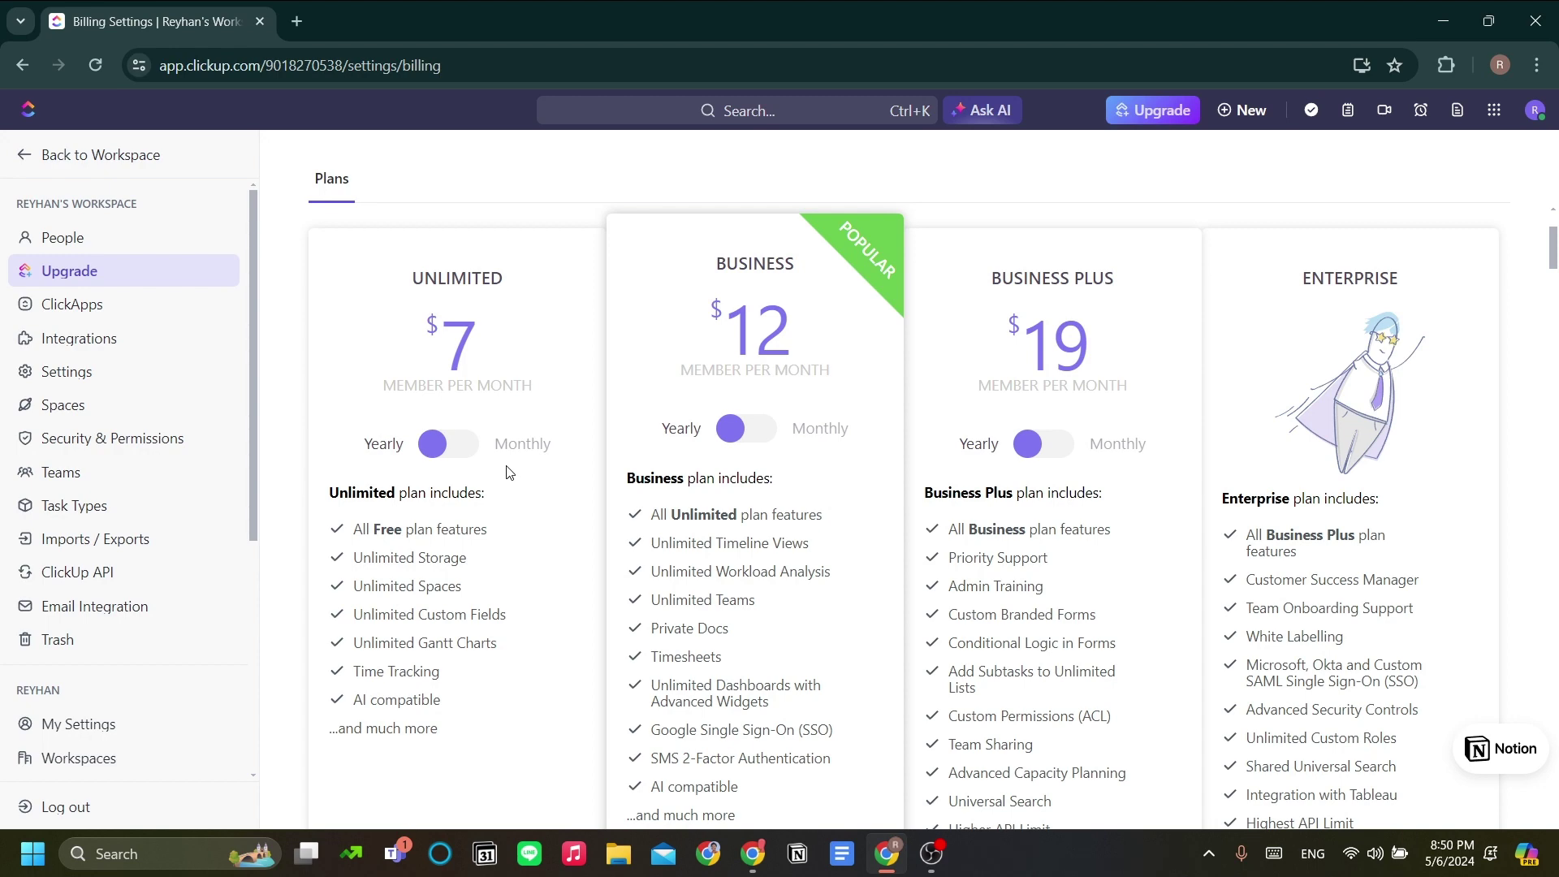
{"action": "scroll", "coordinate": [507, 473], "scroll_direction": "down", "scroll_amount": 2}
{"action": "scroll", "coordinate": [500, 479], "scroll_direction": "up", "scroll_amount": 1}
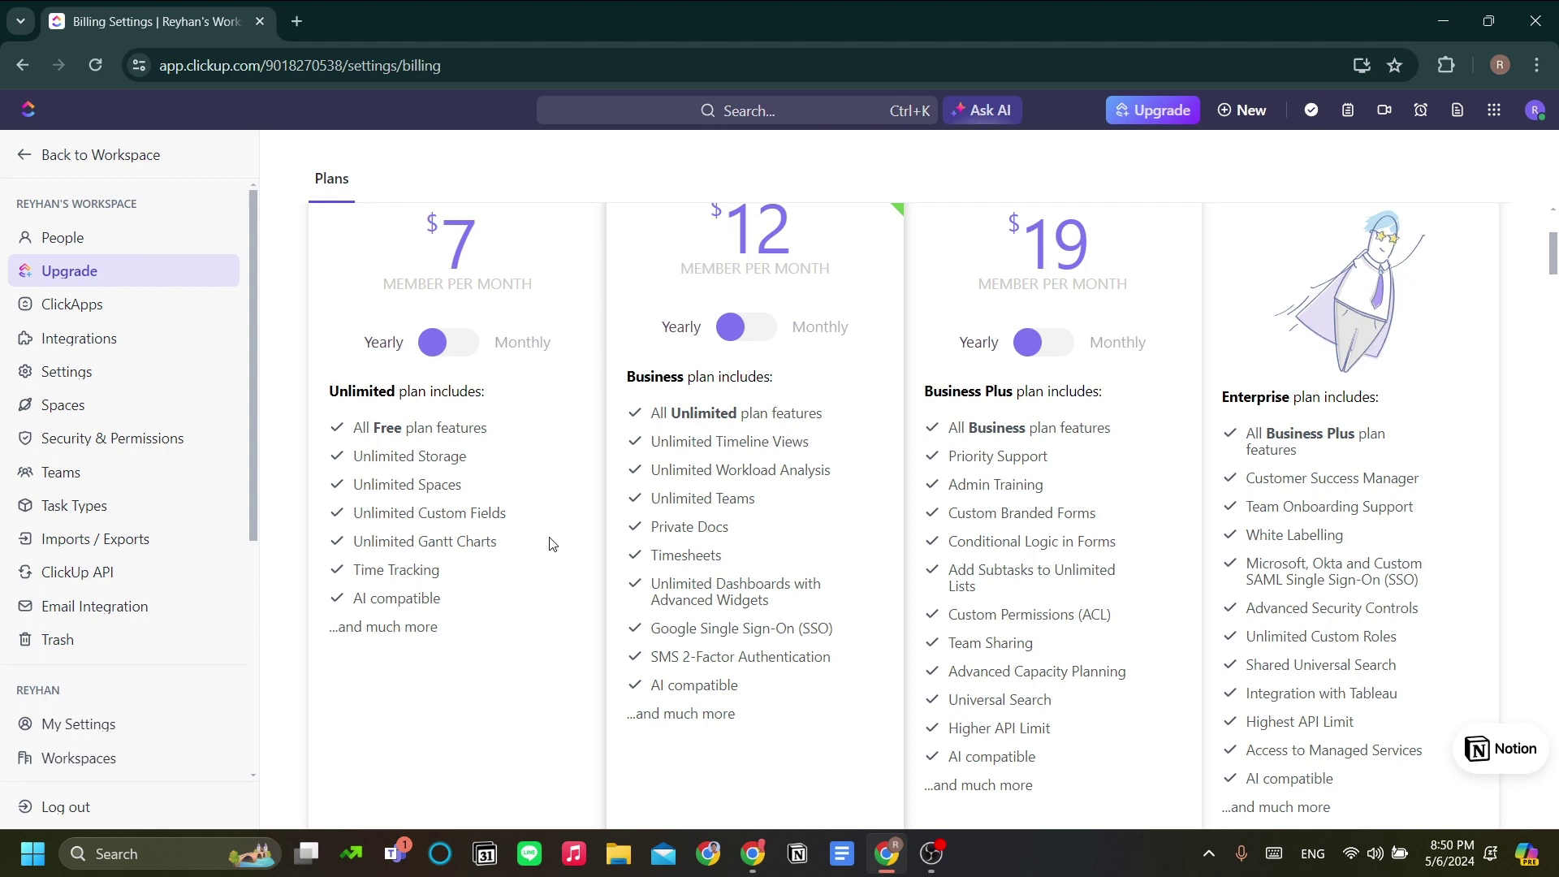
{"action": "left_click", "coordinate": [140, 324]}
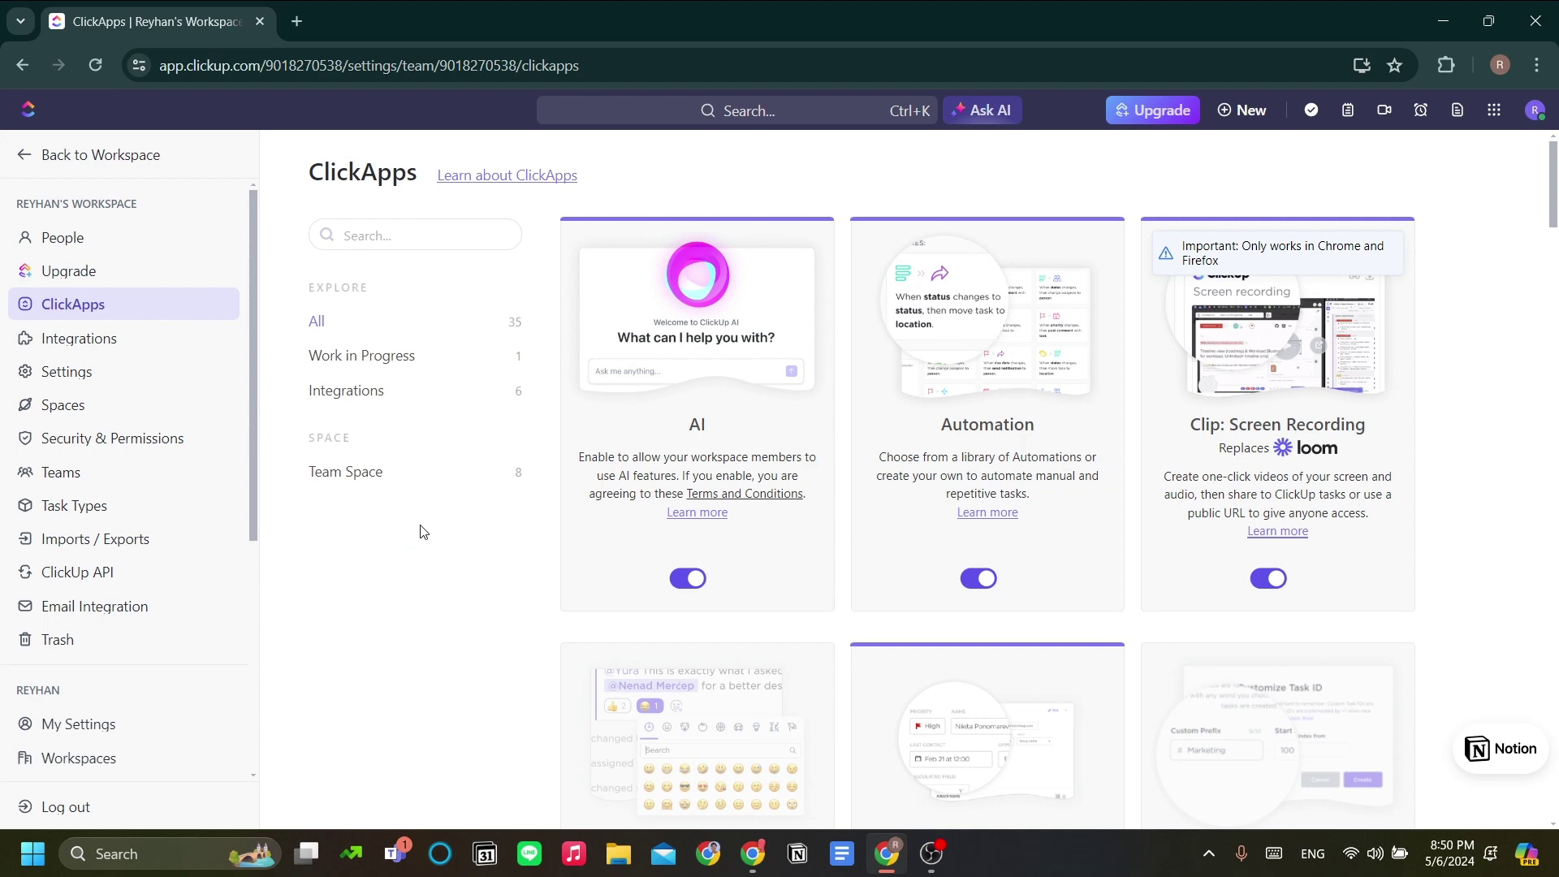
{"action": "scroll", "coordinate": [423, 529], "scroll_direction": "down", "scroll_amount": 2}
{"action": "scroll", "coordinate": [412, 536], "scroll_direction": "up", "scroll_amount": 2}
{"action": "scroll", "coordinate": [642, 488], "scroll_direction": "down", "scroll_amount": 5}
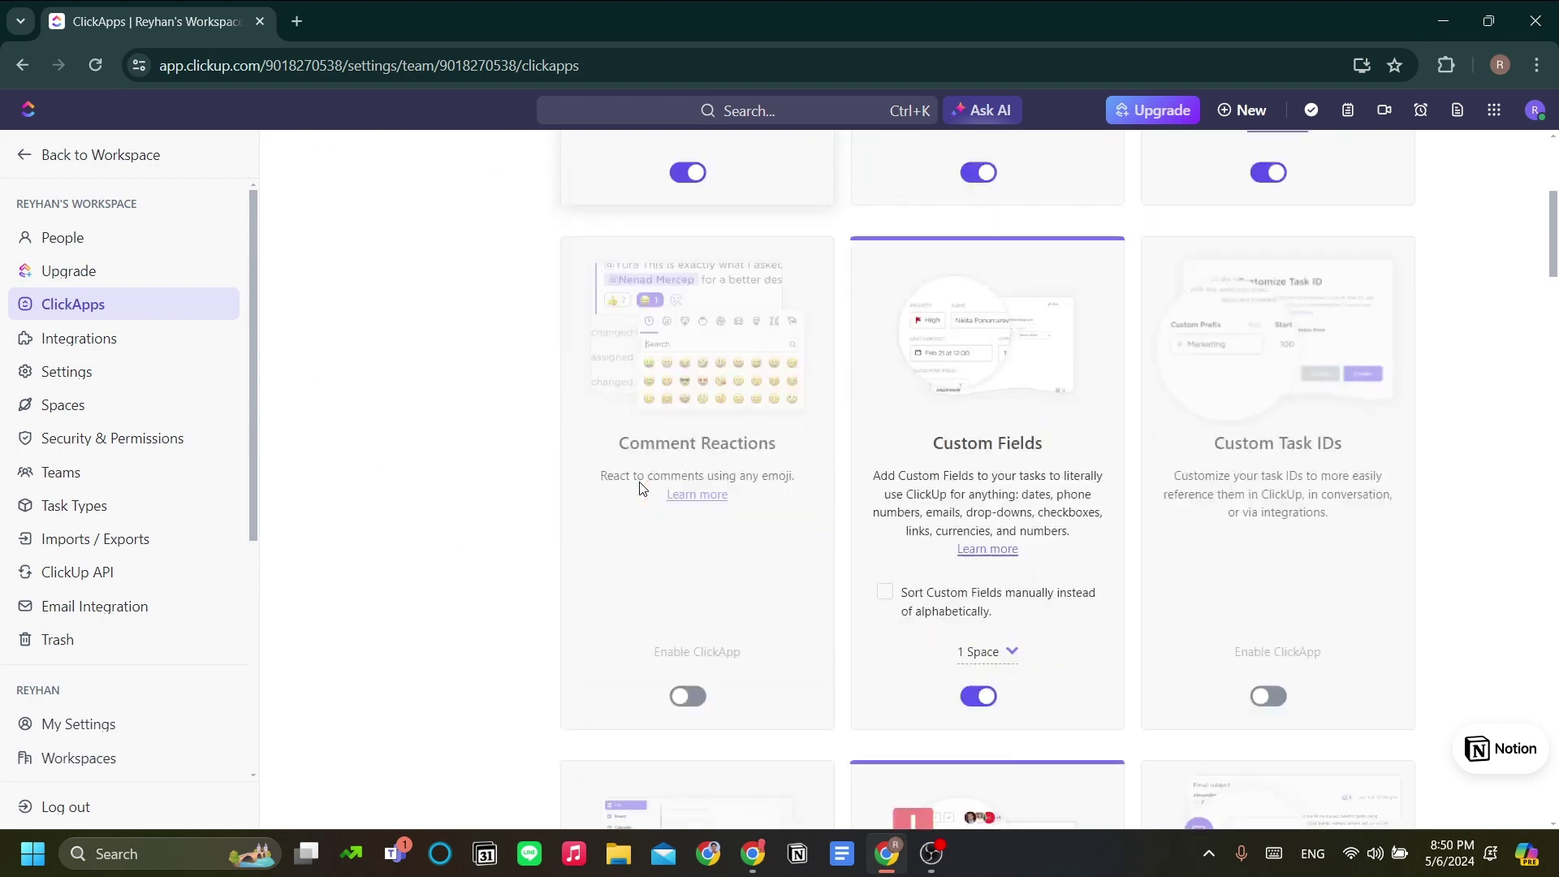
{"action": "scroll", "coordinate": [641, 487], "scroll_direction": "down", "scroll_amount": 1}
{"action": "scroll", "coordinate": [641, 487], "scroll_direction": "up", "scroll_amount": 6}
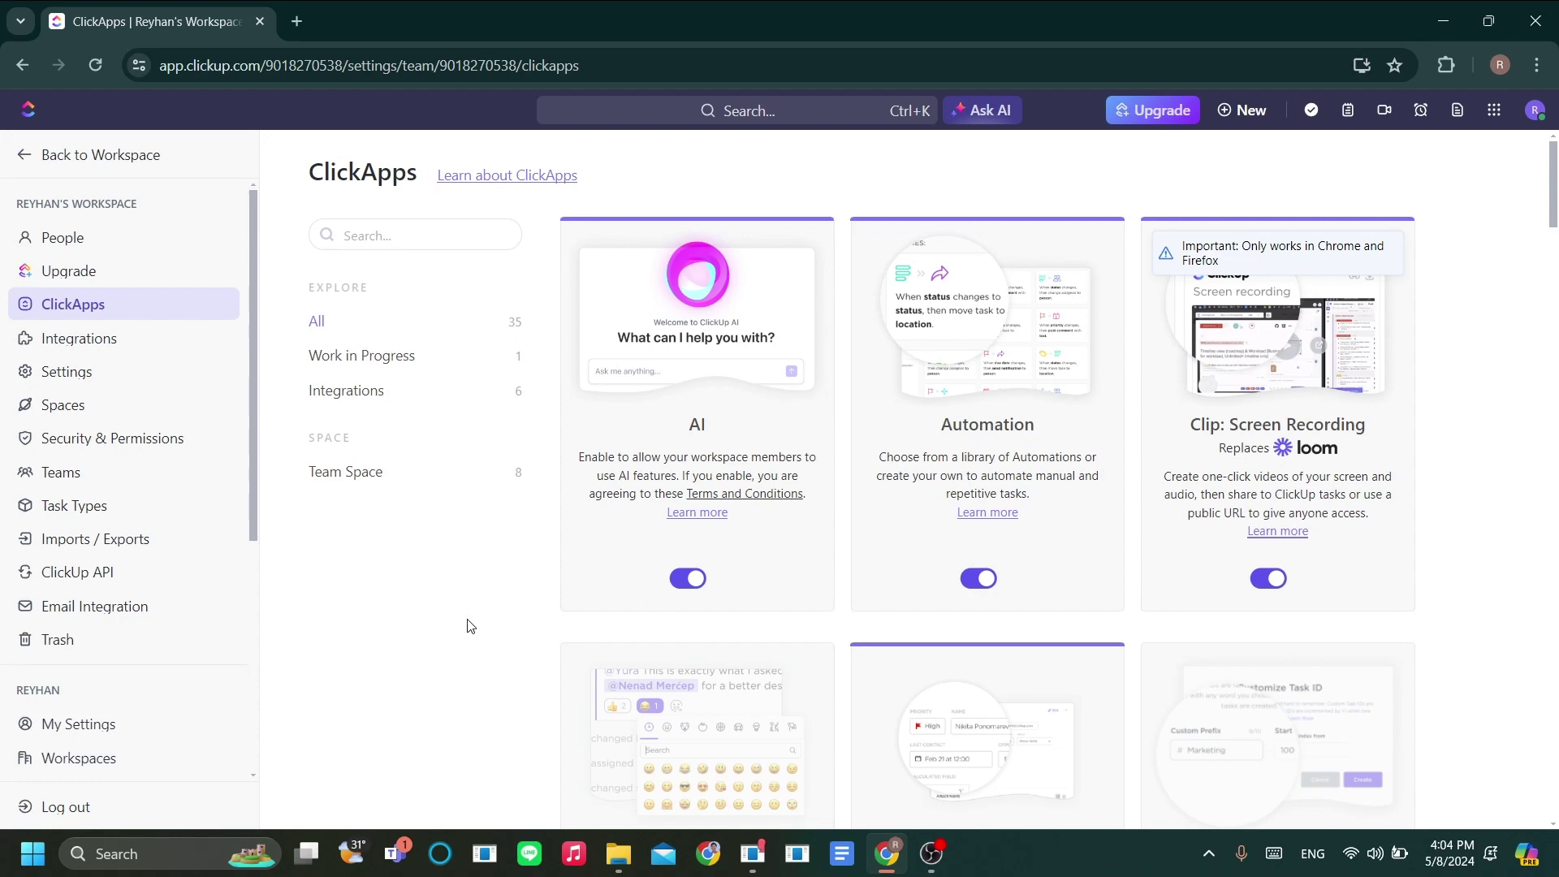
Step: Browse all apps in the App Center from Integrations, then close it to return
{"action": "left_click", "coordinate": [125, 339]}
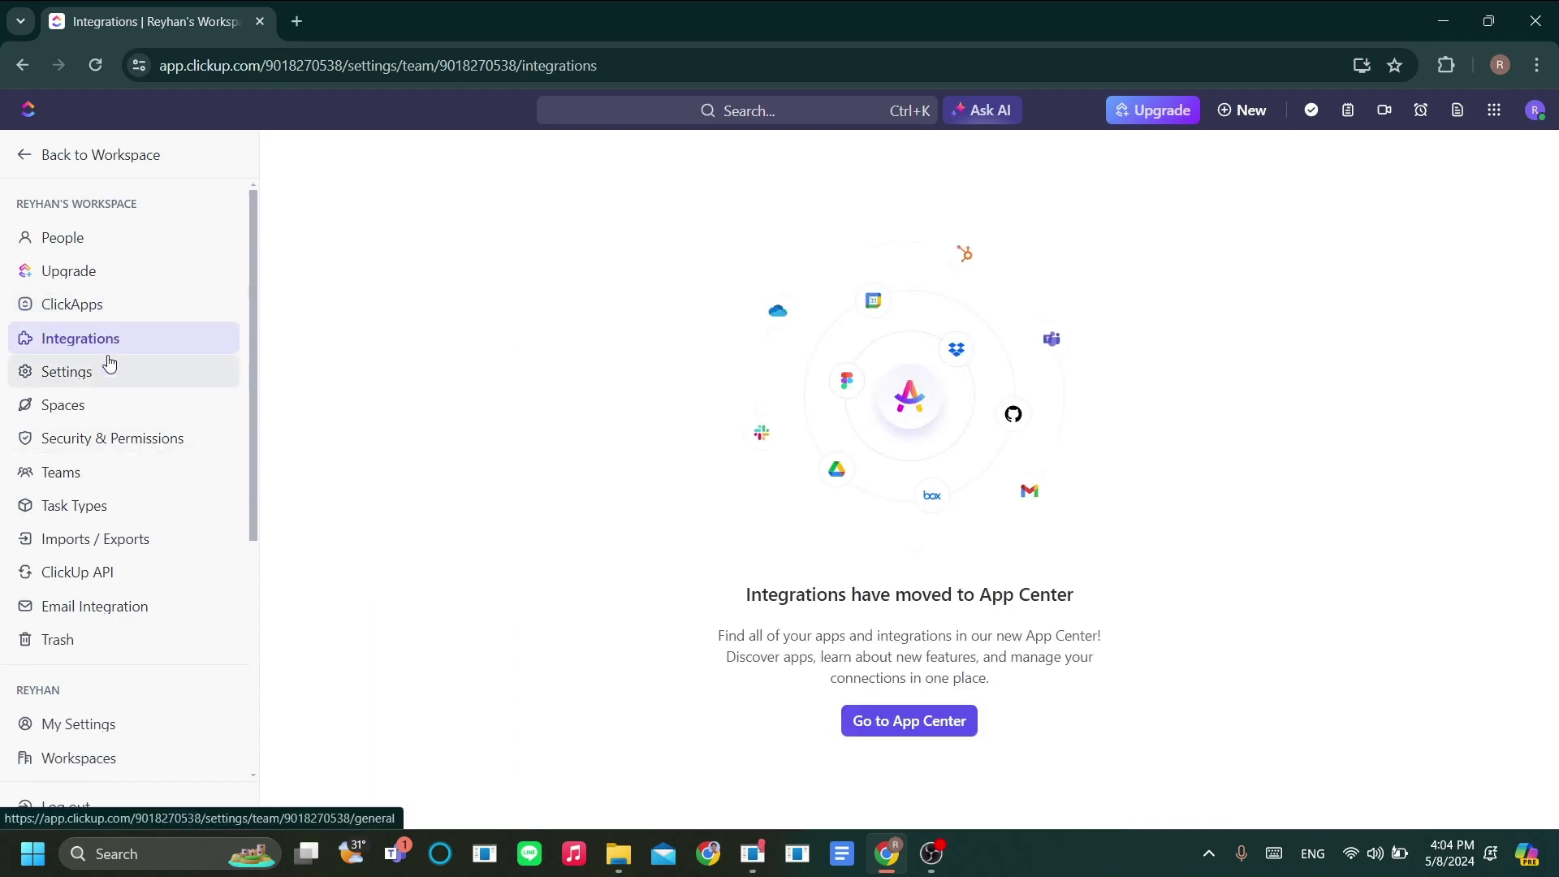
{"action": "left_click", "coordinate": [919, 729]}
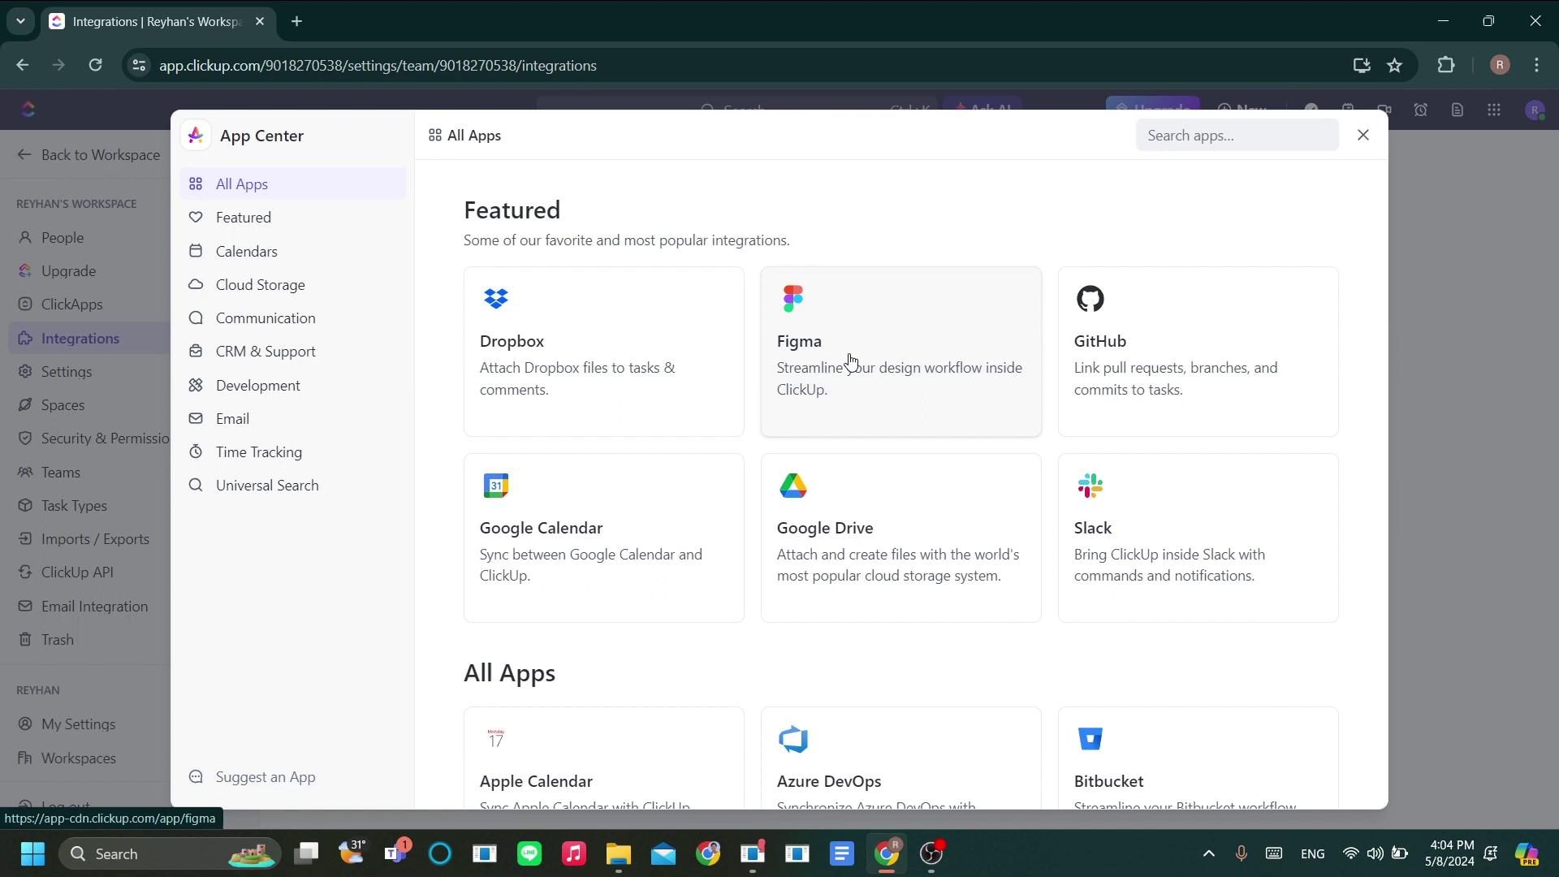
{"action": "scroll", "coordinate": [848, 369], "scroll_direction": "down", "scroll_amount": 1}
{"action": "scroll", "coordinate": [845, 376], "scroll_direction": "up", "scroll_amount": 1}
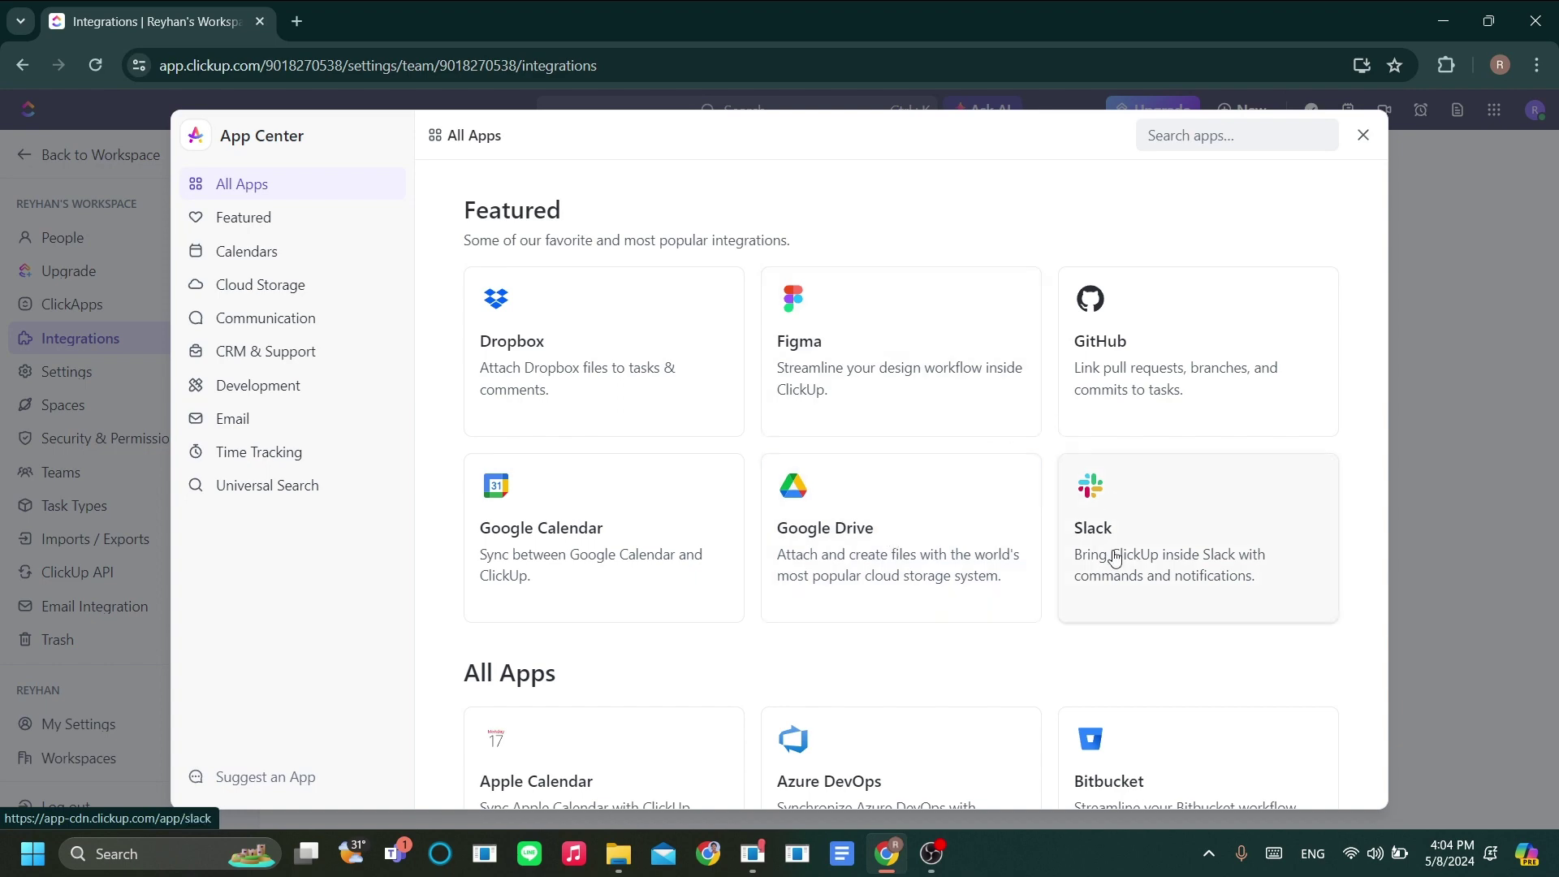
{"action": "scroll", "coordinate": [1172, 387], "scroll_direction": "down", "scroll_amount": 5}
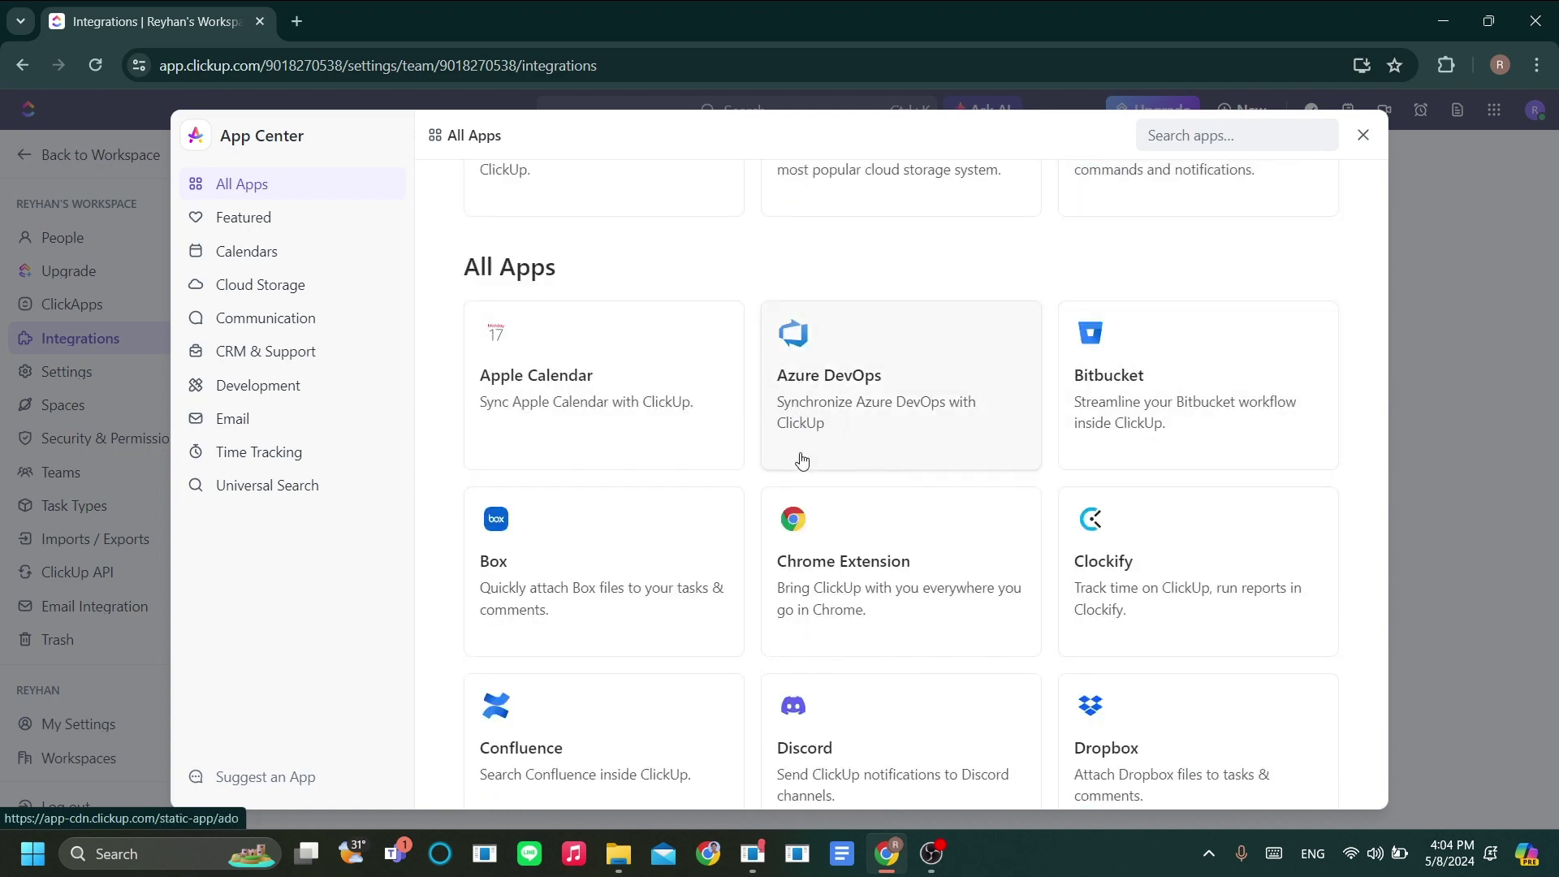
{"action": "scroll", "coordinate": [801, 460], "scroll_direction": "up", "scroll_amount": 4}
{"action": "left_click", "coordinate": [1364, 136]}
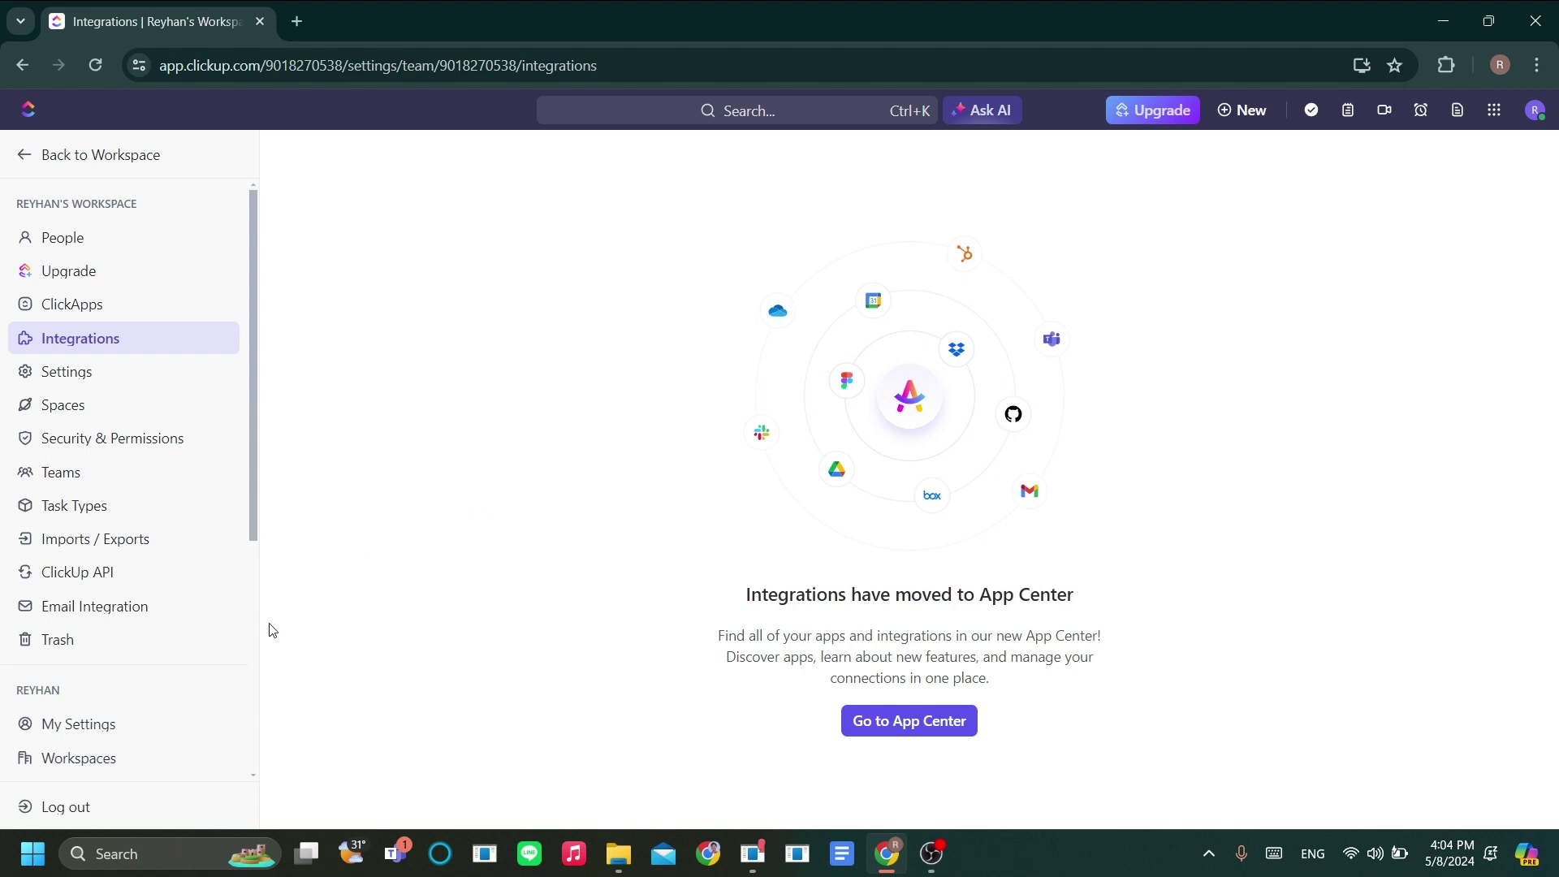
Step: Look at Imports / Exports and Start Import, then go back to the workspace
{"action": "left_click", "coordinate": [112, 552]}
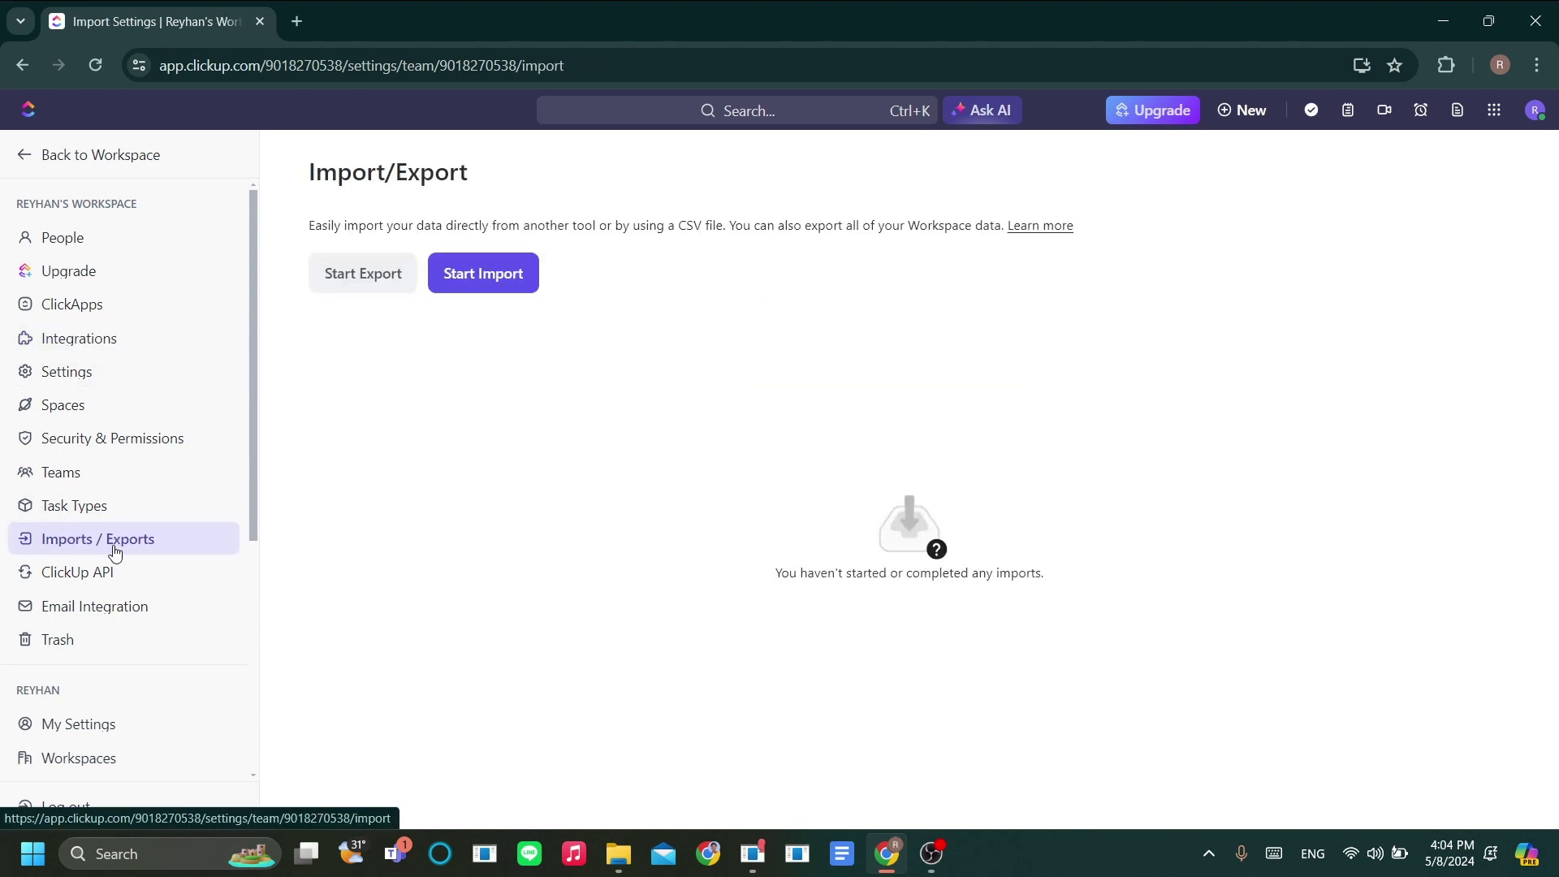
{"action": "left_click", "coordinate": [487, 286]}
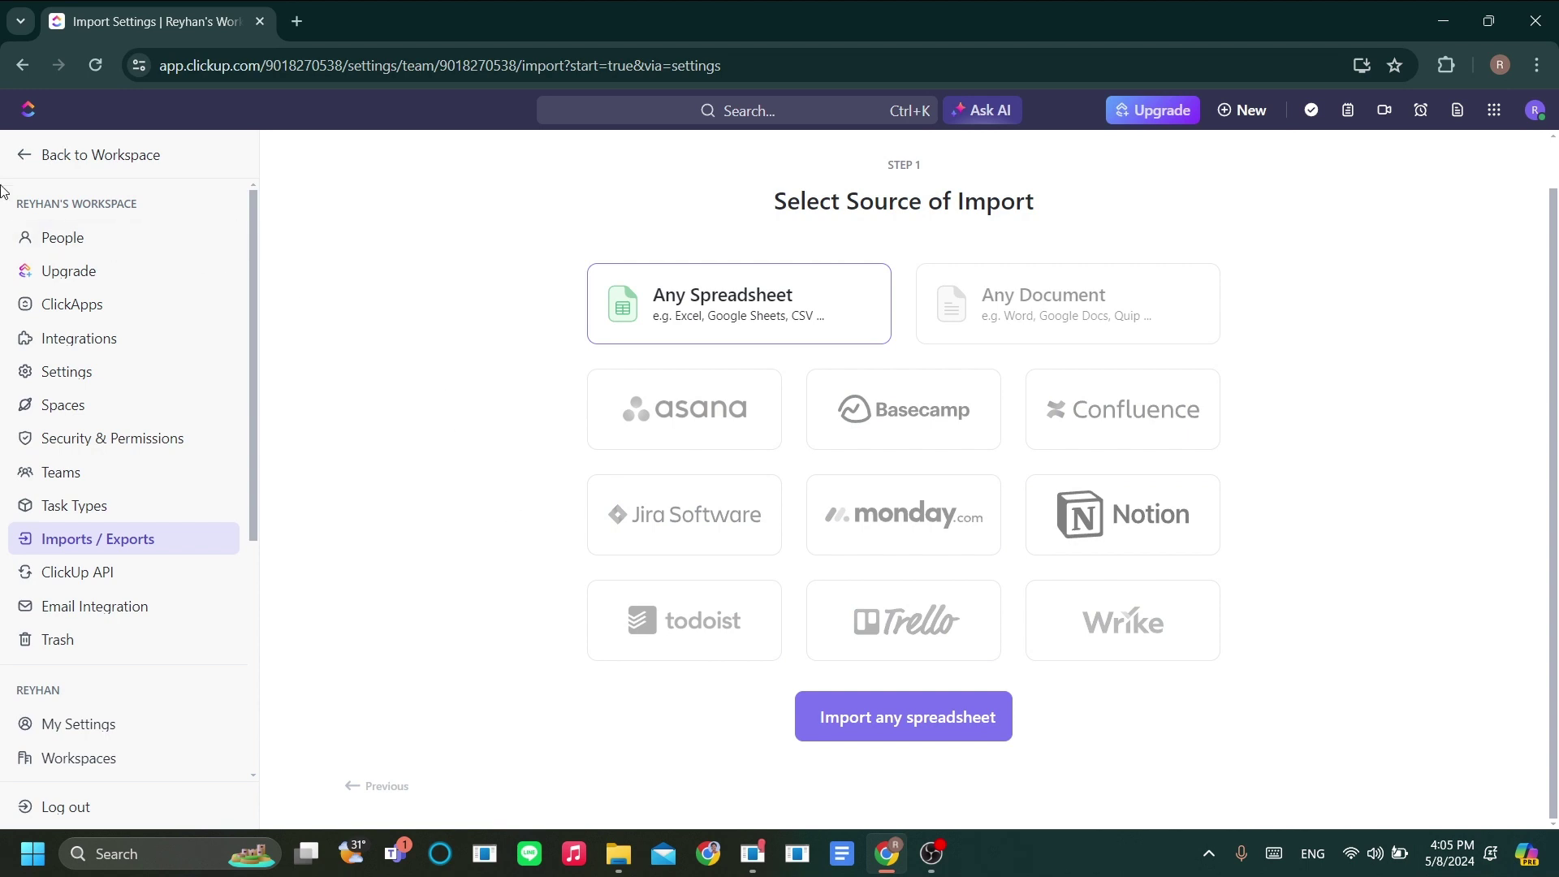
{"action": "left_click", "coordinate": [17, 159]}
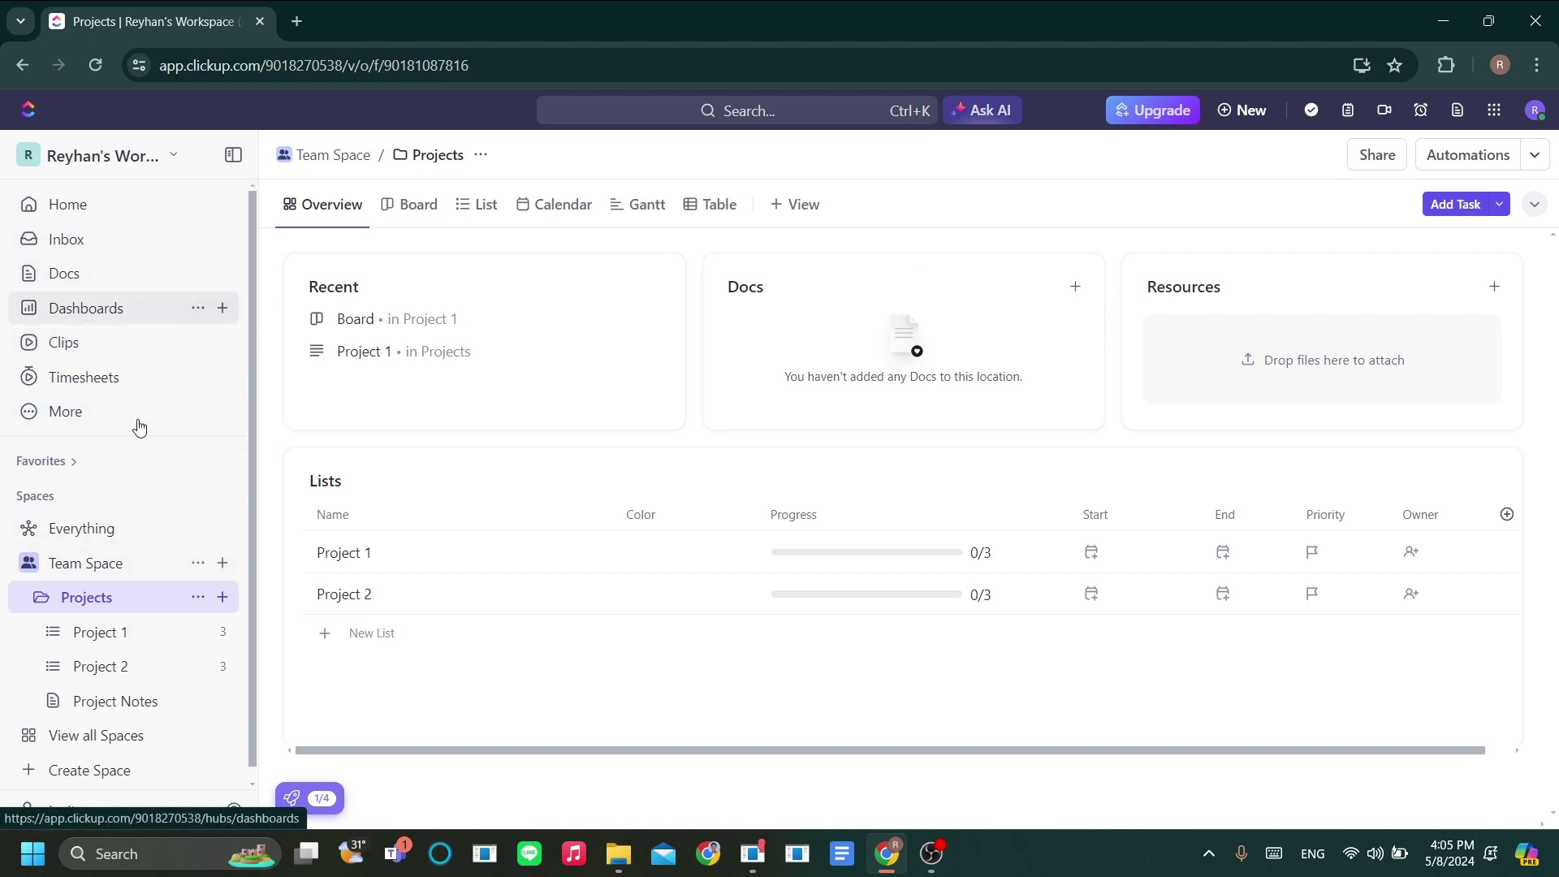
Step: Return to Home and scroll through Recents, Agenda, My Work and Assigned comments cards
{"action": "left_click", "coordinate": [124, 209]}
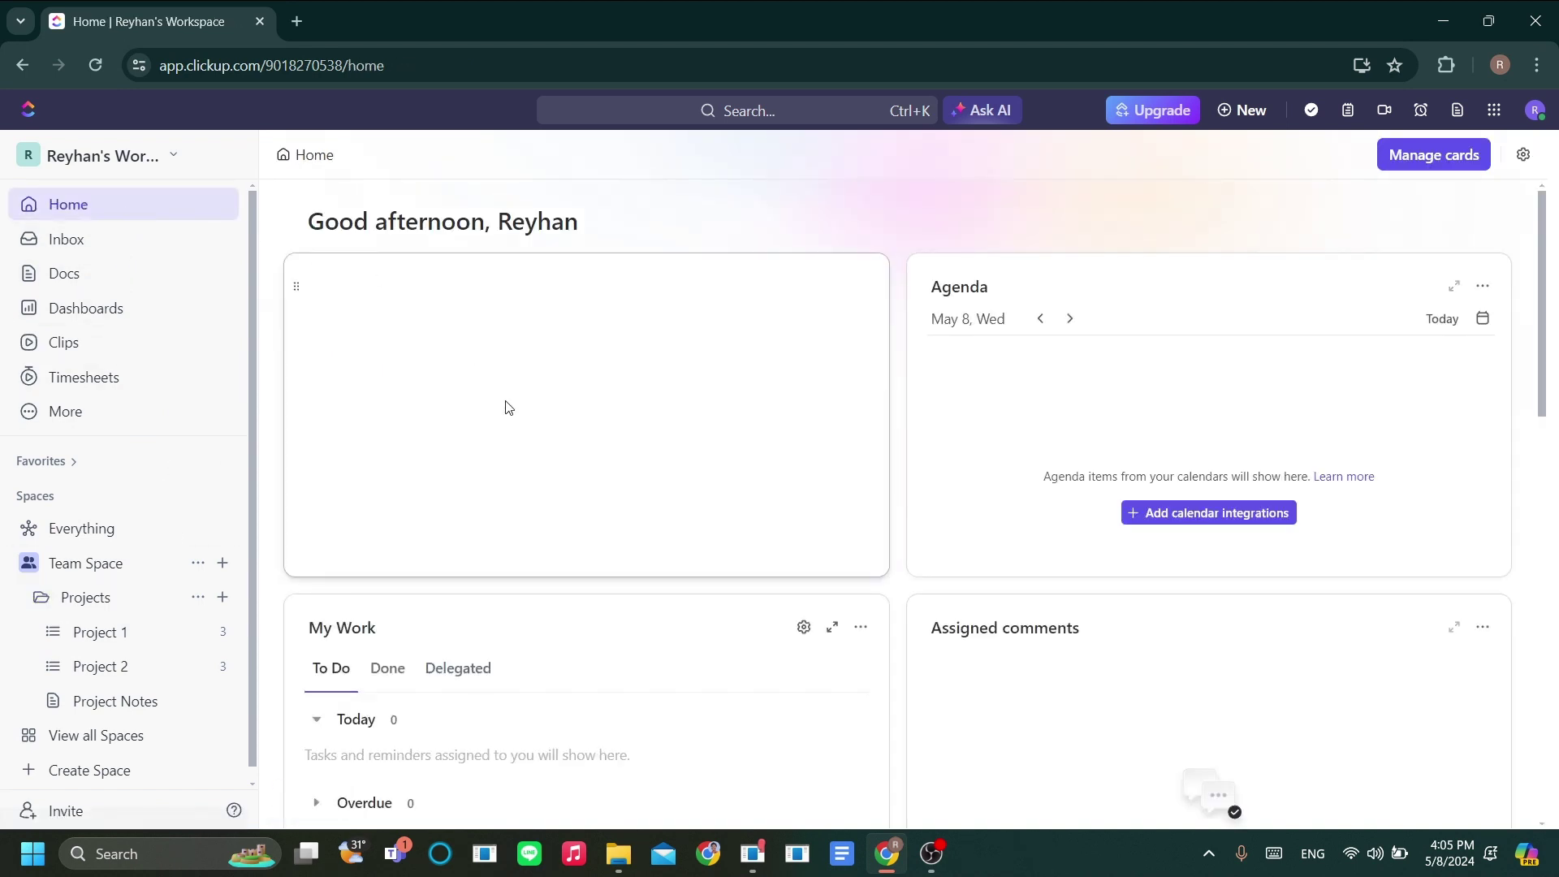
{"action": "scroll", "coordinate": [679, 487], "scroll_direction": "down", "scroll_amount": 2}
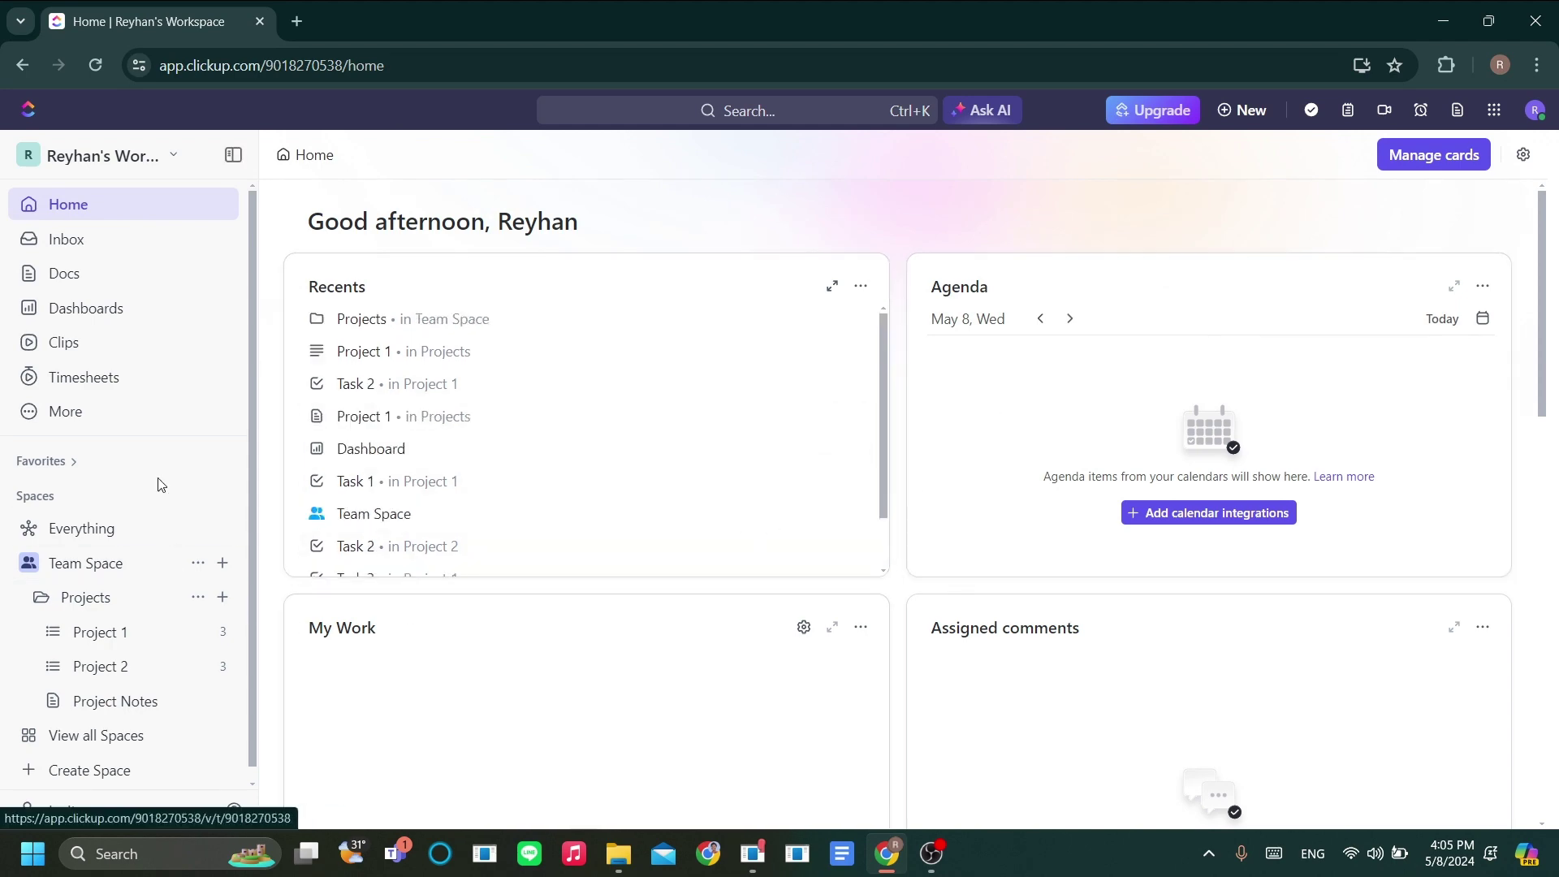
{"action": "scroll", "coordinate": [163, 568], "scroll_direction": "down", "scroll_amount": 1}
{"action": "scroll", "coordinate": [877, 601], "scroll_direction": "down", "scroll_amount": 1}
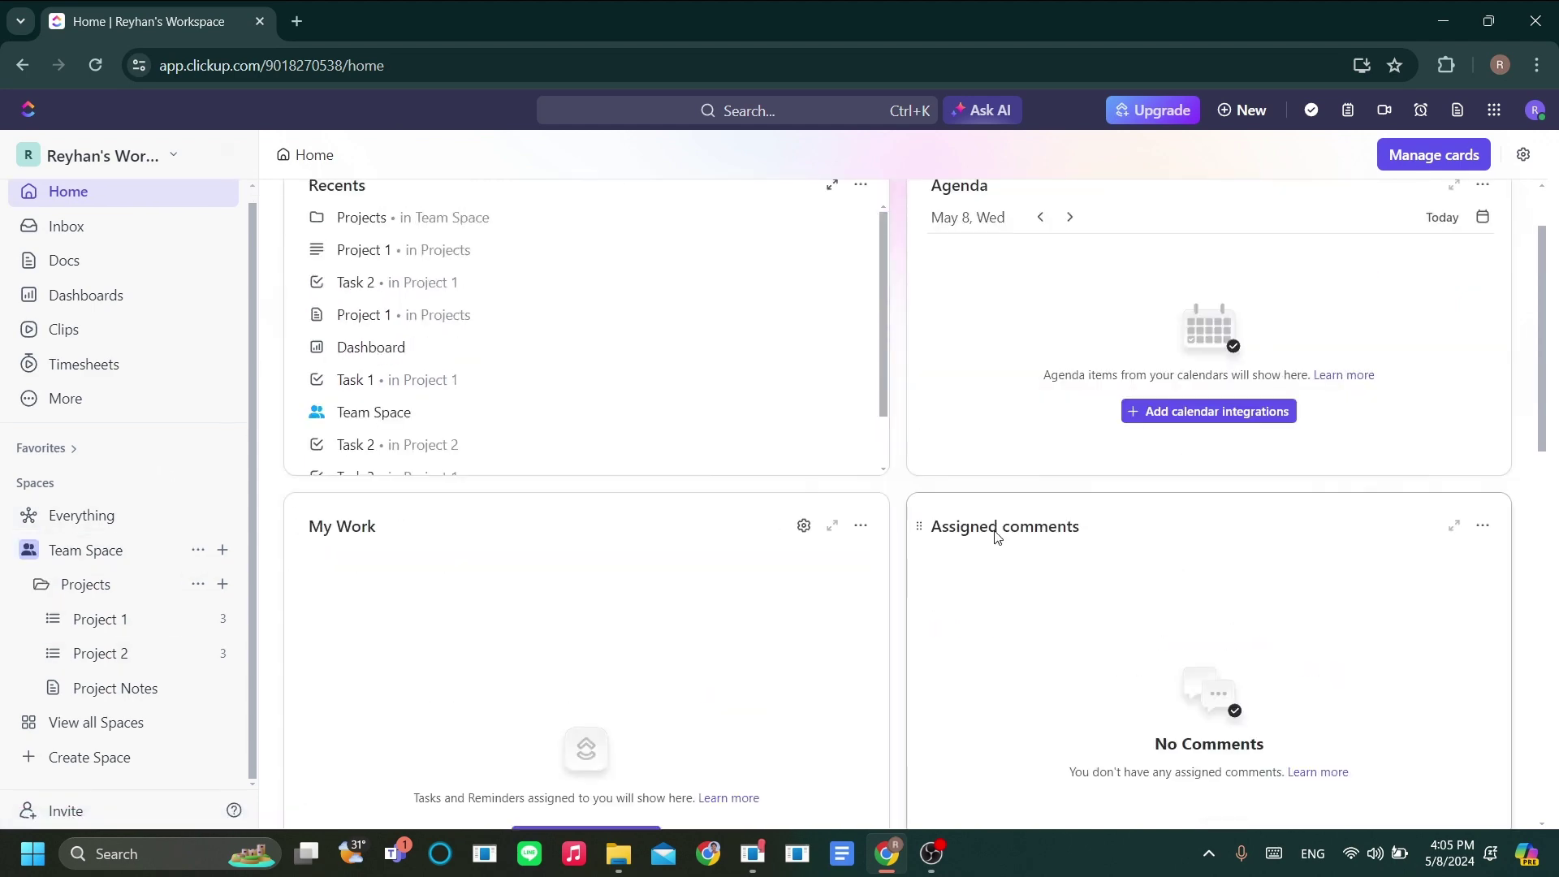
{"action": "scroll", "coordinate": [1172, 509], "scroll_direction": "down", "scroll_amount": 1}
{"action": "scroll", "coordinate": [1055, 561], "scroll_direction": "down", "scroll_amount": 1}
{"action": "scroll", "coordinate": [1083, 442], "scroll_direction": "up", "scroll_amount": 2}
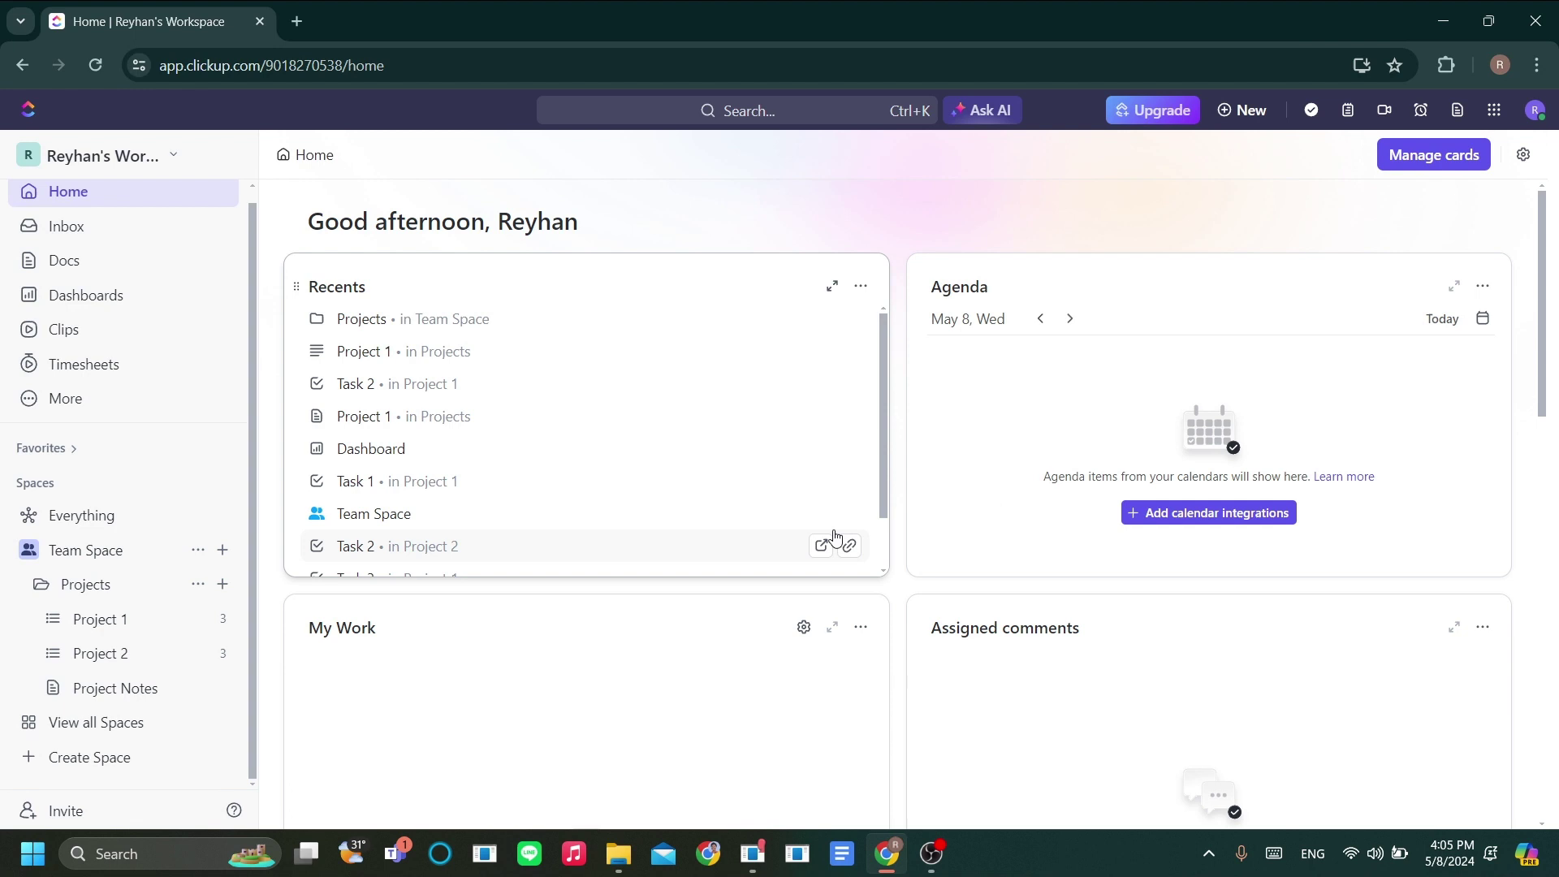
{"action": "scroll", "coordinate": [892, 515], "scroll_direction": "down", "scroll_amount": 3}
{"action": "scroll", "coordinate": [892, 515], "scroll_direction": "down", "scroll_amount": 1}
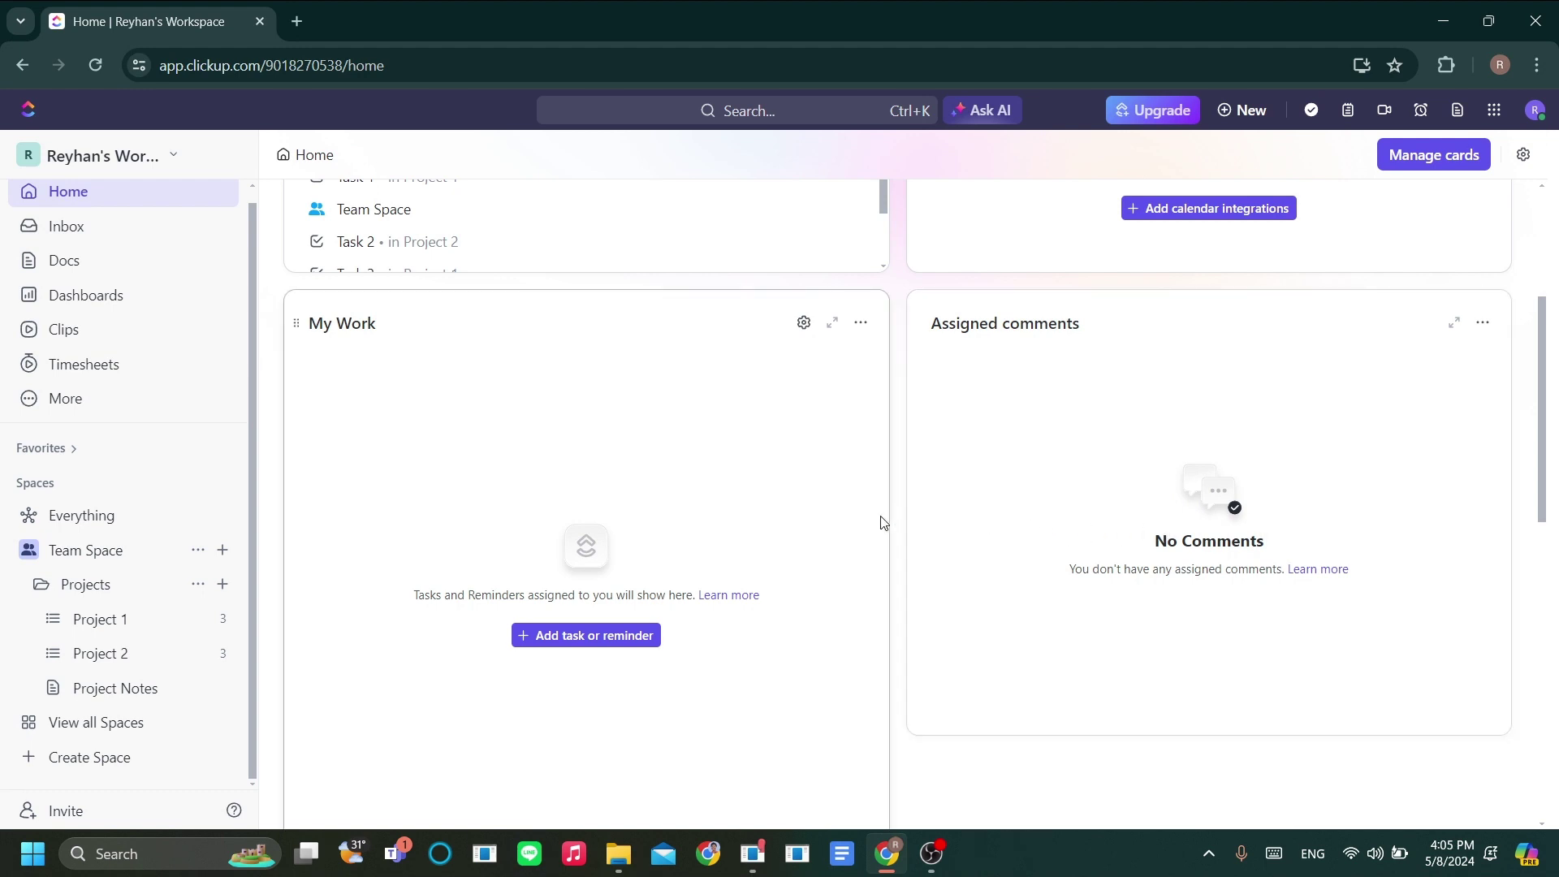
{"action": "scroll", "coordinate": [883, 522], "scroll_direction": "up", "scroll_amount": 1}
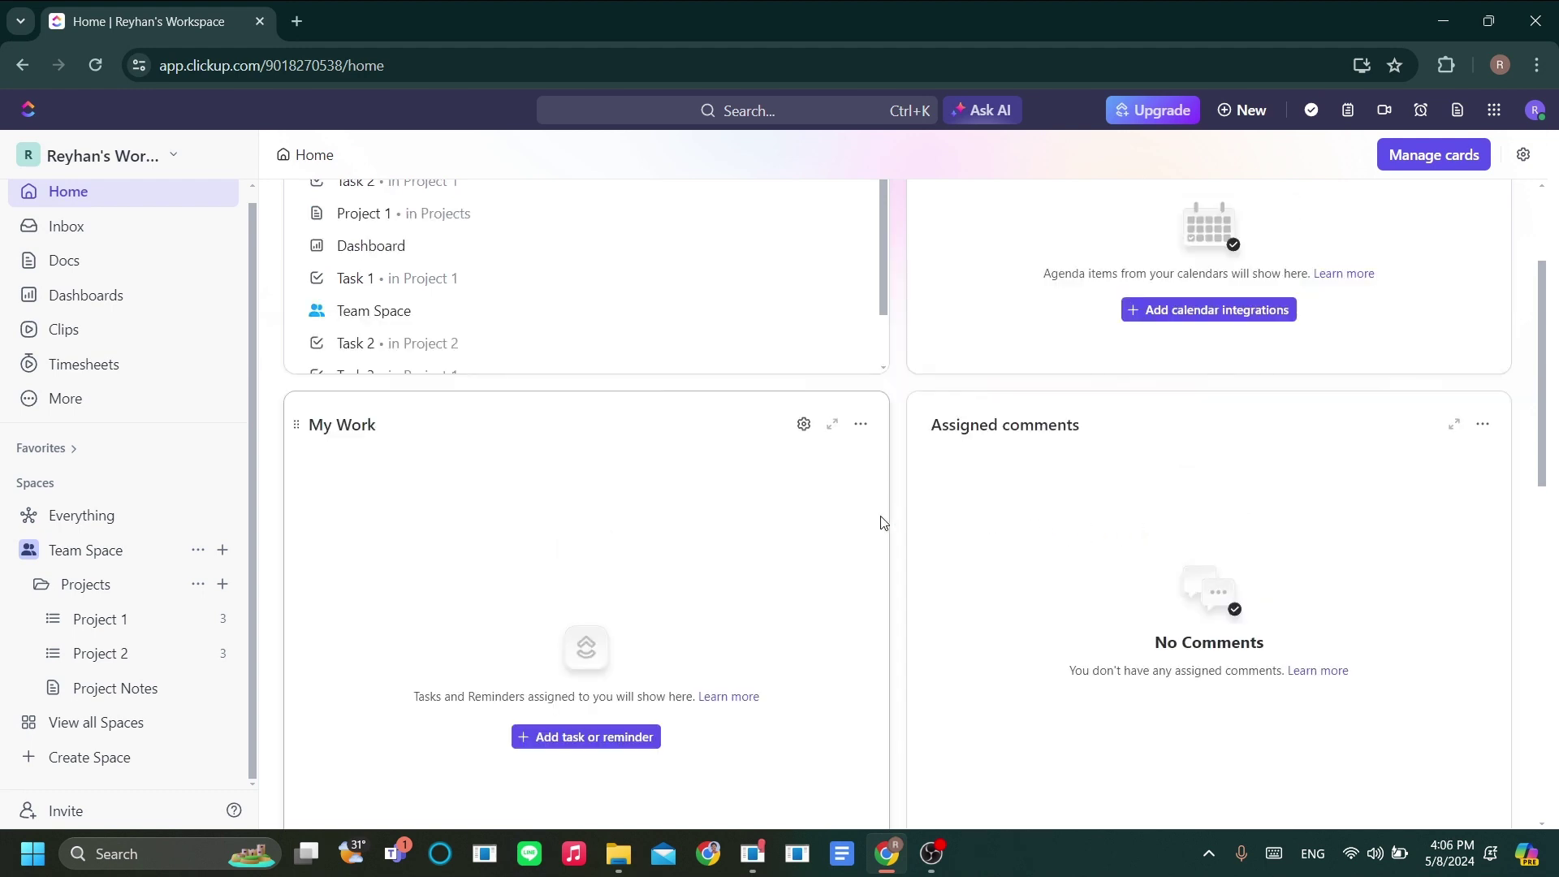
{"action": "scroll", "coordinate": [884, 522], "scroll_direction": "up", "scroll_amount": 2}
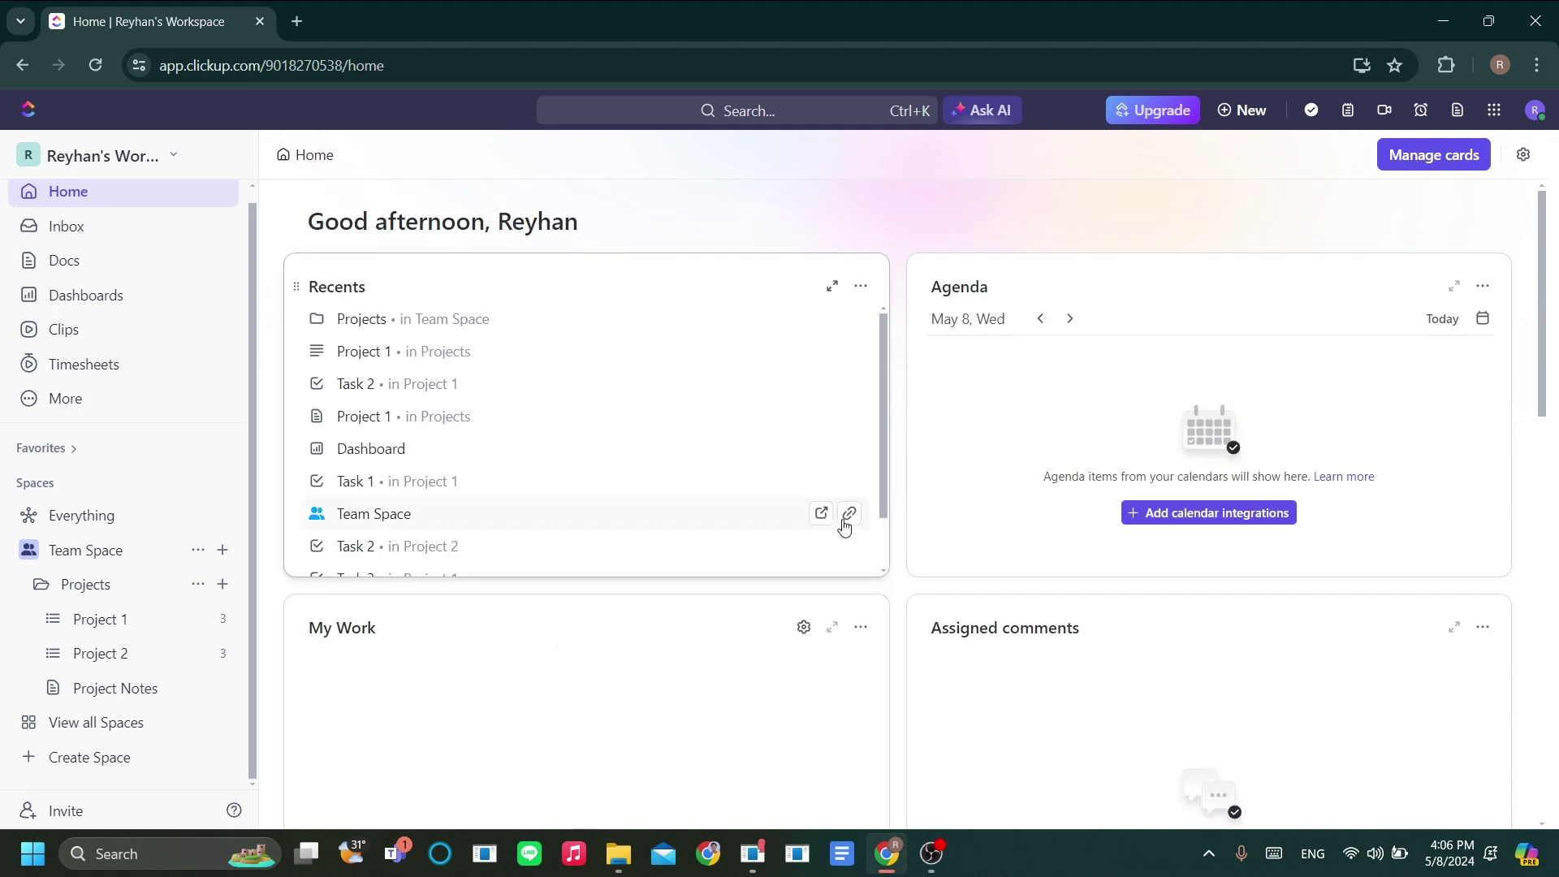
{"action": "scroll", "coordinate": [122, 285], "scroll_direction": "up", "scroll_amount": 1}
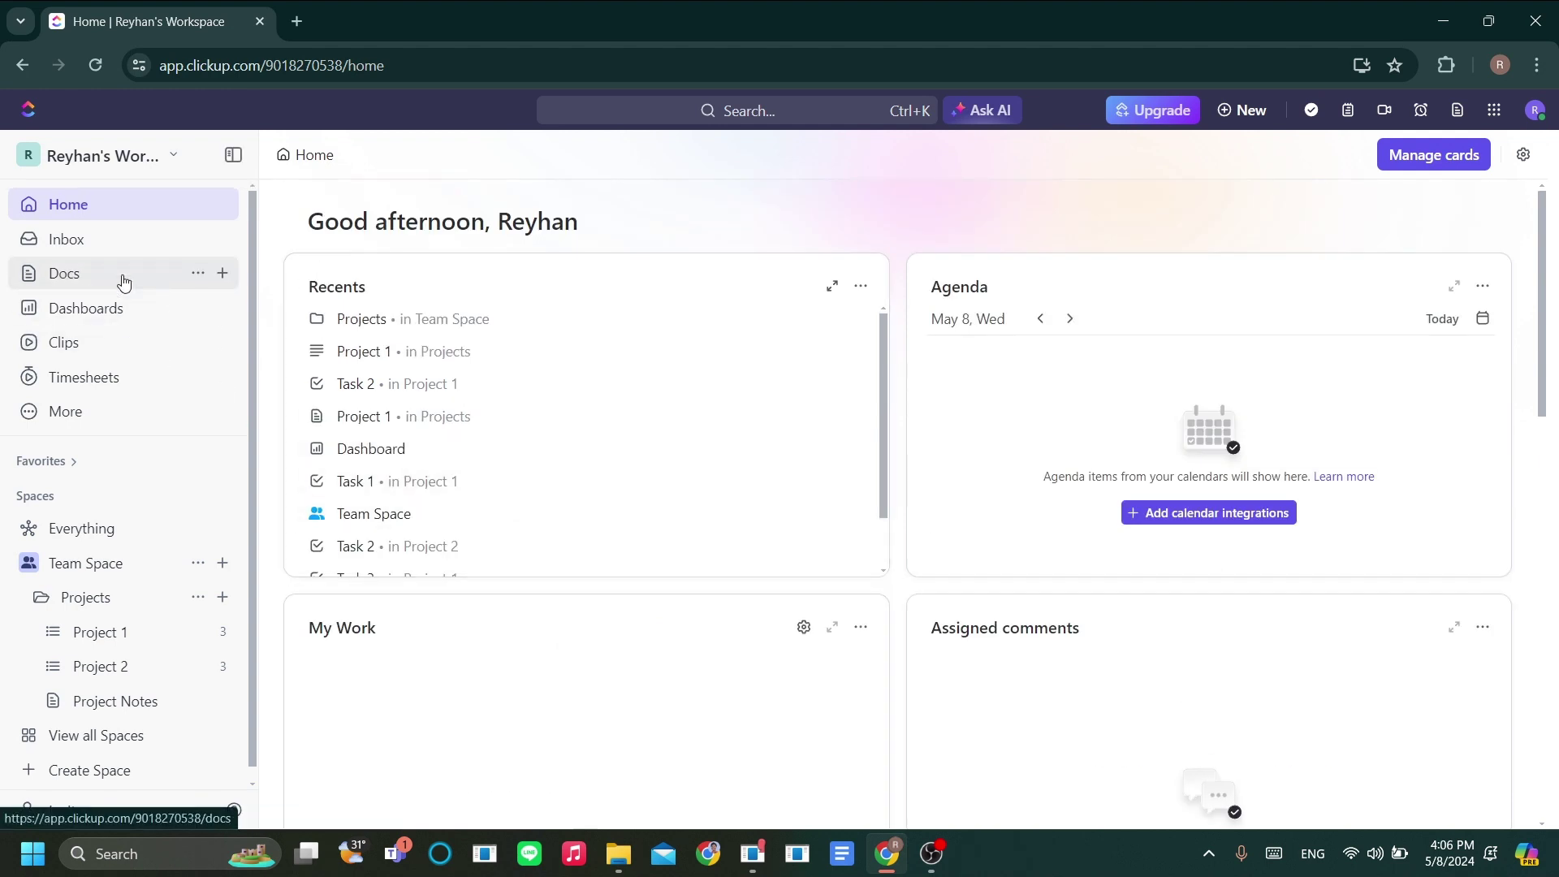
Step: View the Inbox's Important tab, which shows Inbox Zero
{"action": "left_click", "coordinate": [90, 238]}
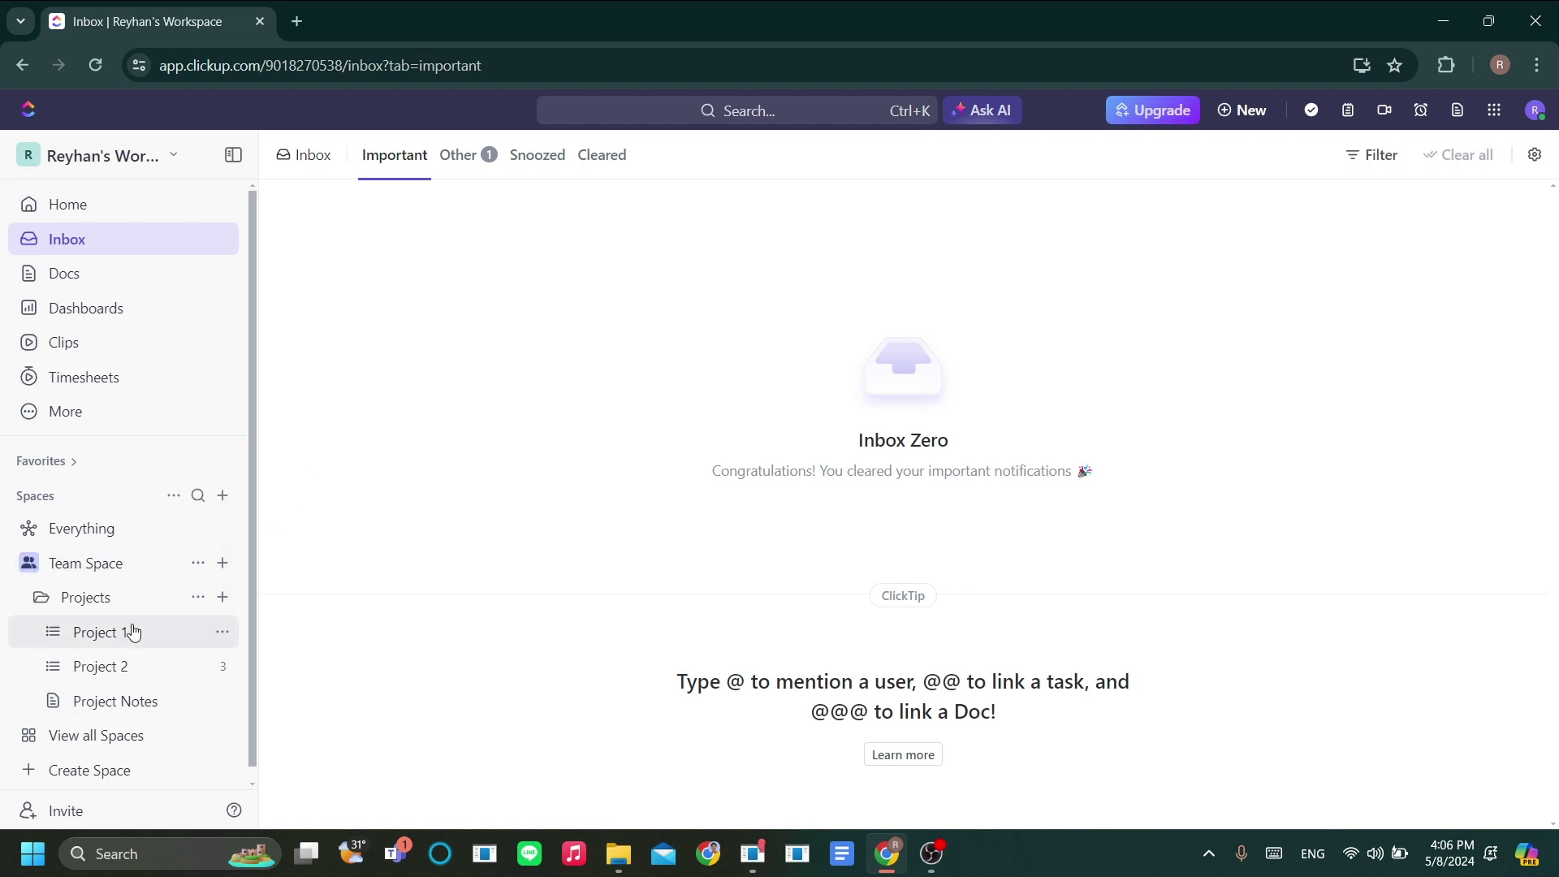
{"action": "scroll", "coordinate": [130, 637], "scroll_direction": "down", "scroll_amount": 1}
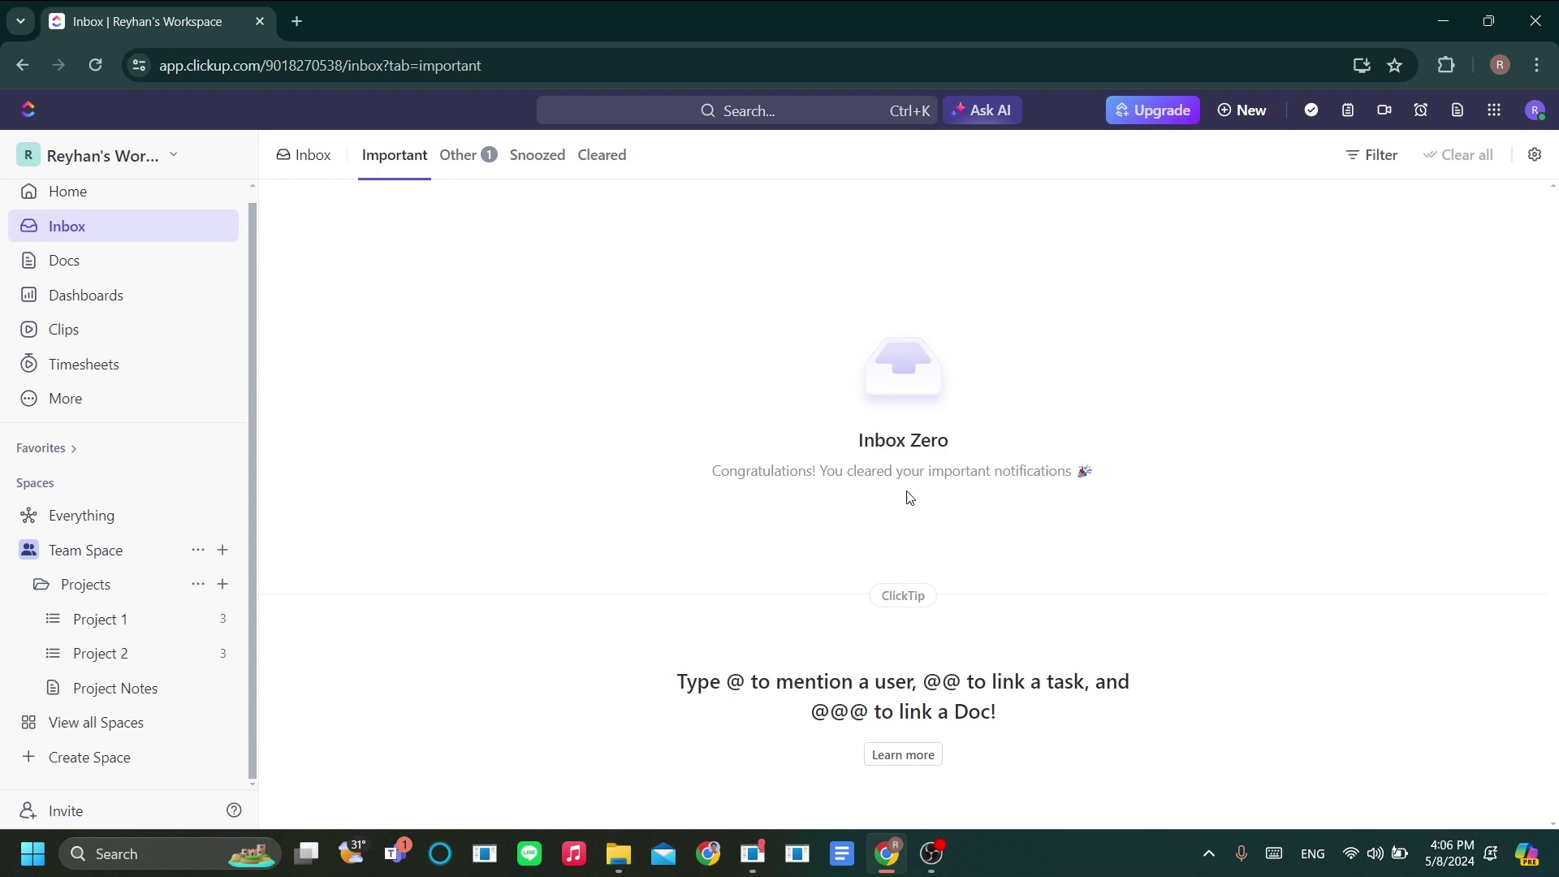
Step: Show Docs home and scroll to its Recent and Created by Me lists
{"action": "left_click", "coordinate": [141, 264]}
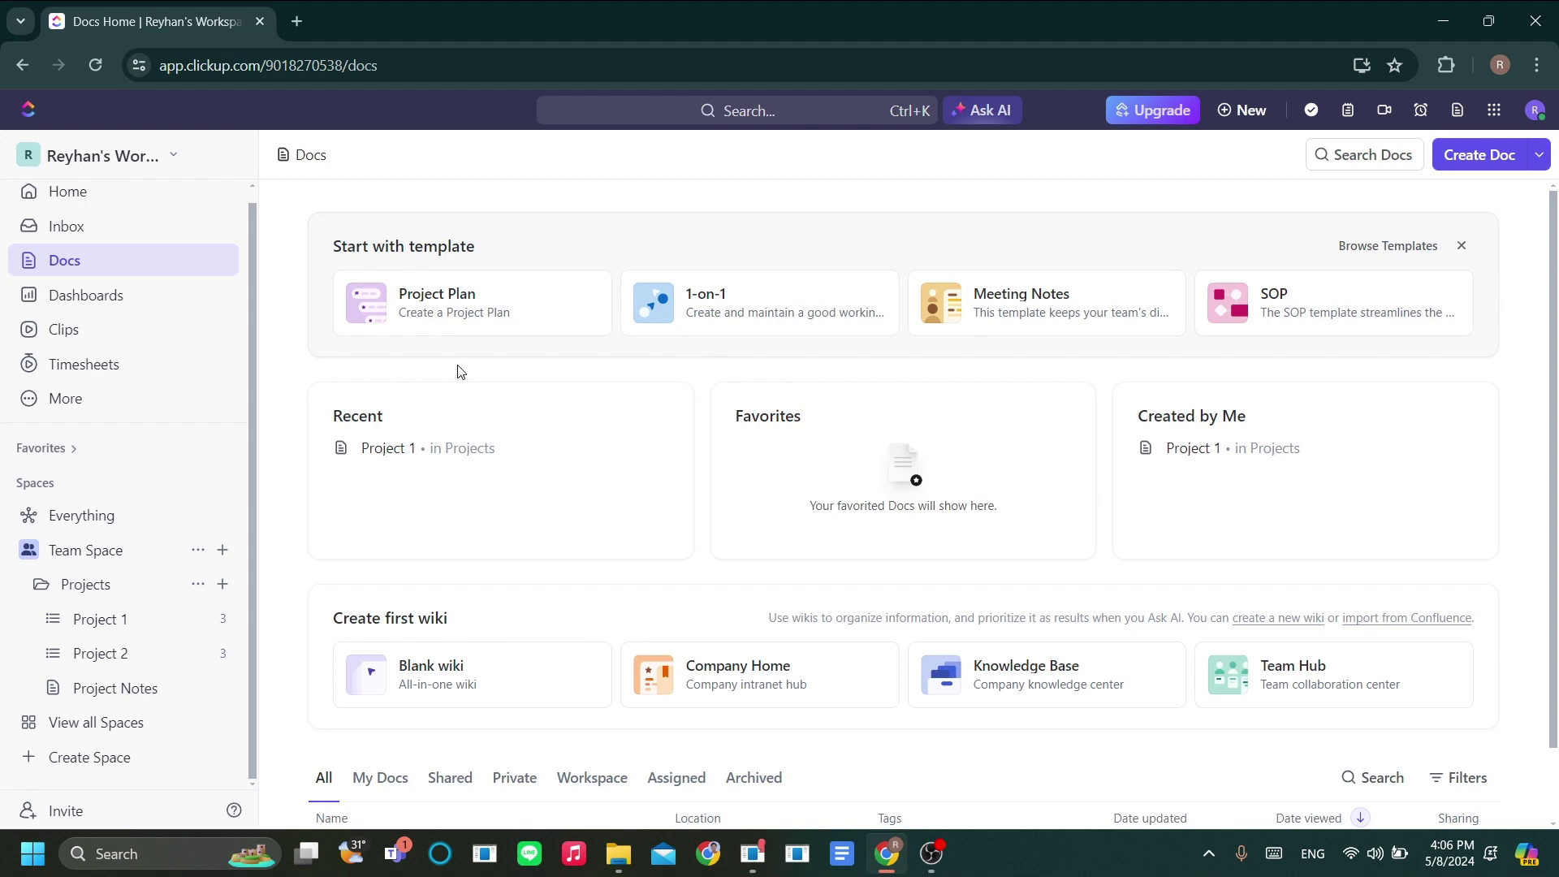
{"action": "scroll", "coordinate": [524, 467], "scroll_direction": "down", "scroll_amount": 1}
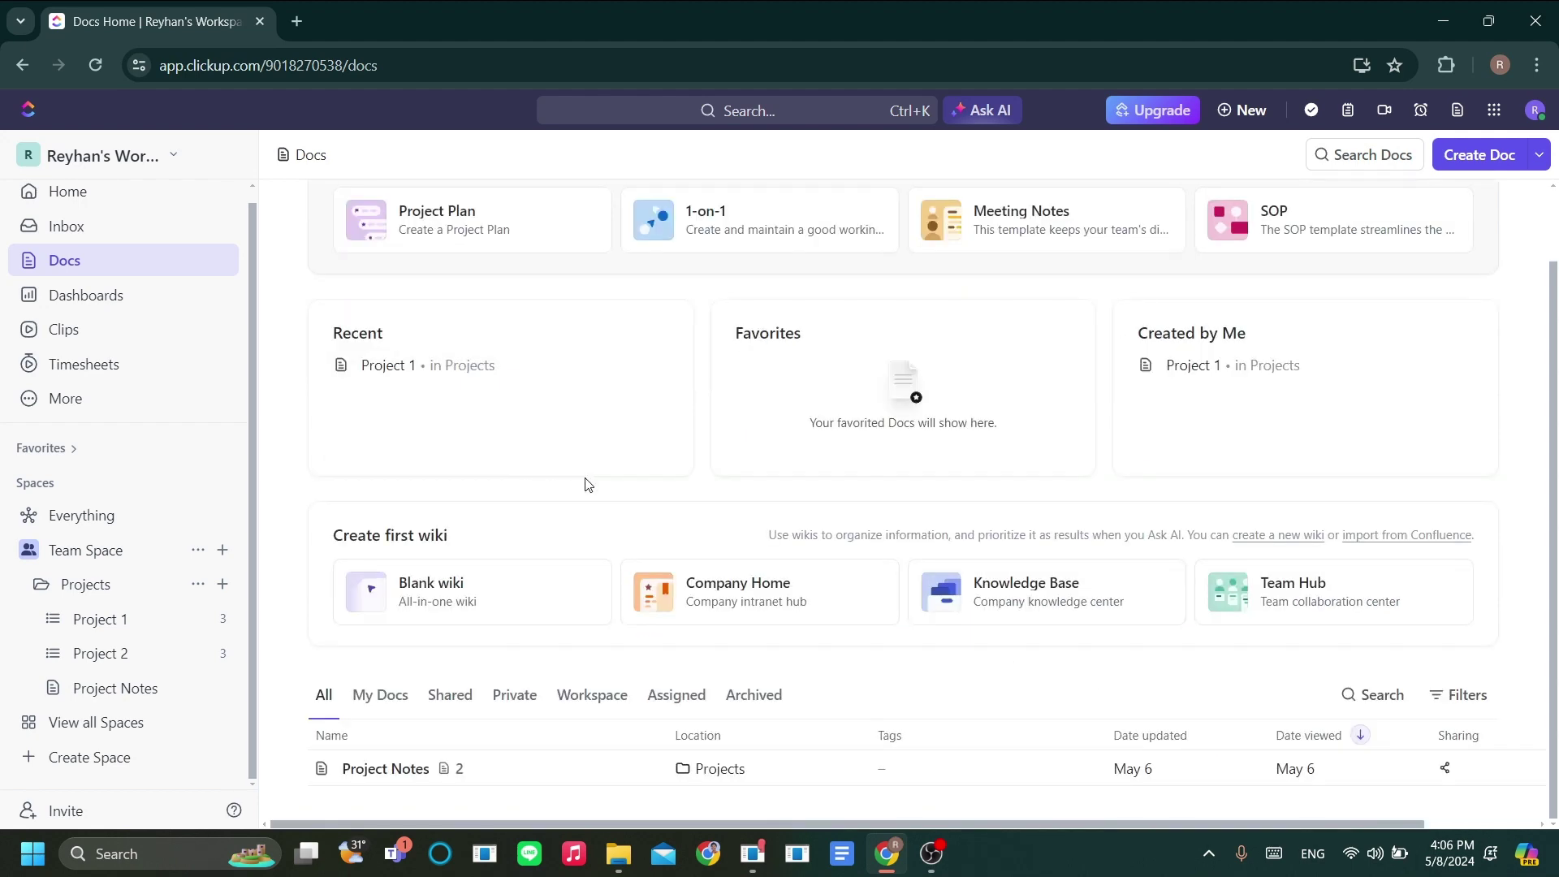
{"action": "scroll", "coordinate": [588, 485], "scroll_direction": "up", "scroll_amount": 1}
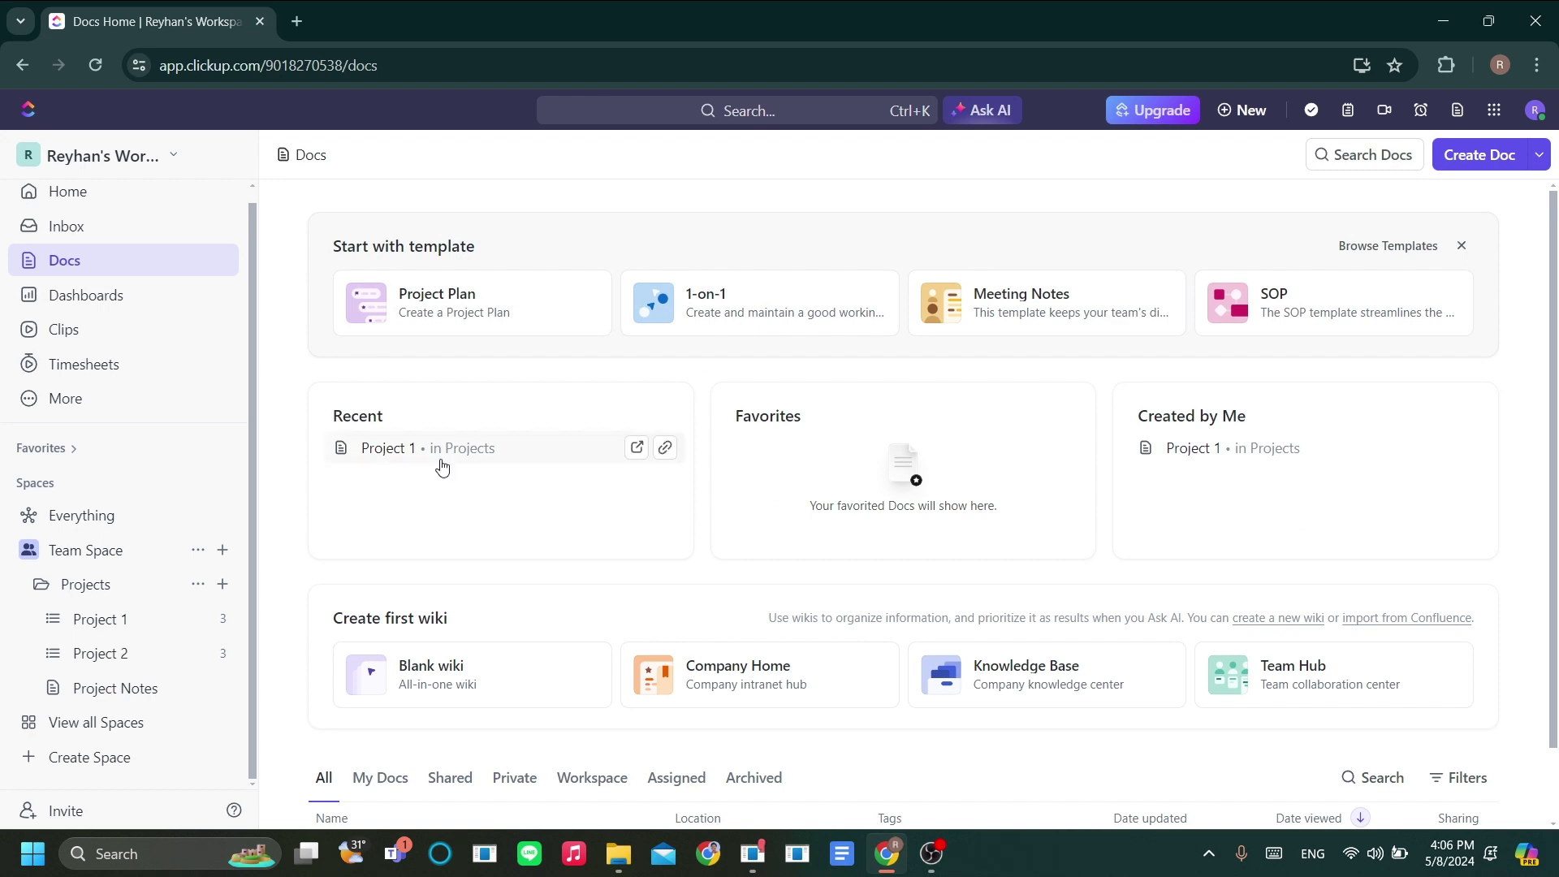
Step: Visit Dashboards and Clips, then show the May 5 – May 11 timesheet, dismissing More
{"action": "left_click", "coordinate": [123, 297]}
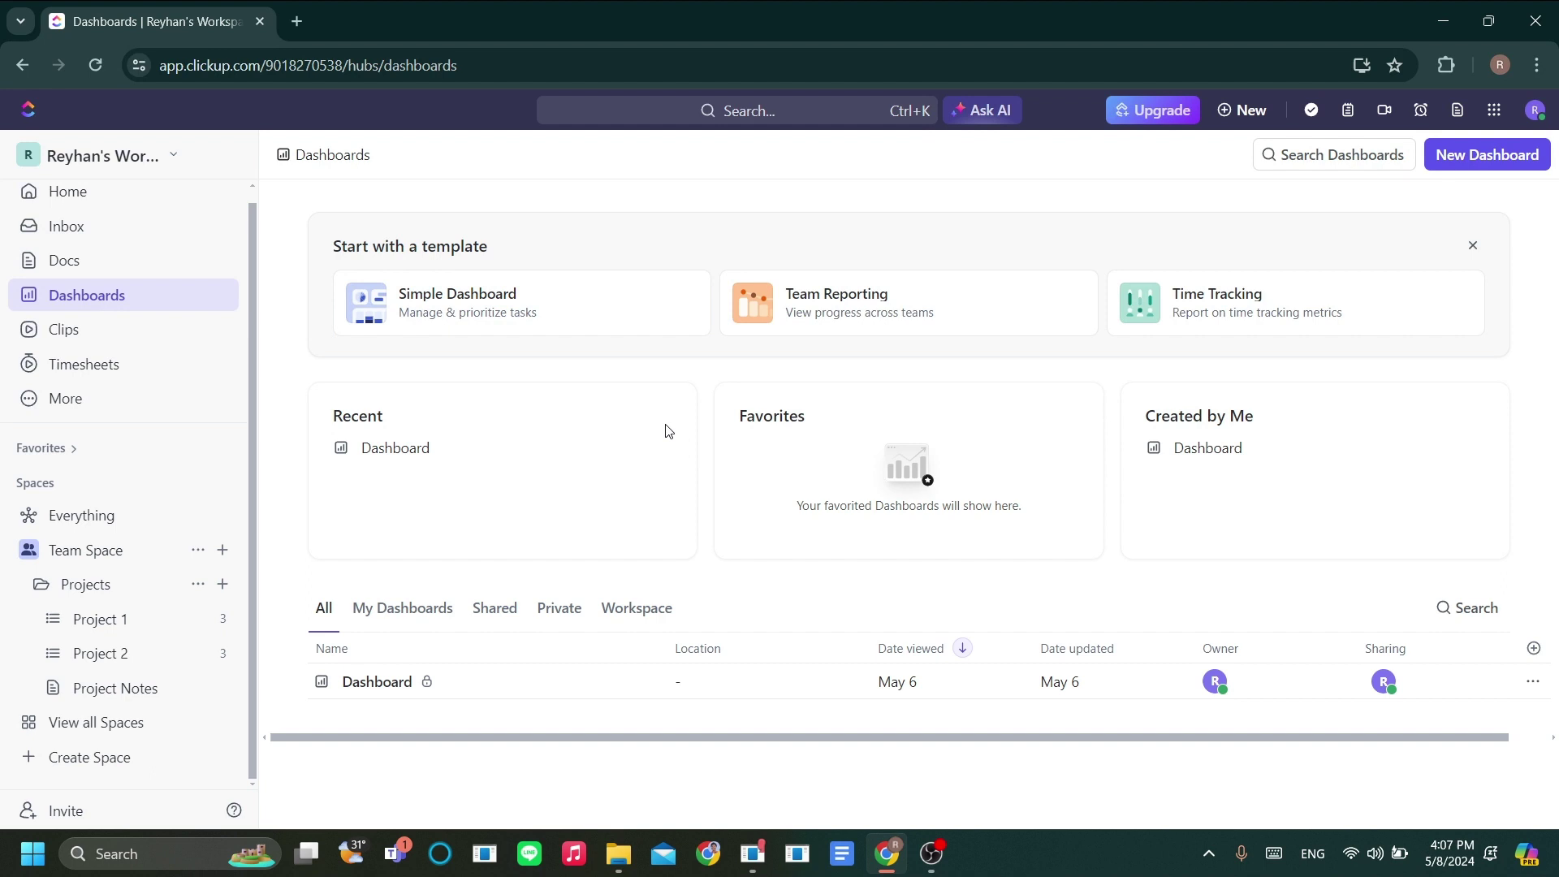
{"action": "left_click", "coordinate": [102, 333]}
{"action": "left_click", "coordinate": [127, 374]}
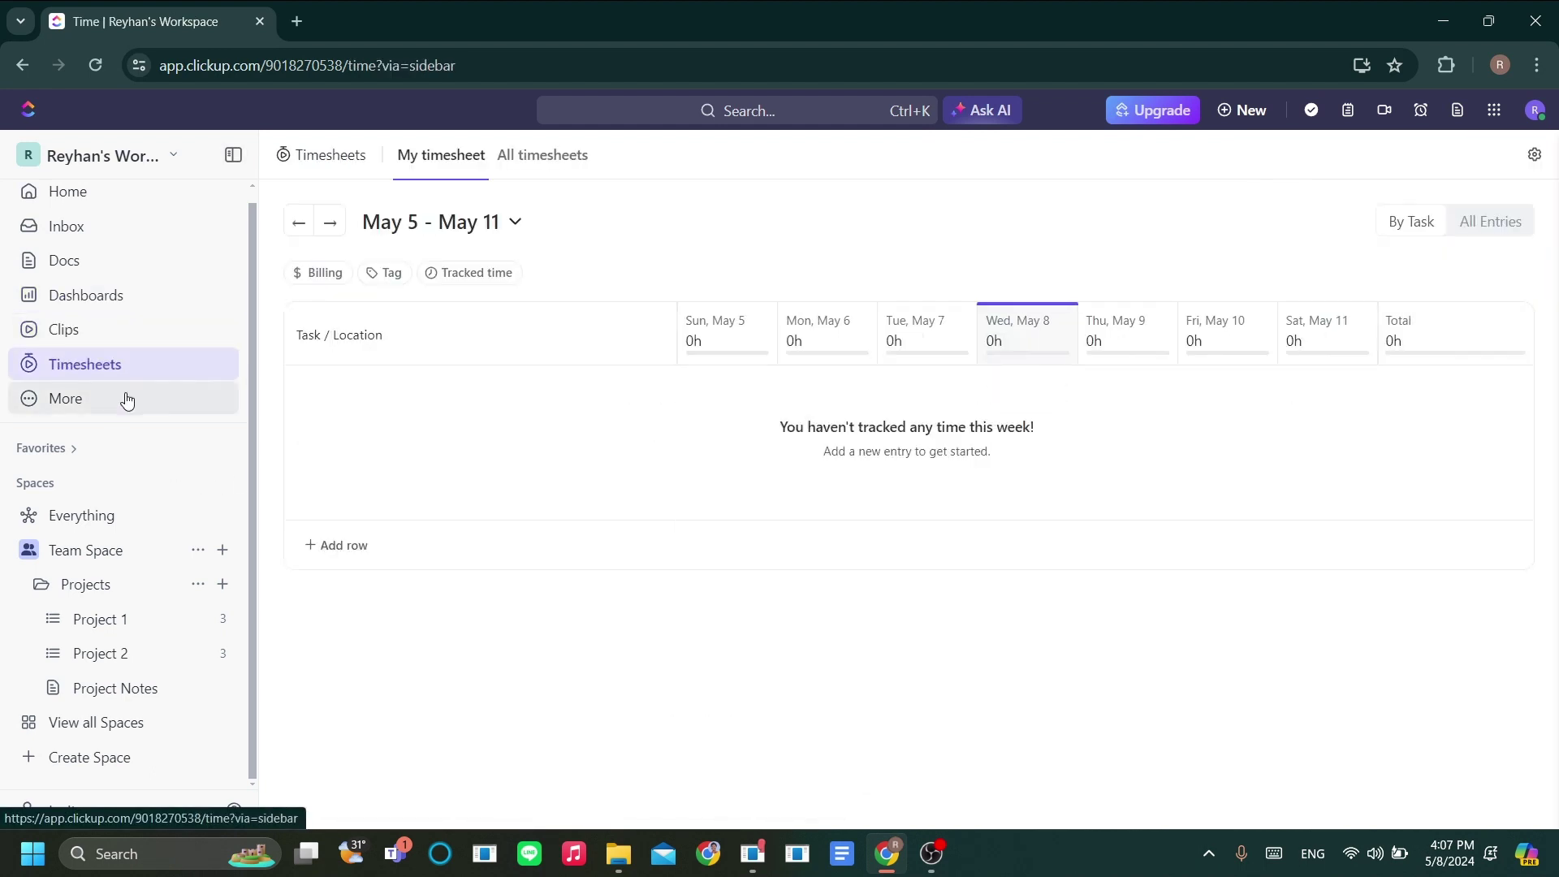
{"action": "left_click", "coordinate": [122, 397]}
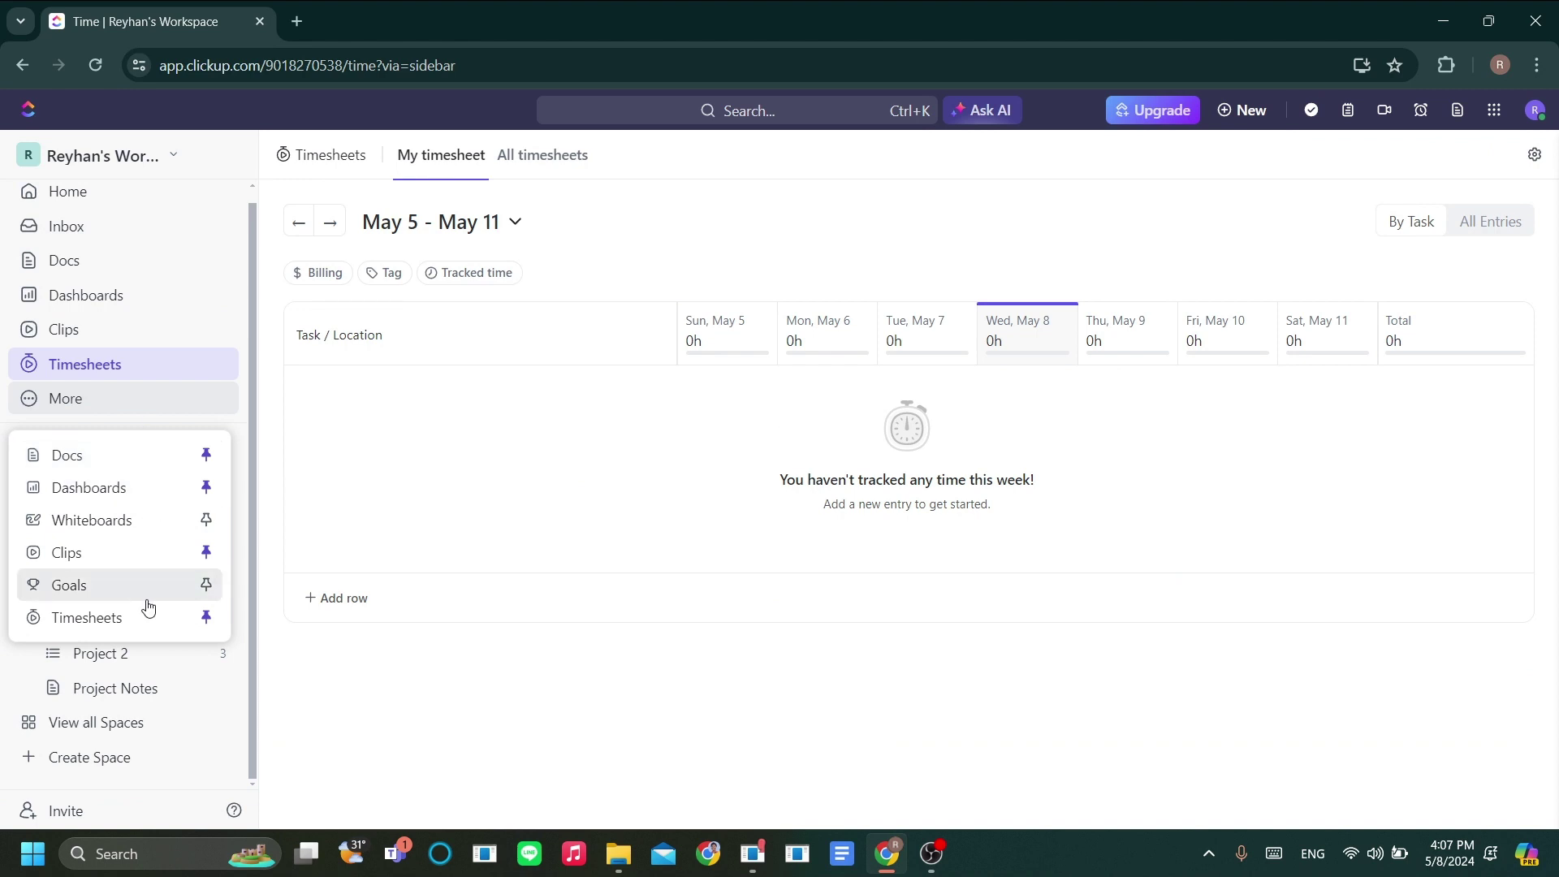
{"action": "left_click", "coordinate": [465, 690]}
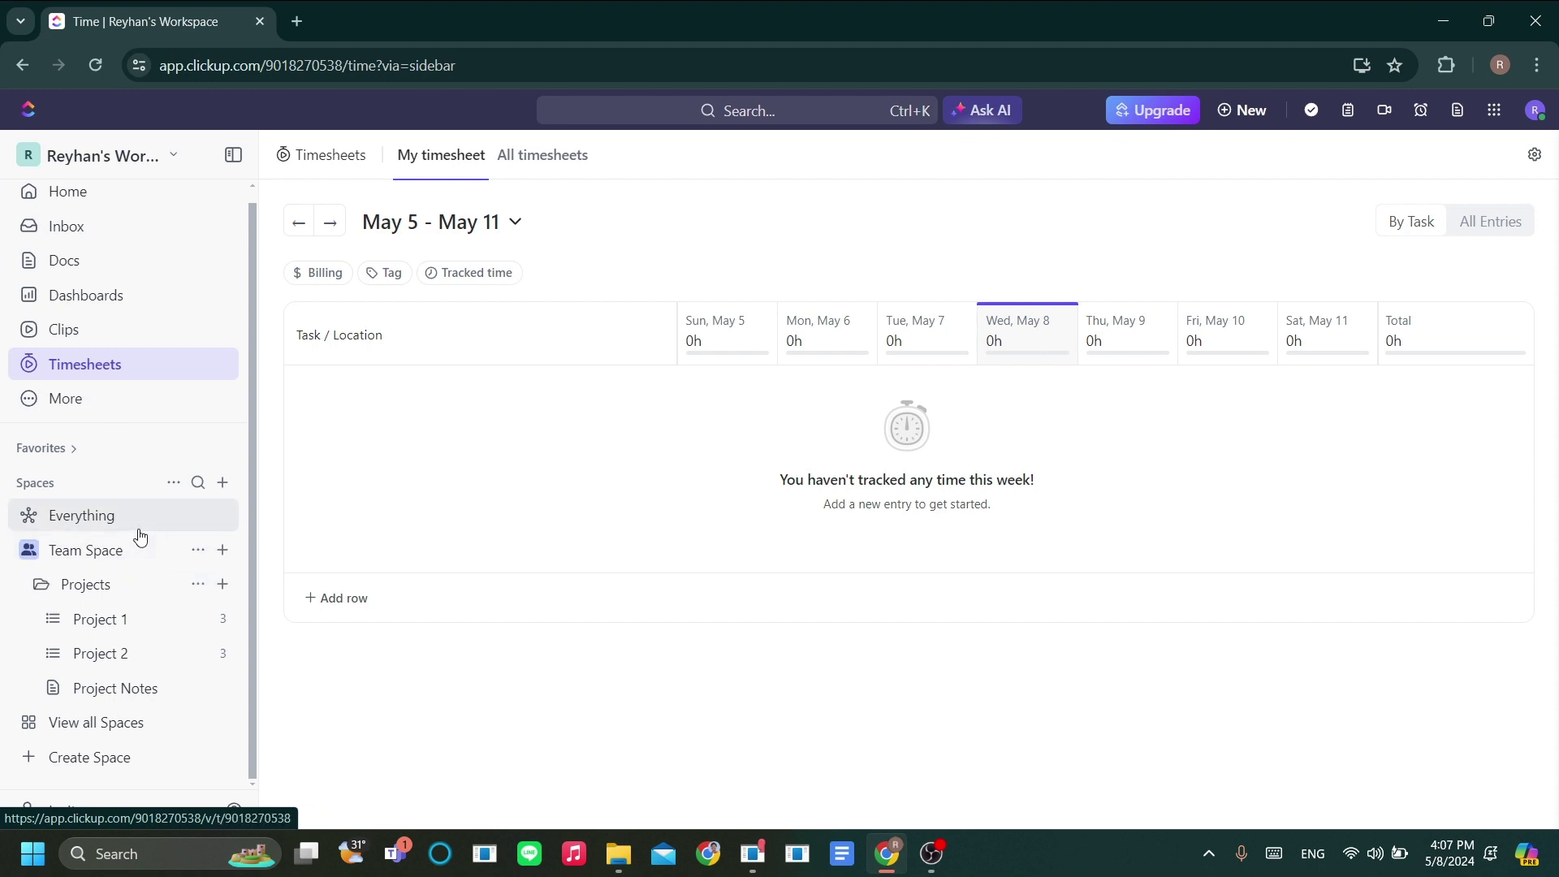
Step: View tasks from every space in the Everything view
{"action": "left_click", "coordinate": [97, 532]}
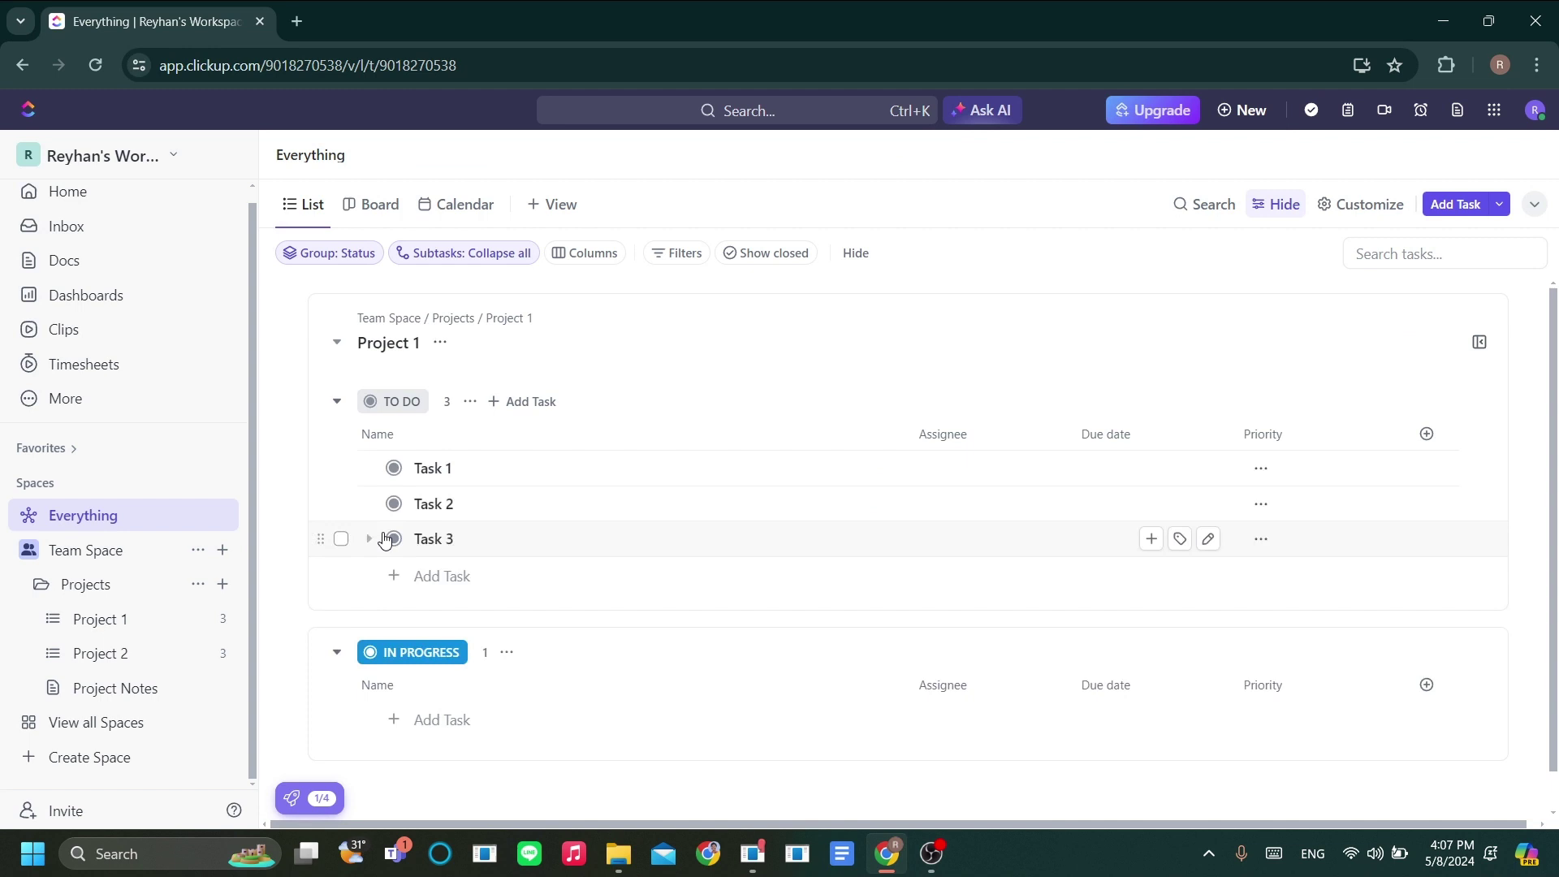
{"action": "scroll", "coordinate": [508, 467], "scroll_direction": "down", "scroll_amount": 1}
{"action": "scroll", "coordinate": [512, 474], "scroll_direction": "up", "scroll_amount": 1}
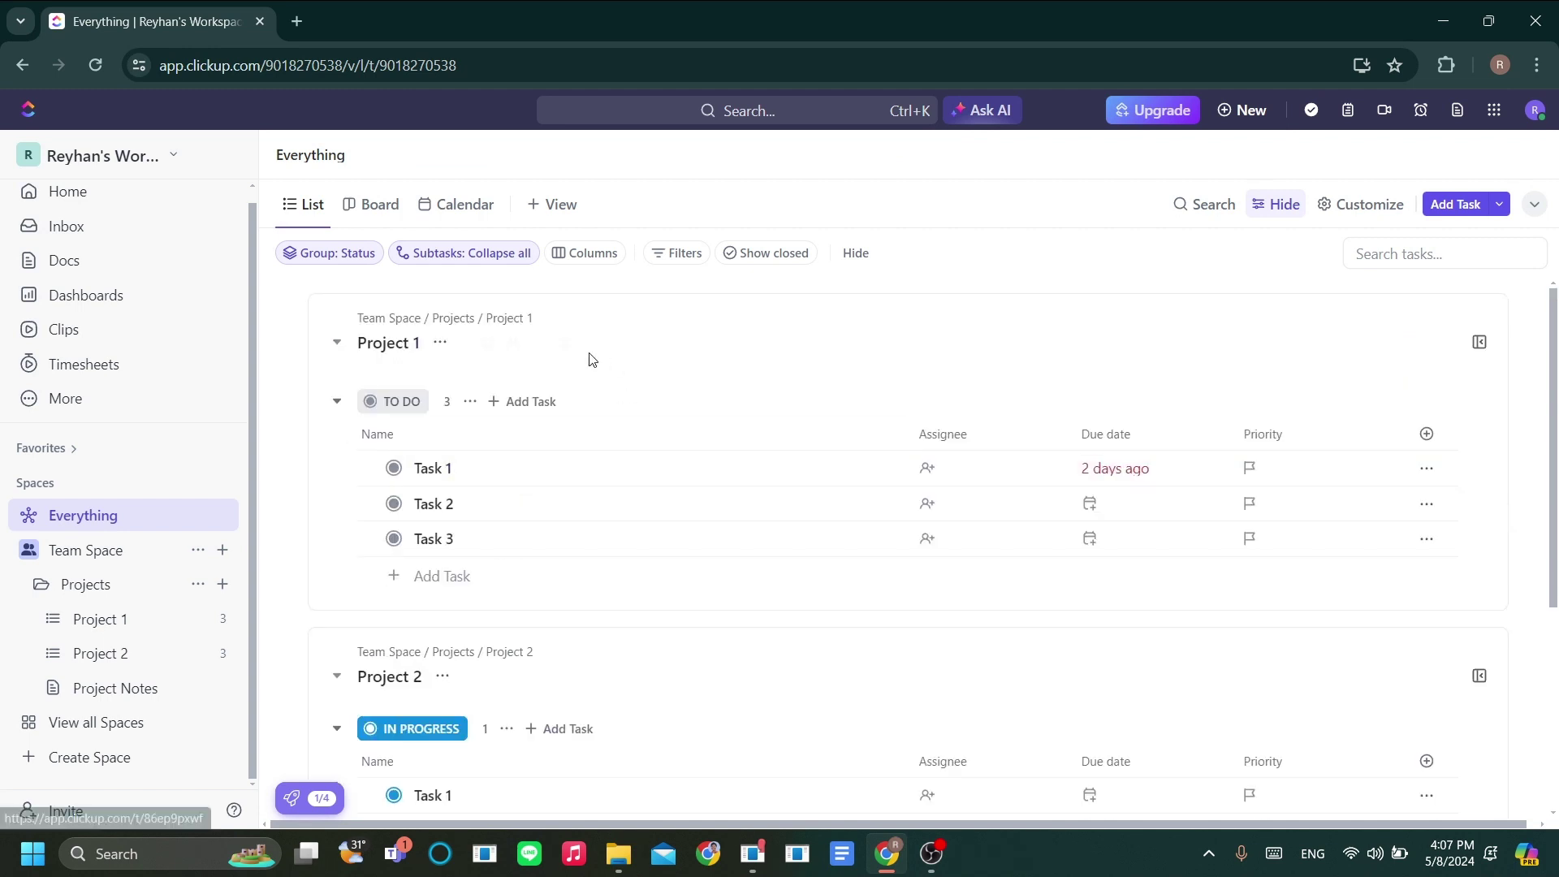
{"action": "scroll", "coordinate": [546, 519], "scroll_direction": "down", "scroll_amount": 2}
{"action": "scroll", "coordinate": [540, 530], "scroll_direction": "up", "scroll_amount": 2}
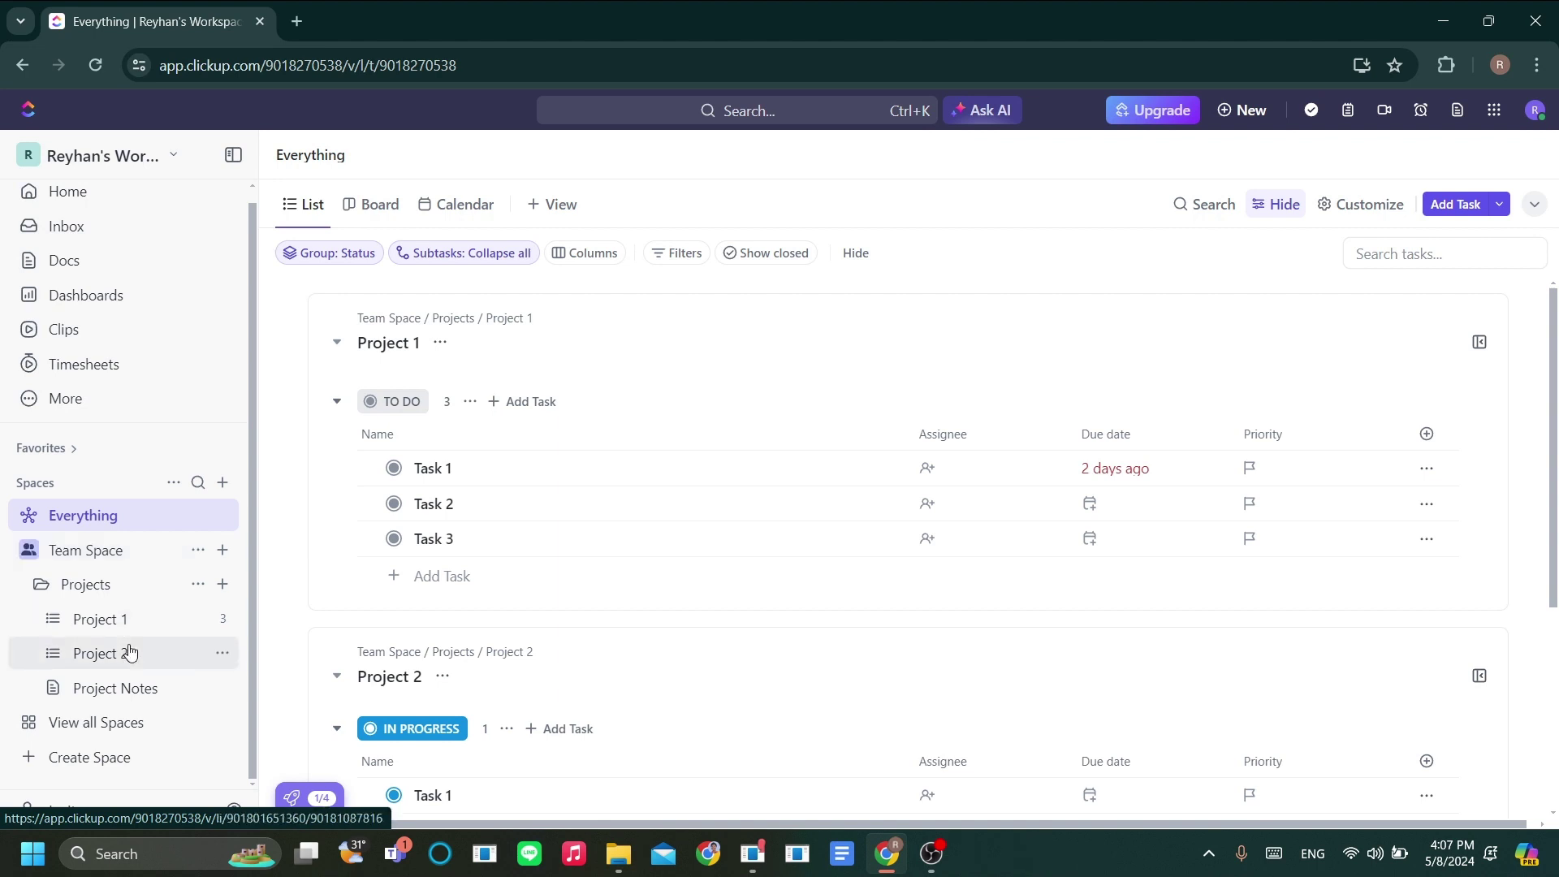
Step: Move through Team Space, Project 2 and Everything, ending on the Team Space overview
{"action": "left_click", "coordinate": [131, 551]}
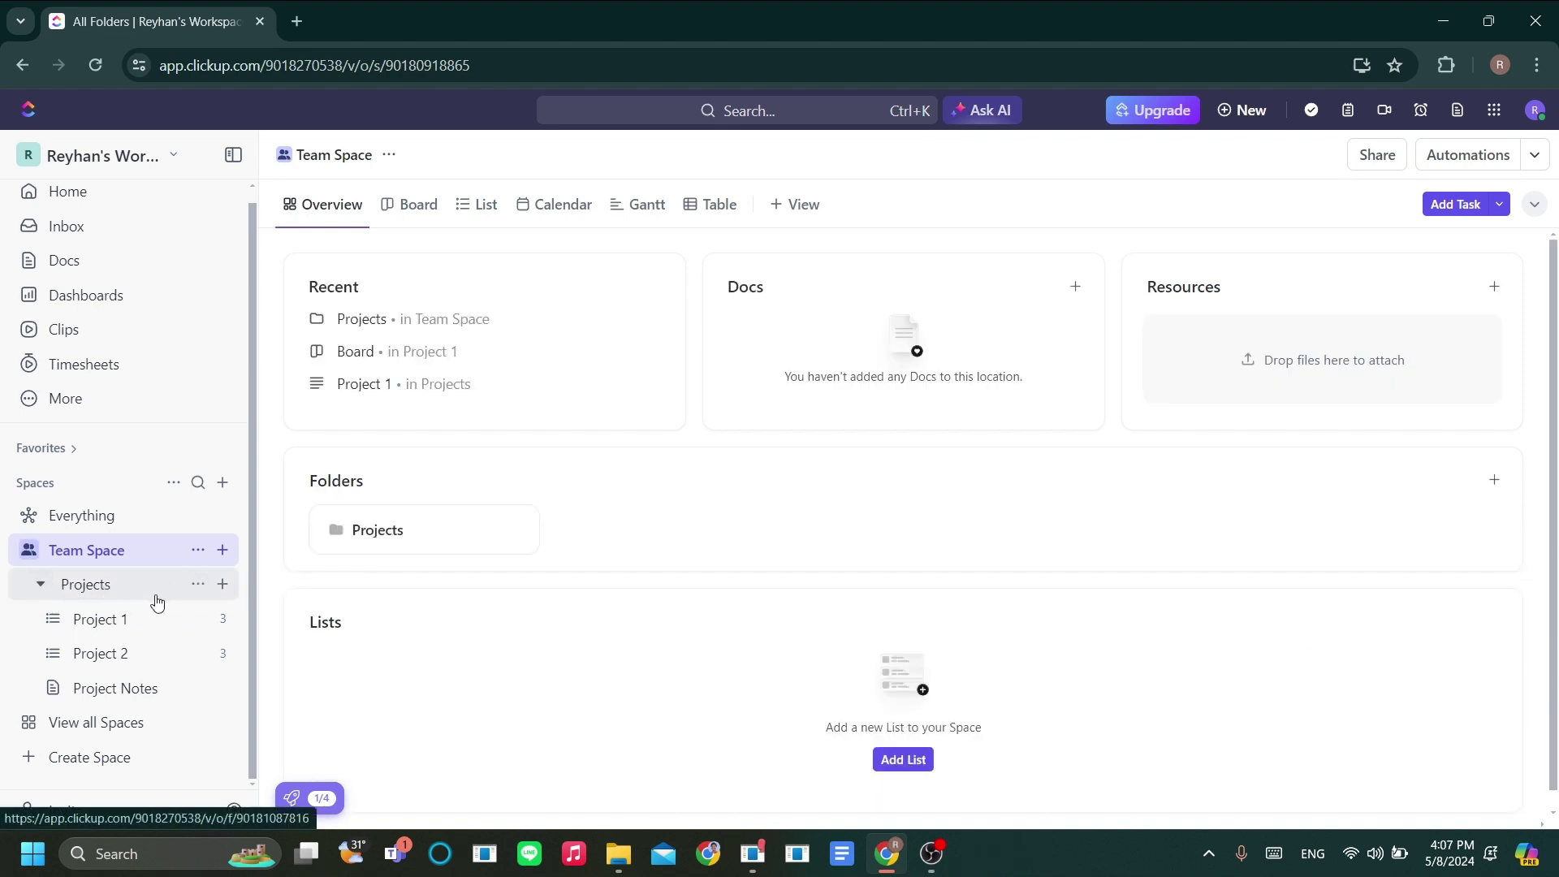
{"action": "left_click", "coordinate": [121, 667]}
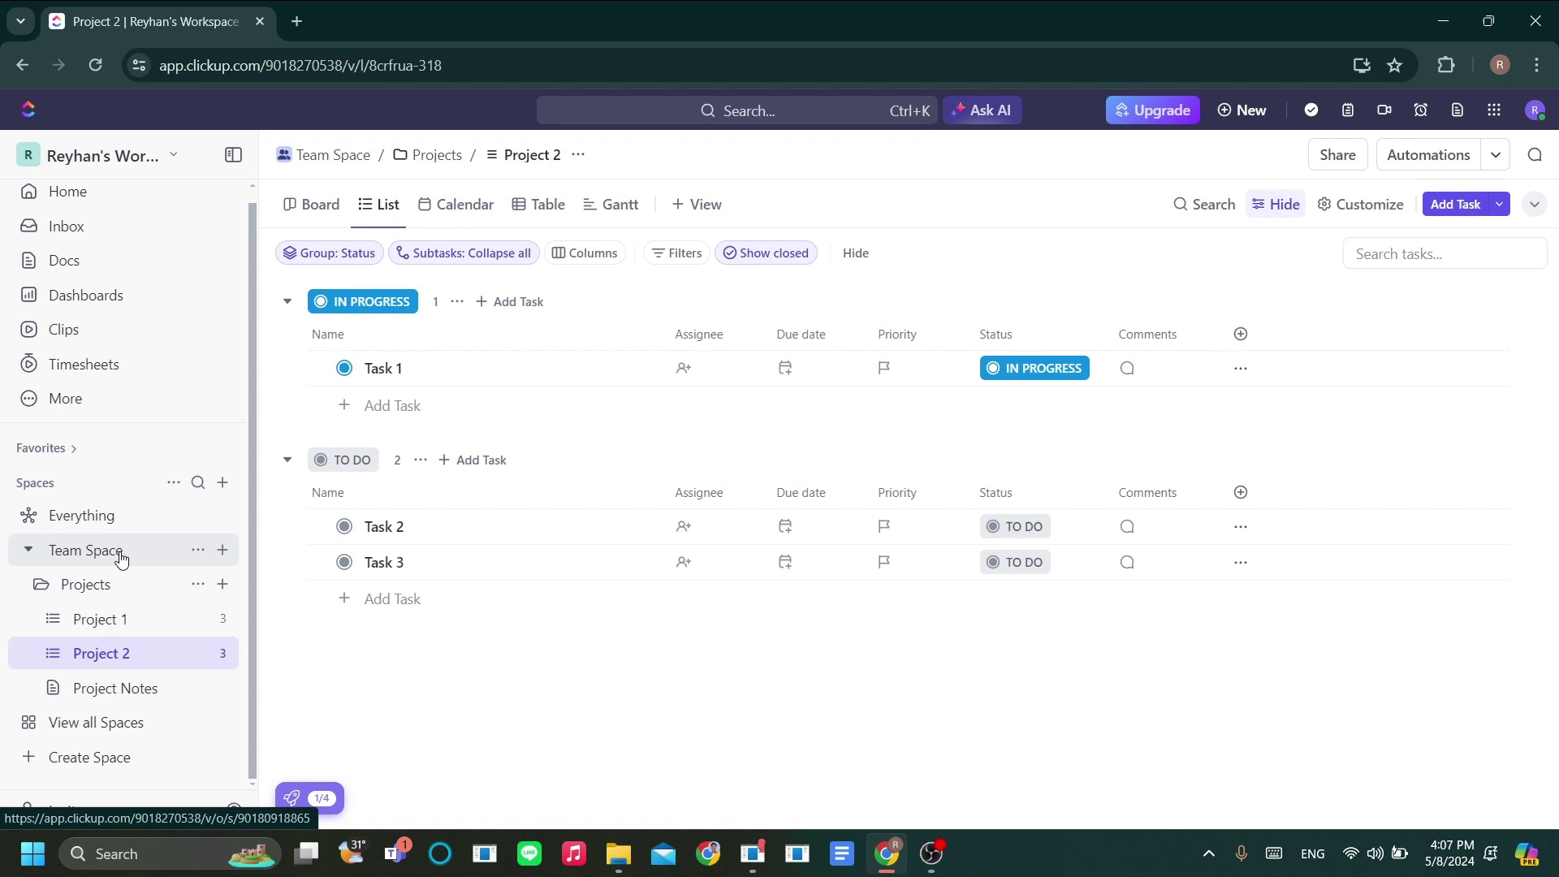
{"action": "left_click", "coordinate": [123, 524]}
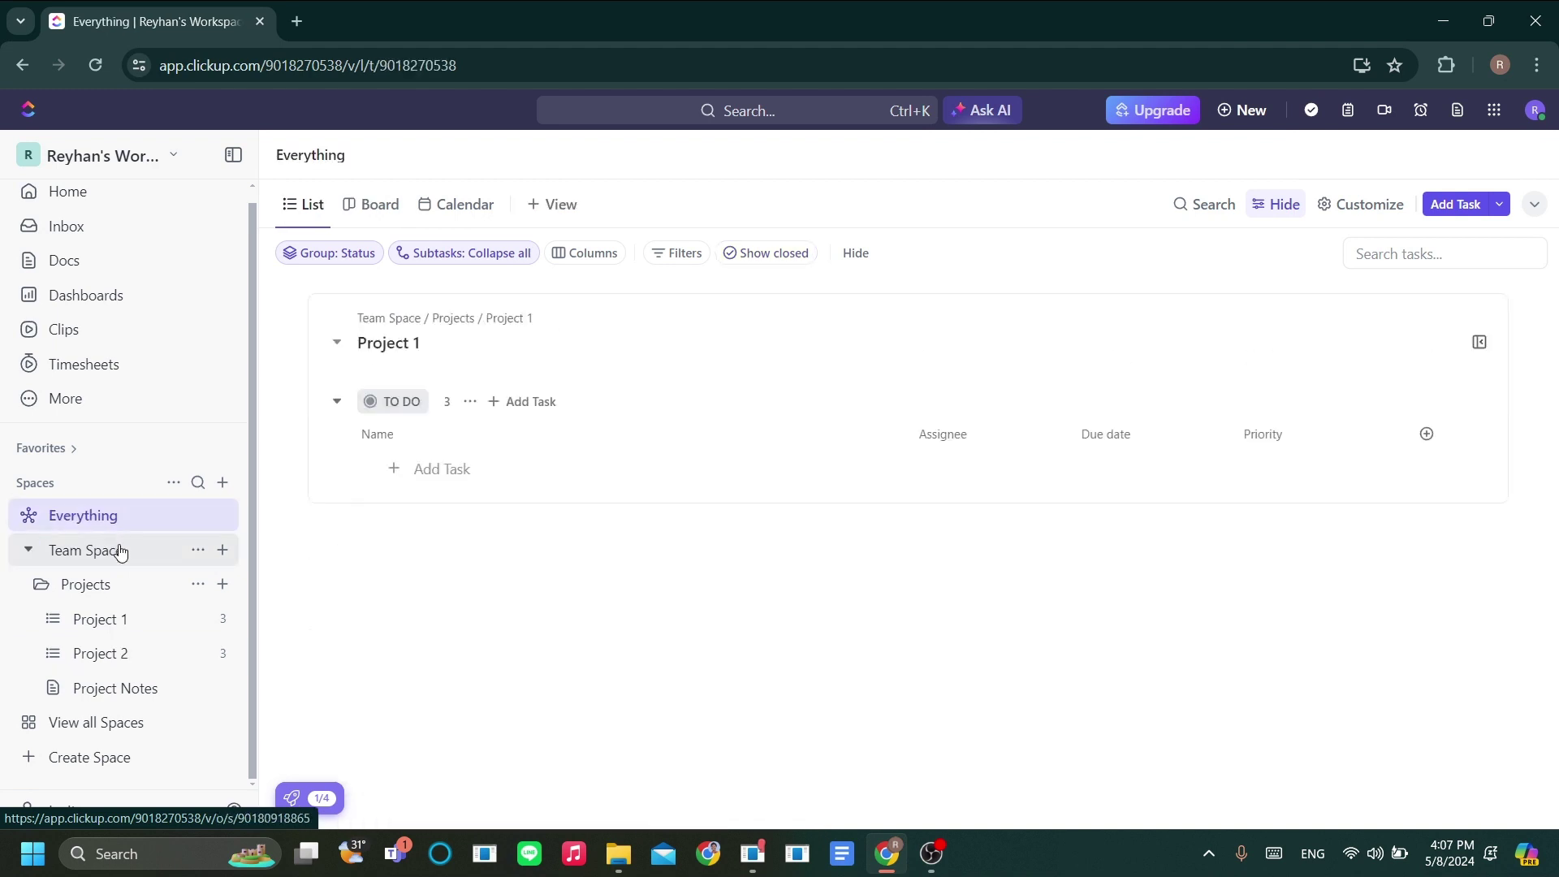
{"action": "left_click", "coordinate": [131, 557]}
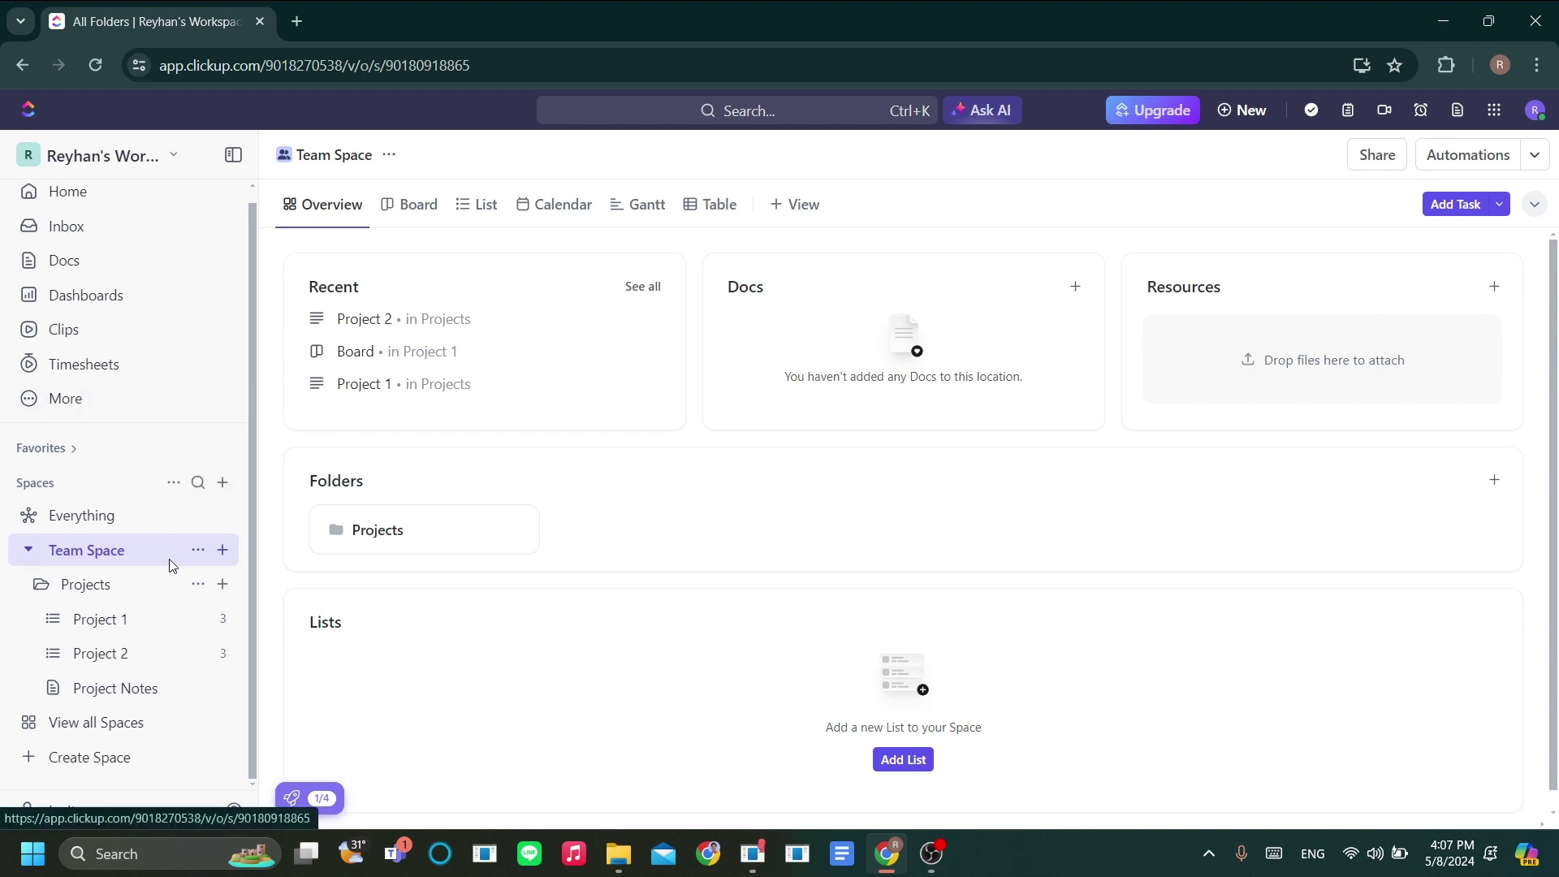
Step: Rename the 'Team Space' space to 'Wedding Team' and save
{"action": "left_click", "coordinate": [388, 154]}
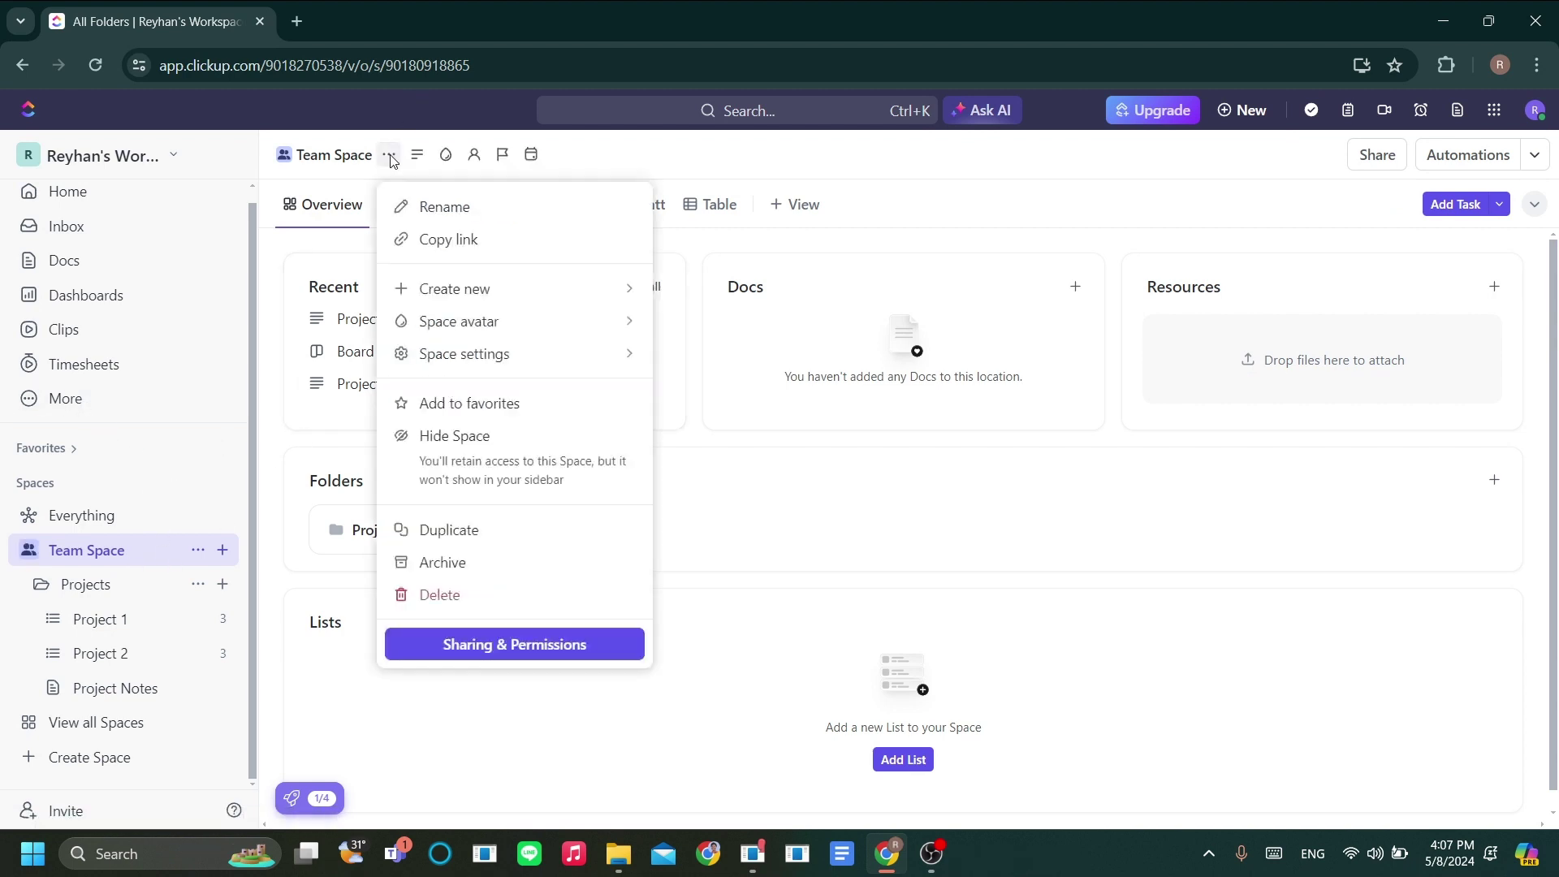
{"action": "left_click", "coordinate": [471, 207]}
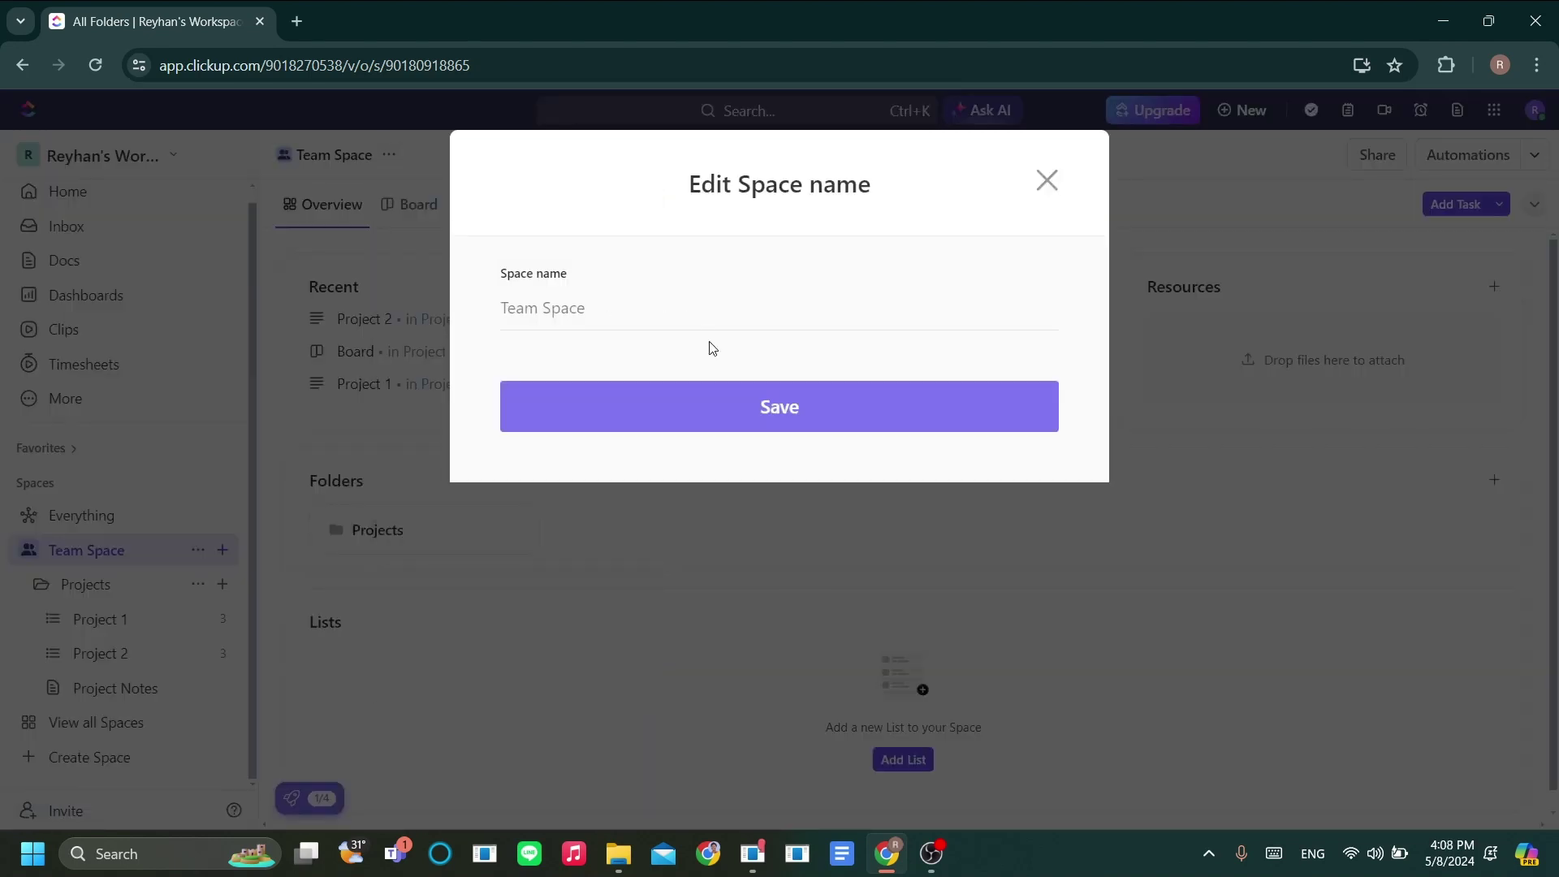
{"action": "key", "text": "ctrl+a"}
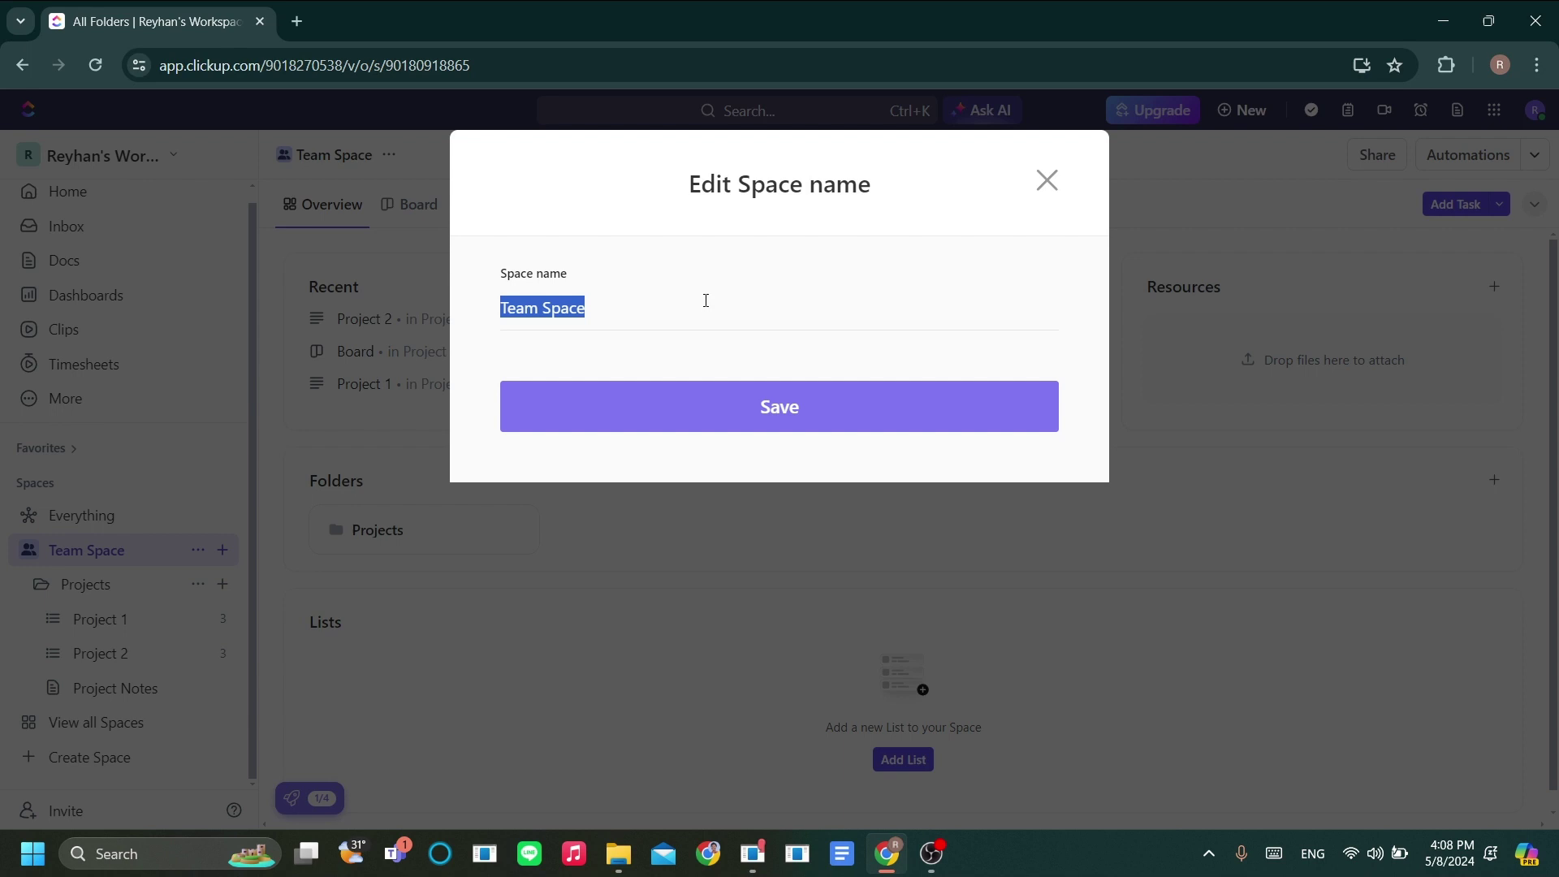
{"action": "type", "text": "Wedding Team"}
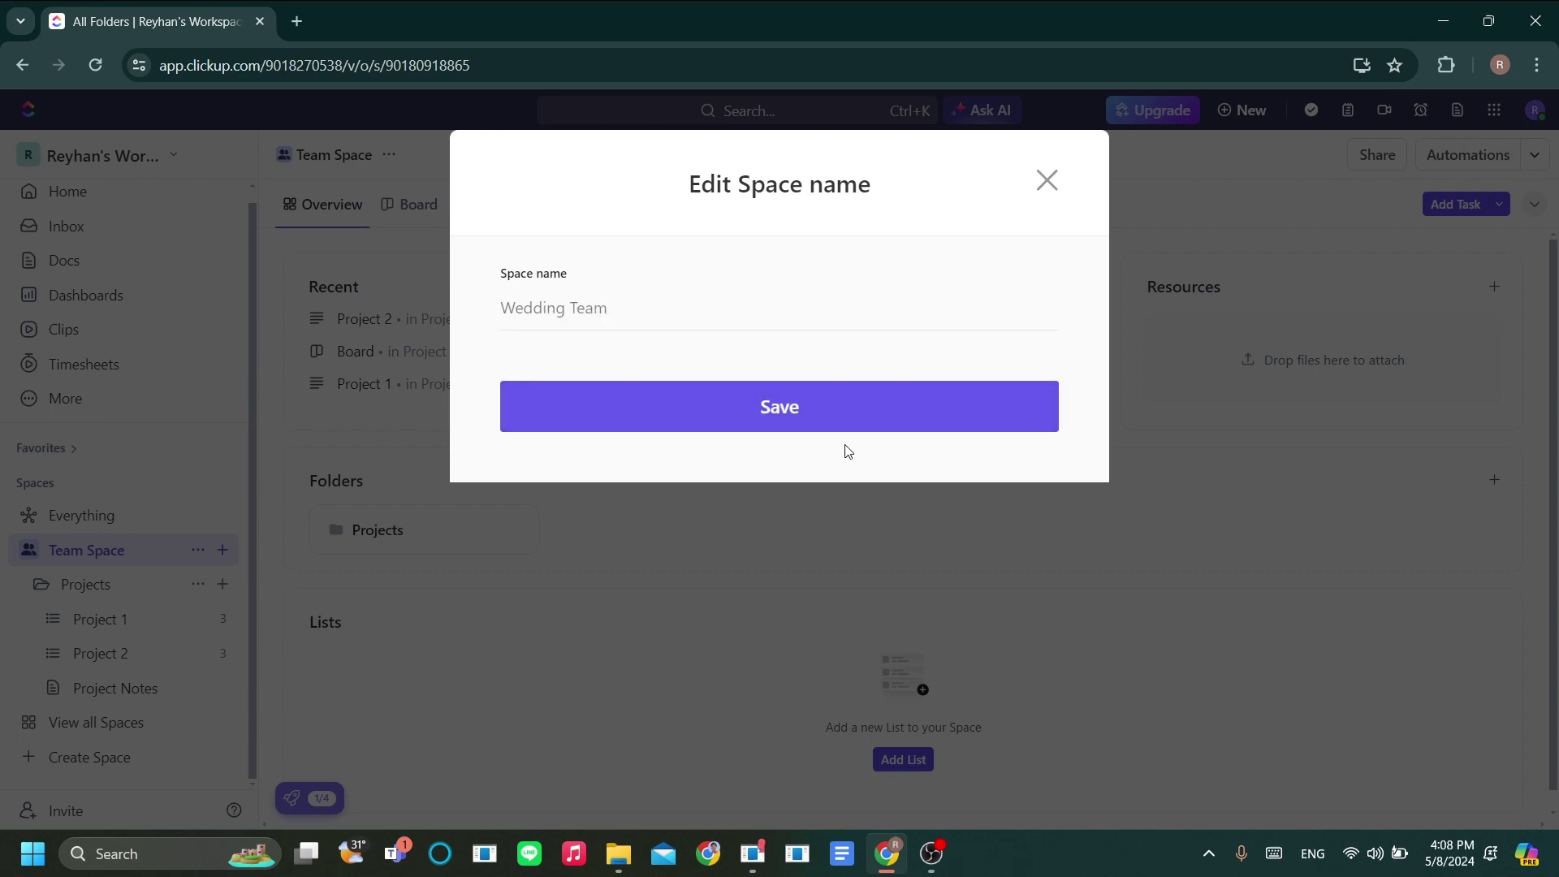
{"action": "left_click", "coordinate": [844, 427]}
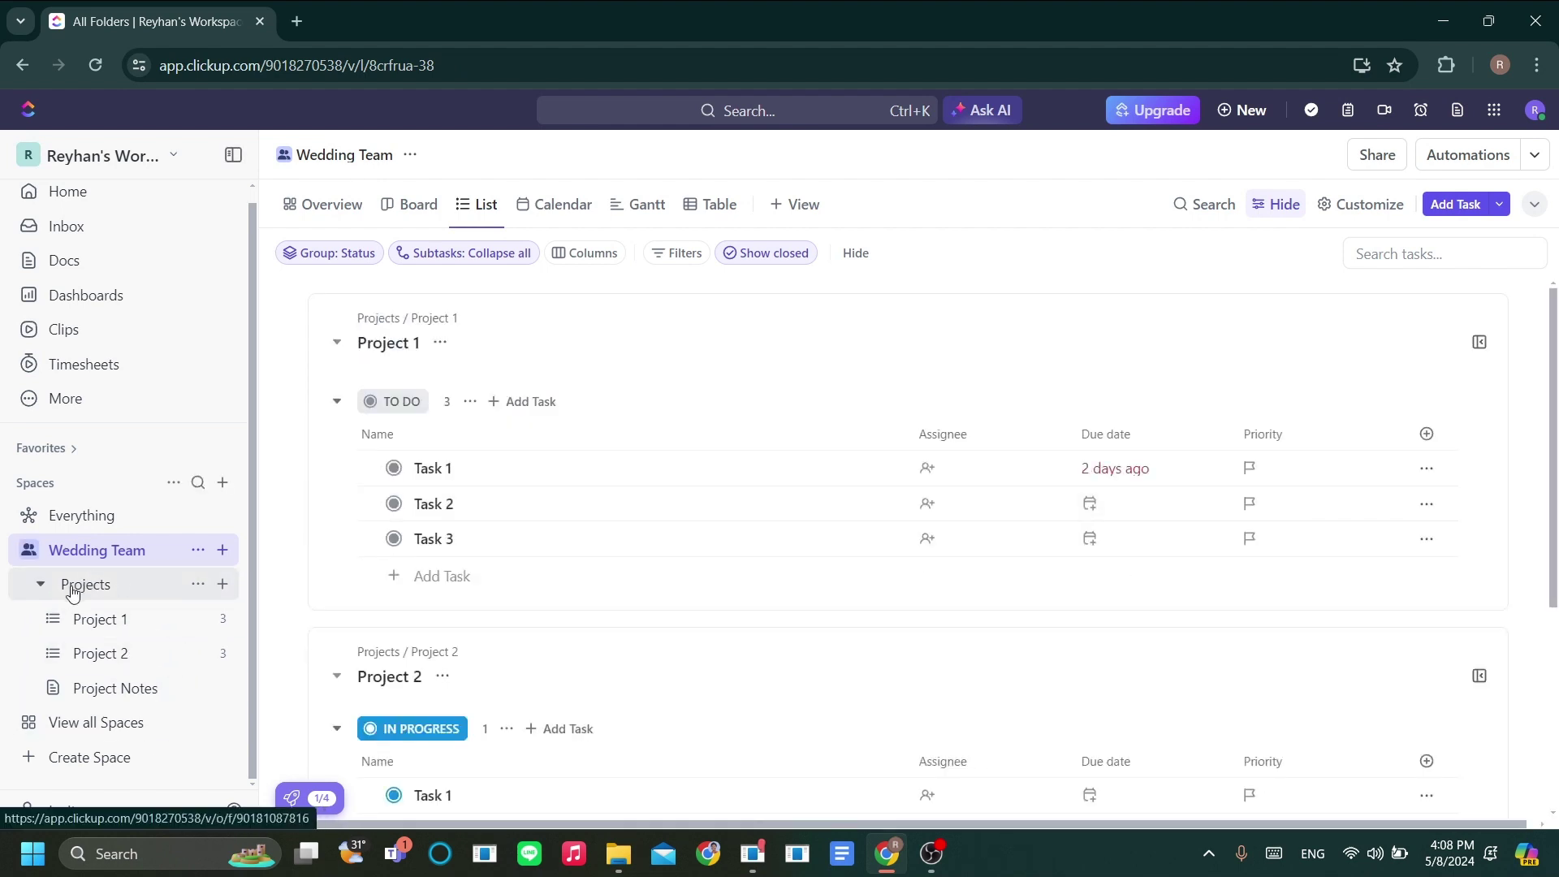
Step: Rename the Projects folder to 'Event' and collapse it in the sidebar
{"action": "left_click", "coordinate": [197, 584]}
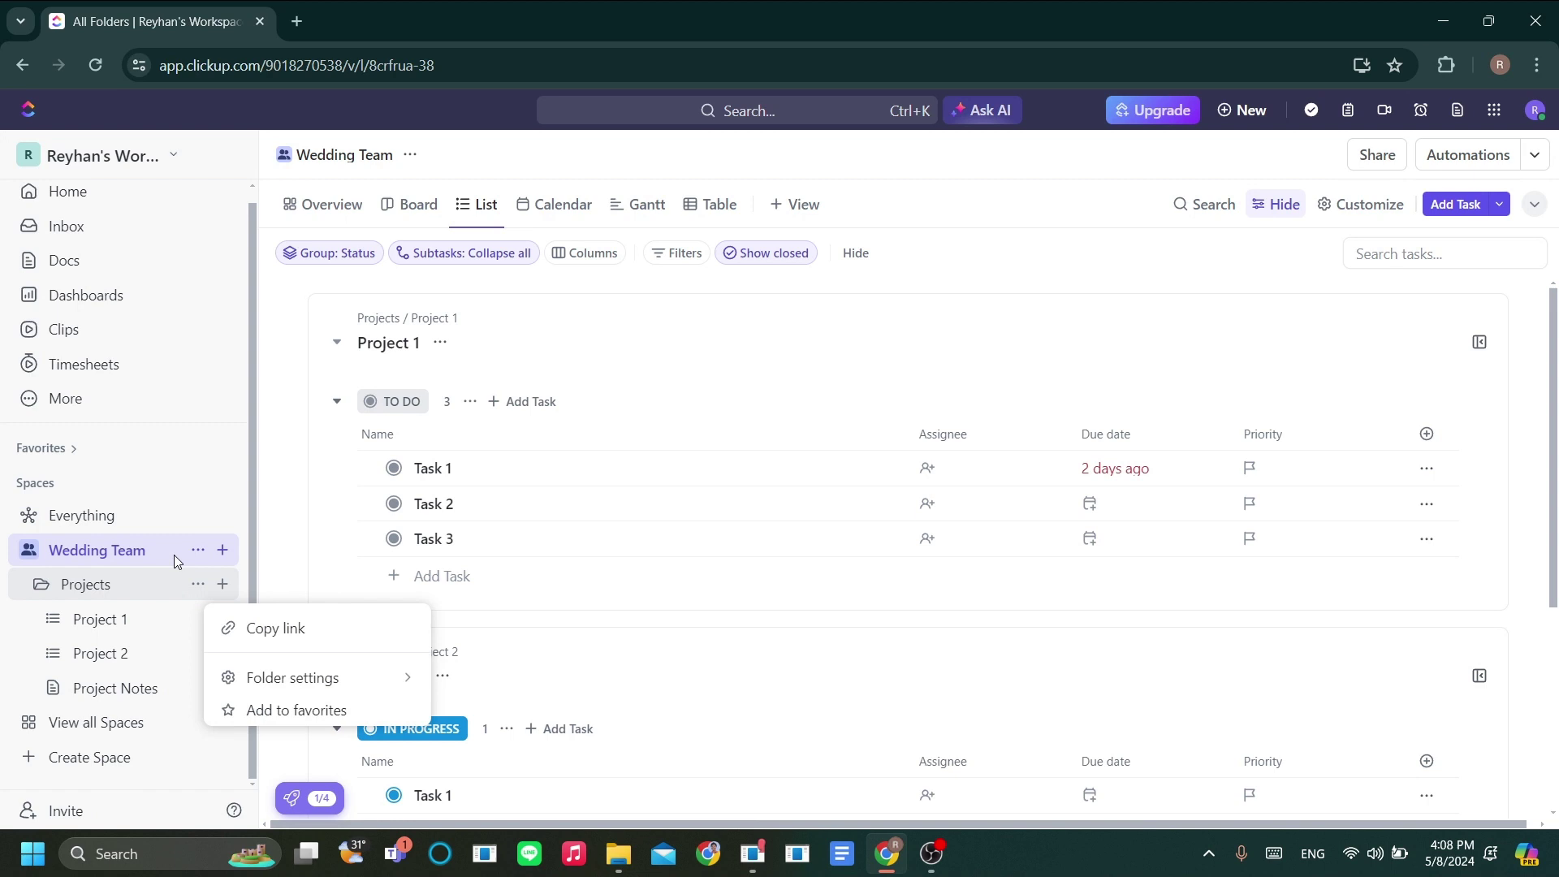
{"action": "left_click", "coordinate": [302, 411]}
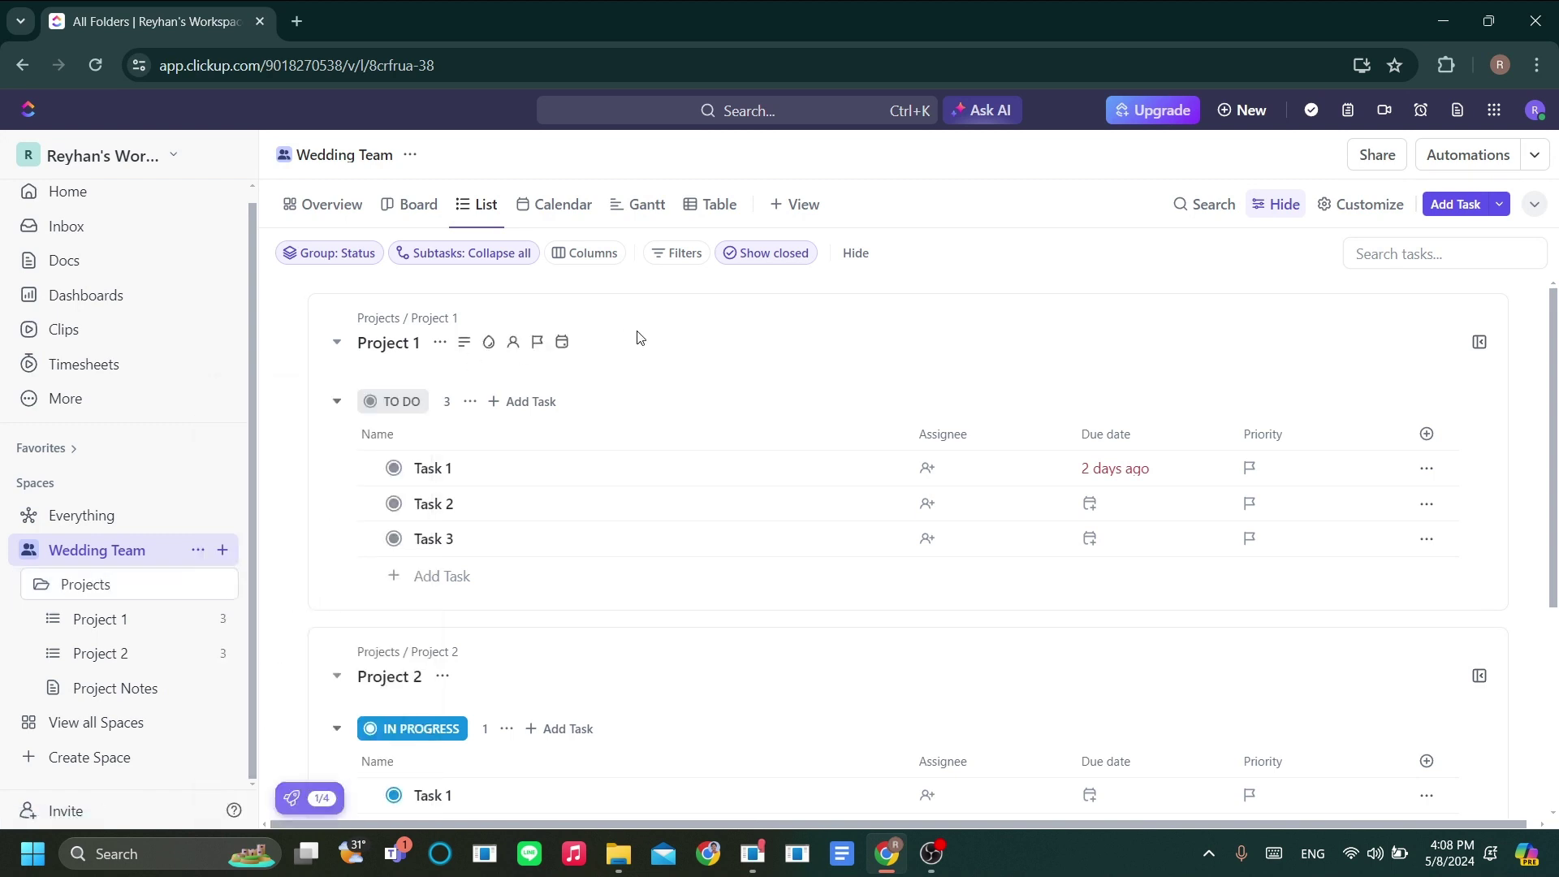
{"action": "key", "text": "ctrl+a"}
{"action": "type", "text": "E"}
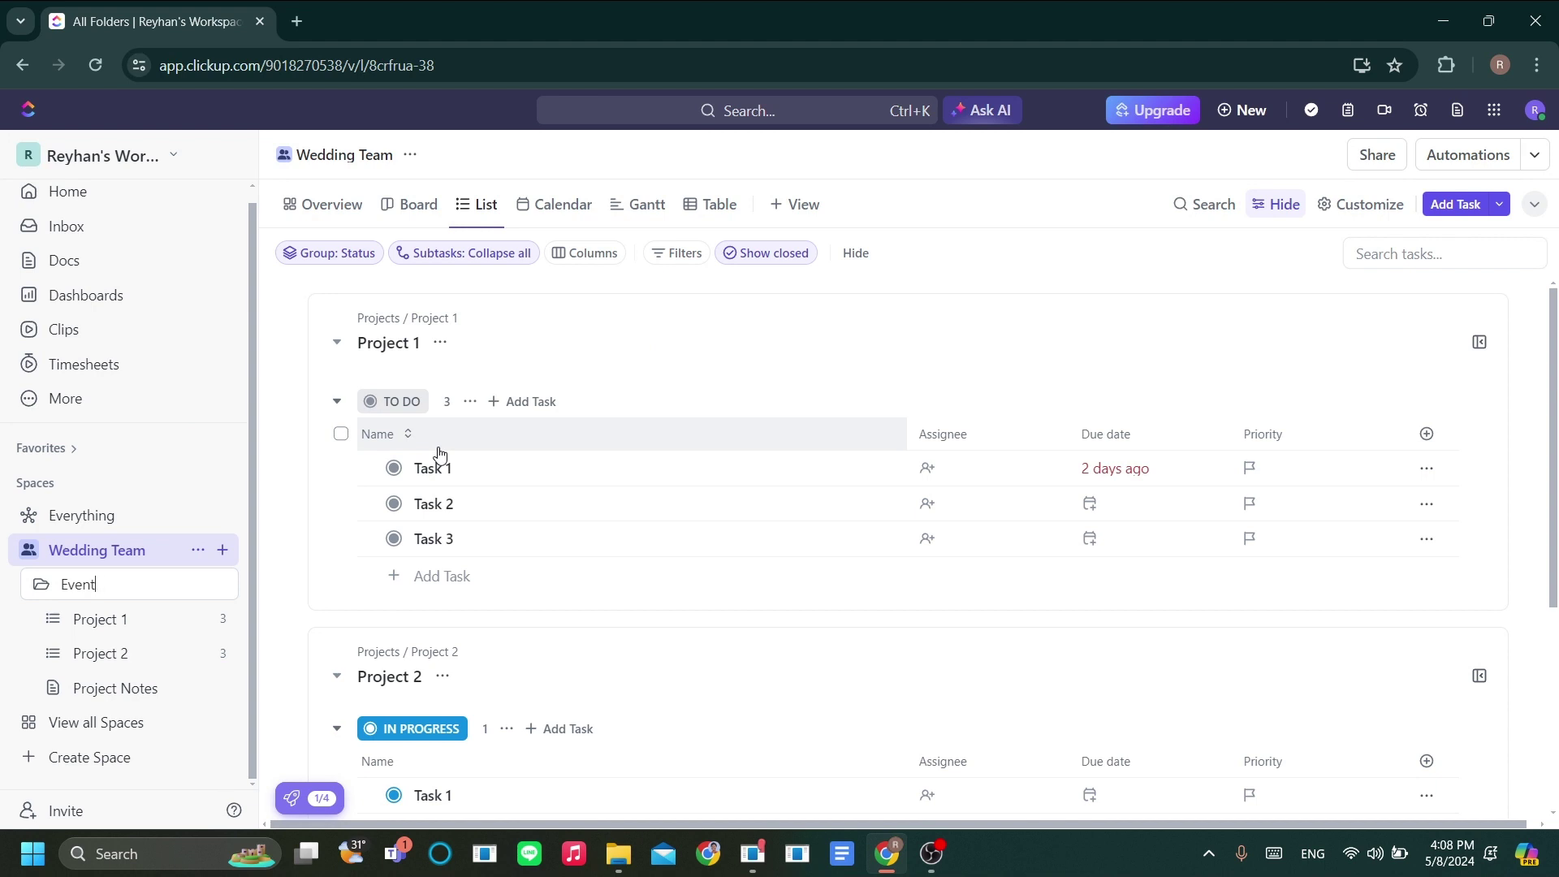
{"action": "key", "text": "Return"}
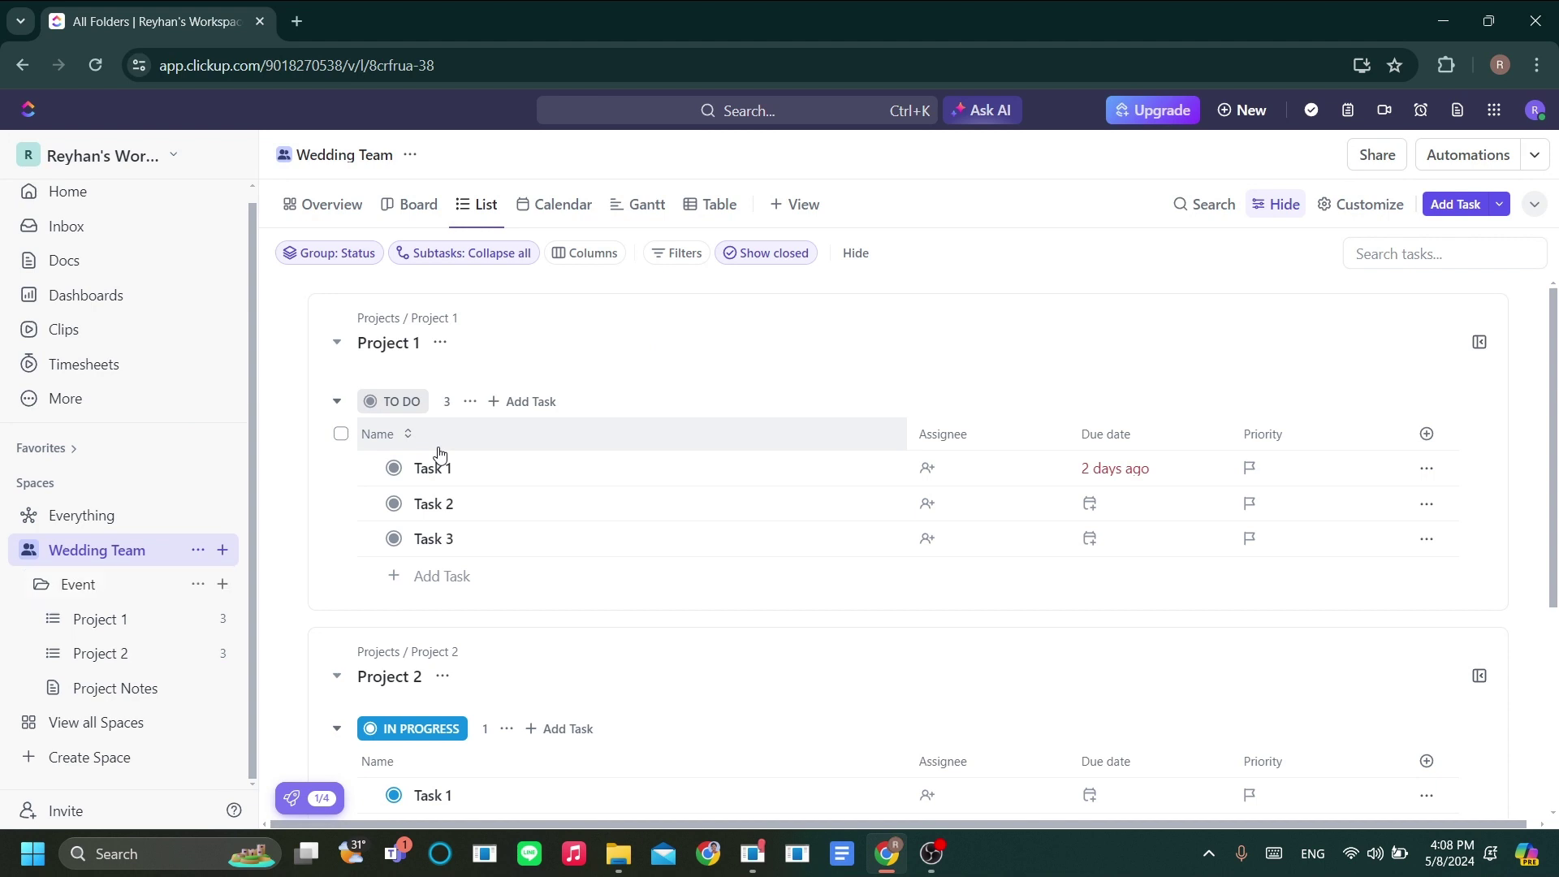
{"action": "left_click", "coordinate": [40, 586]}
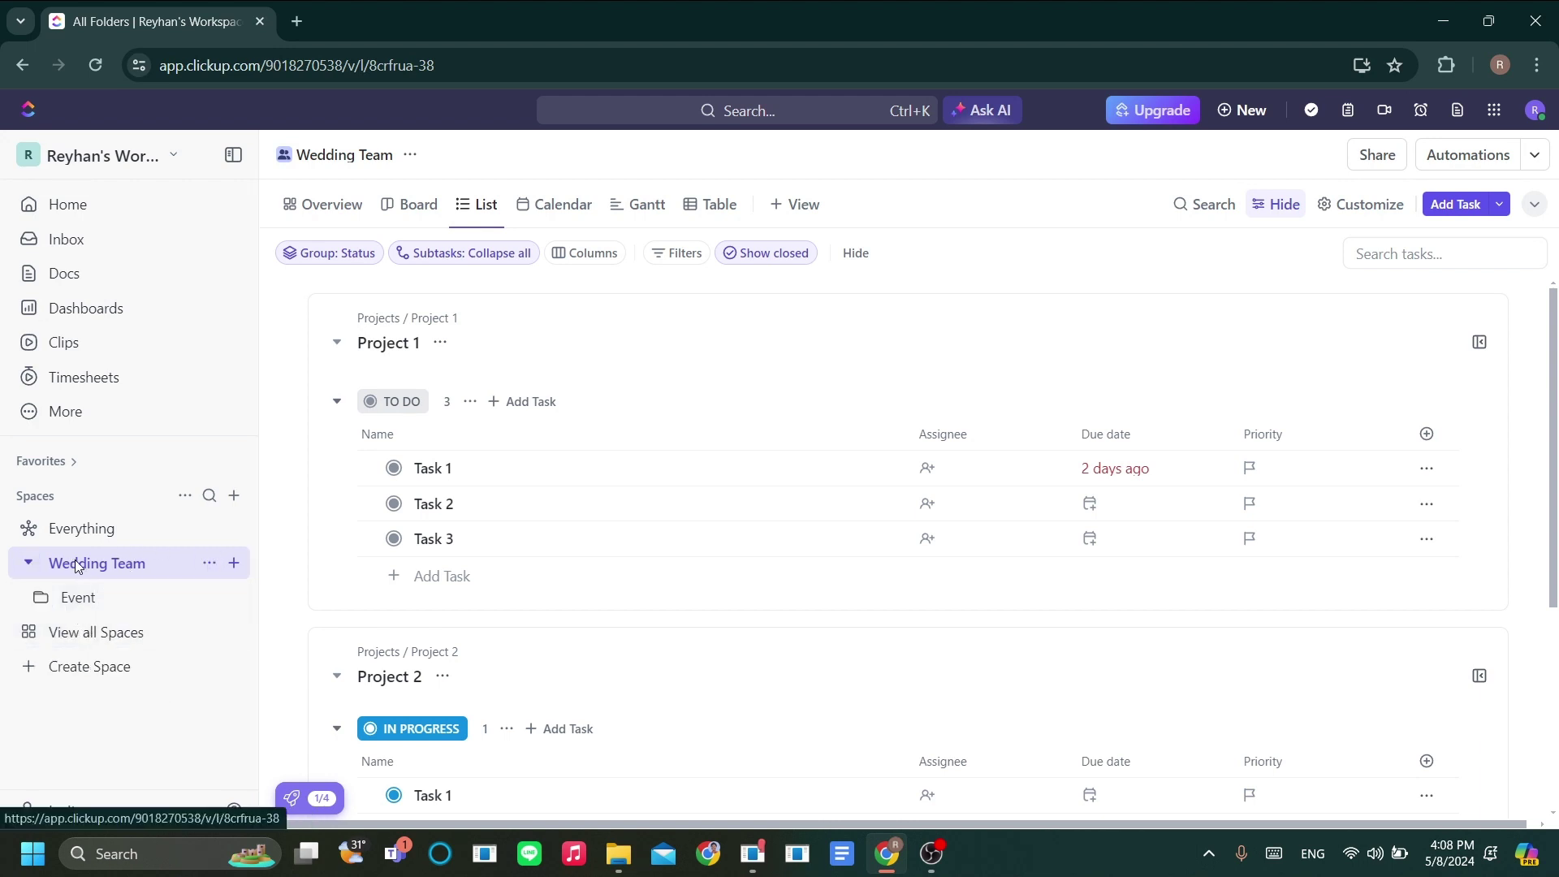
Step: Create a new folder named 'Media' in the Wedding Team space
{"action": "left_click", "coordinate": [233, 565]}
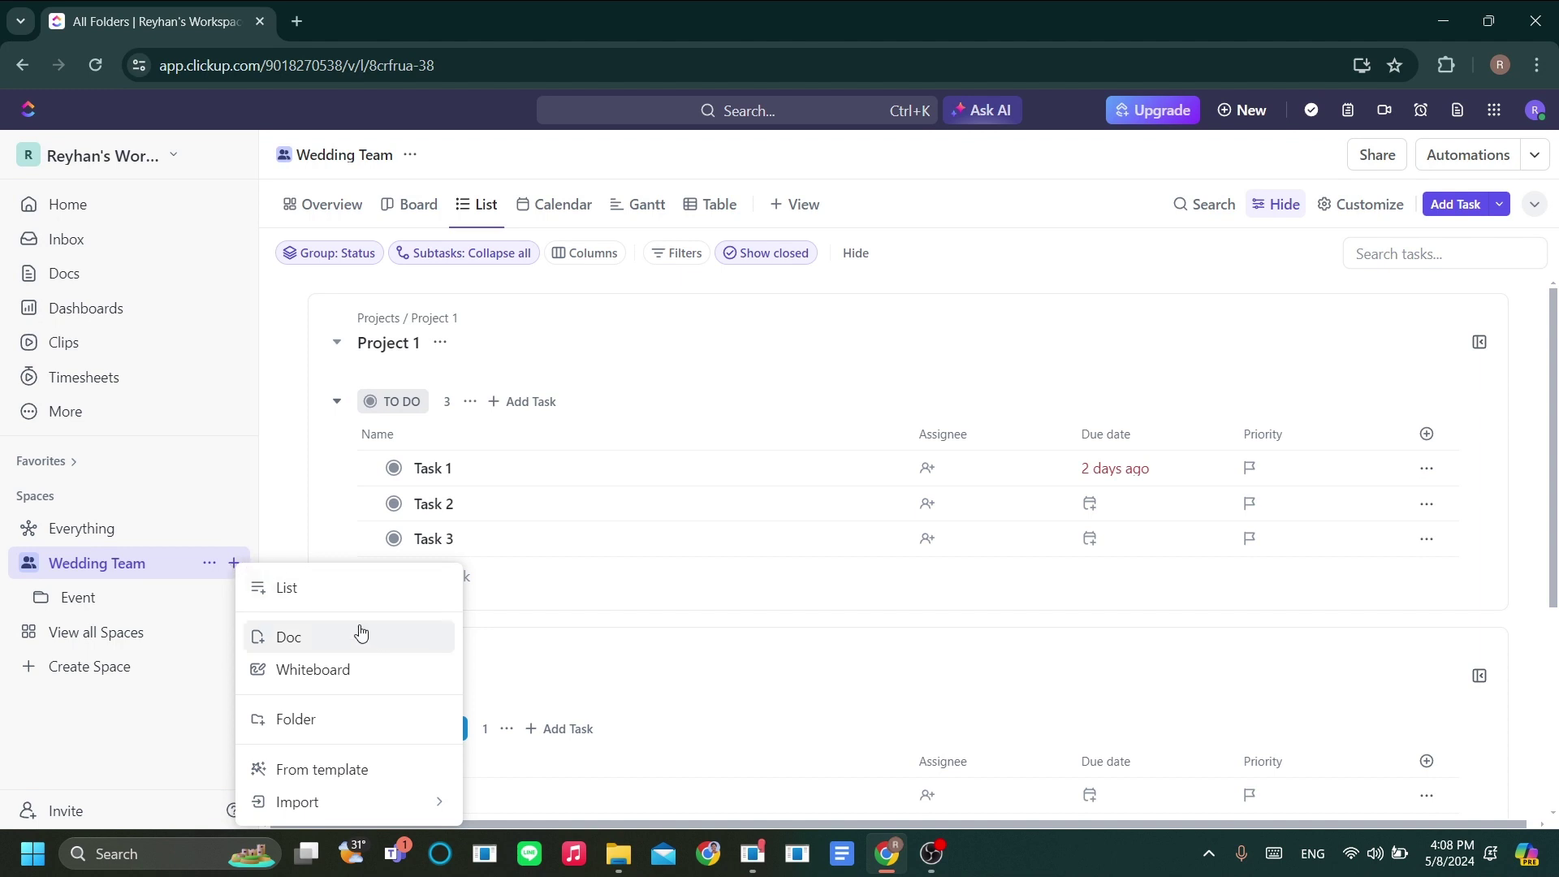
{"action": "left_click", "coordinate": [363, 729]}
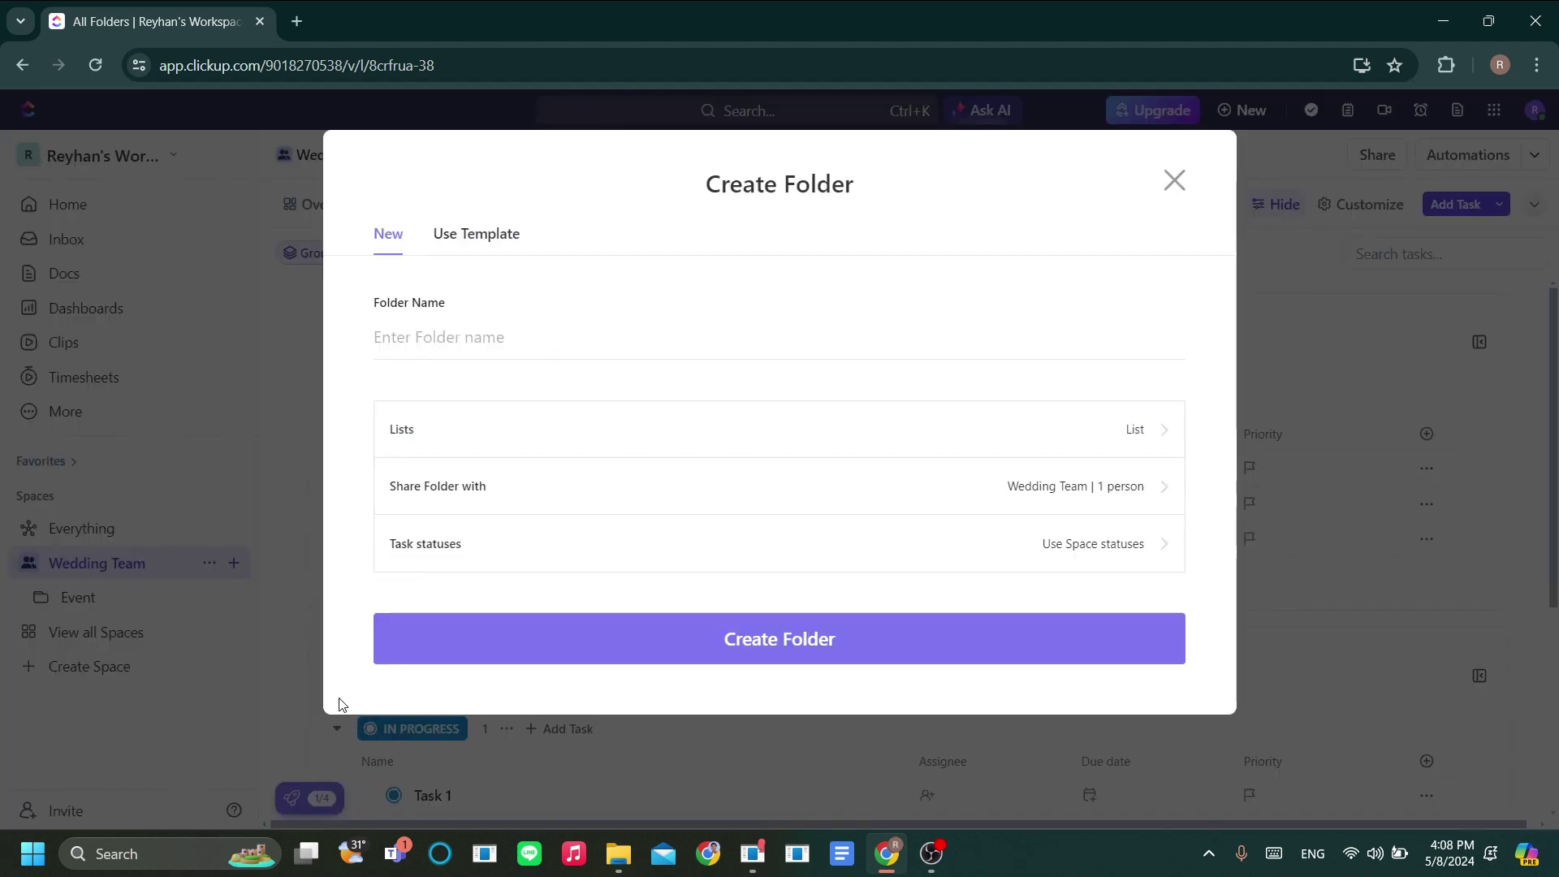
{"action": "type", "text": "Media"}
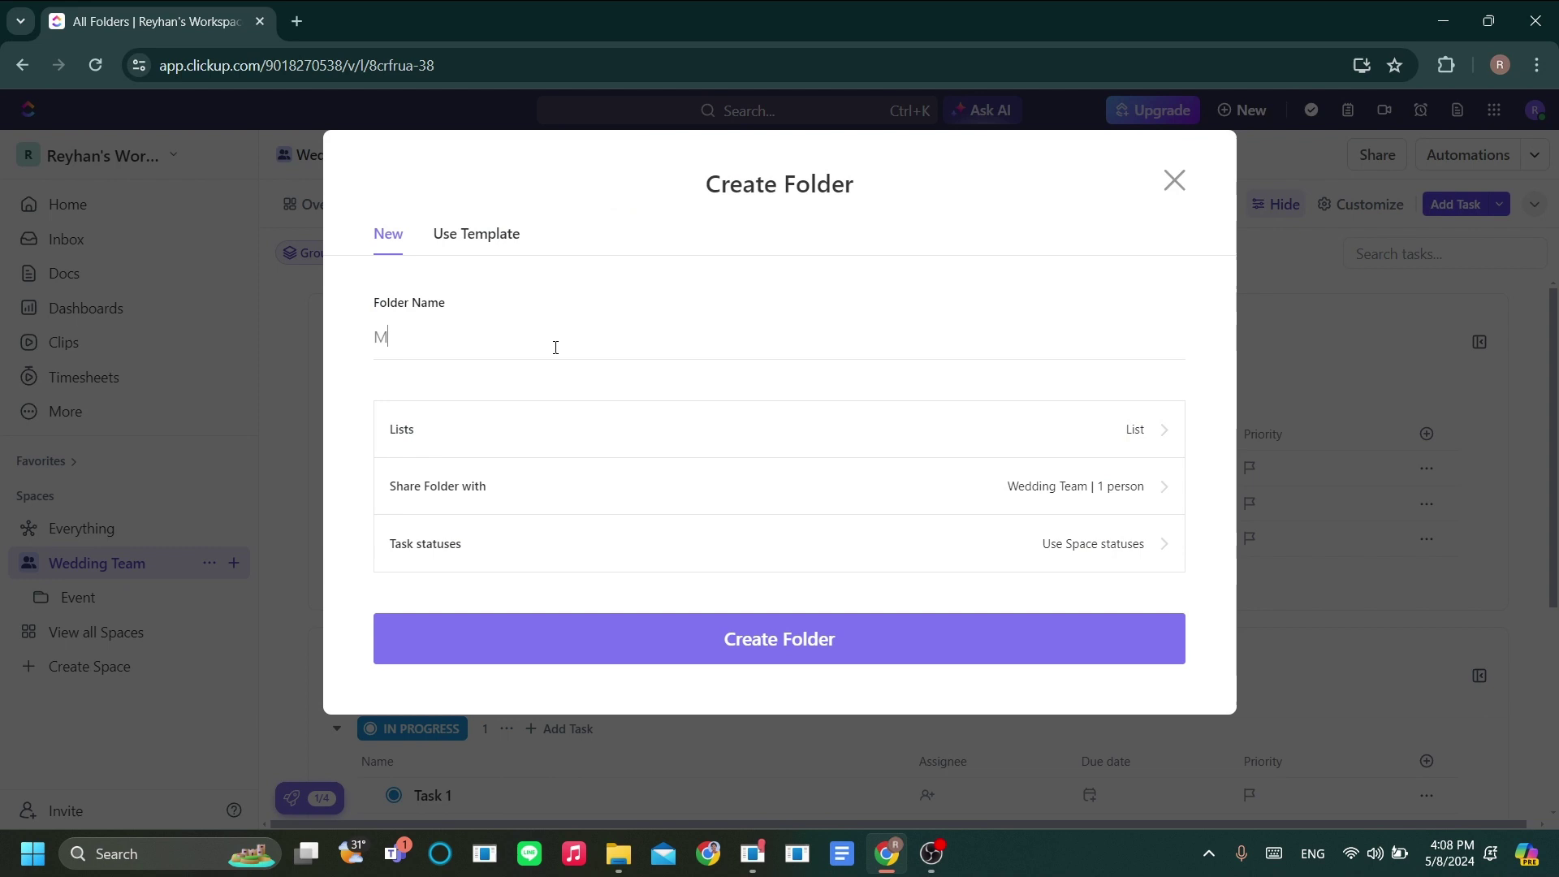
{"action": "left_click", "coordinate": [773, 657]}
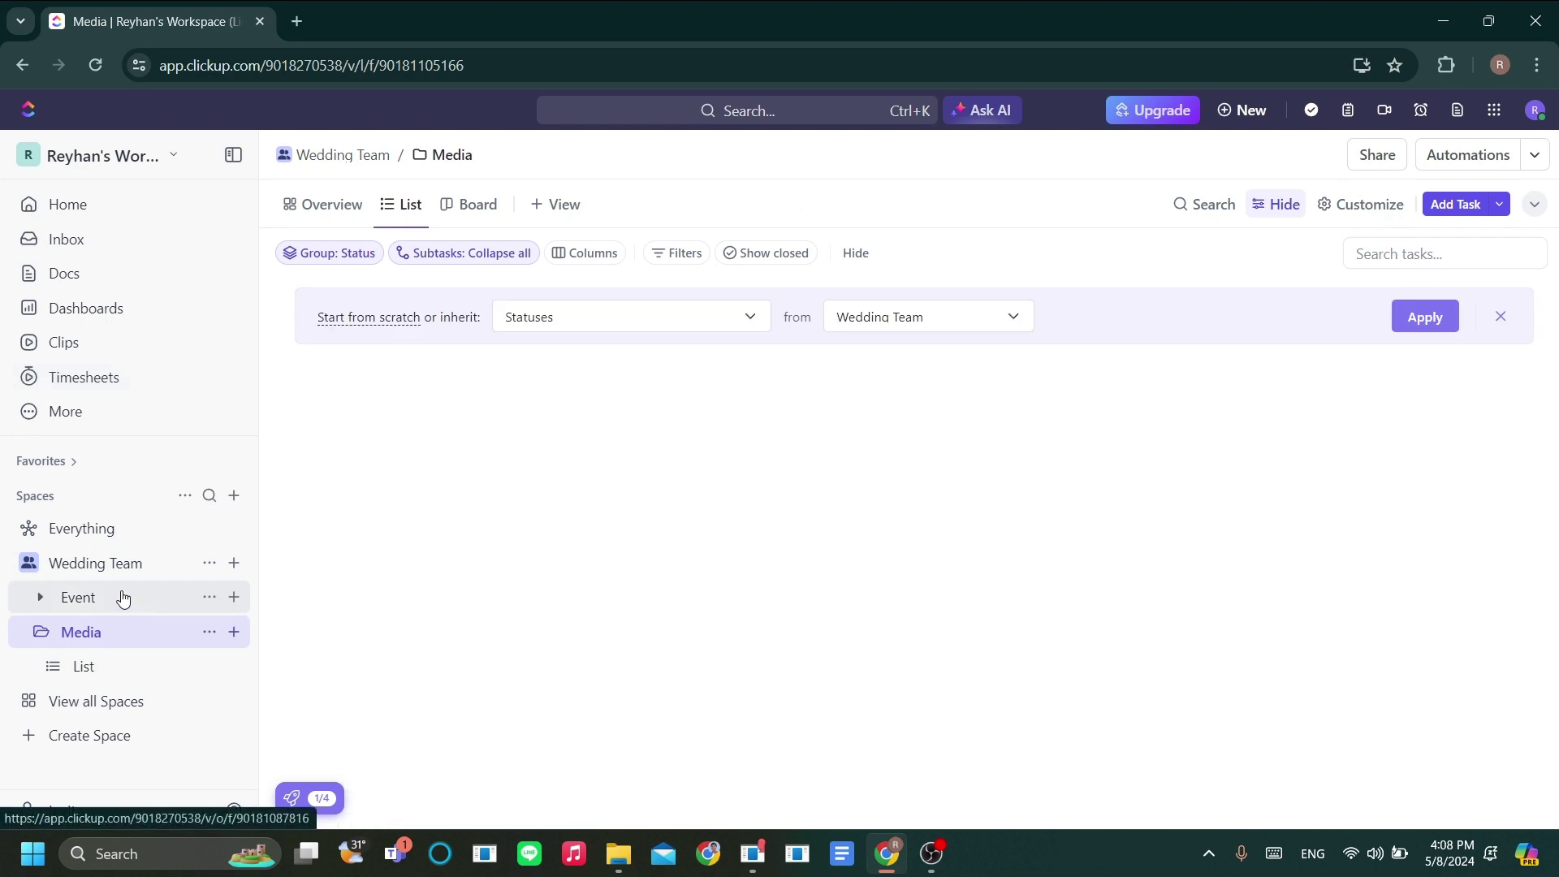
Step: Expand the Event folder and browse its overview, Project 1 and Project 2 lists
{"action": "left_click", "coordinate": [104, 597]}
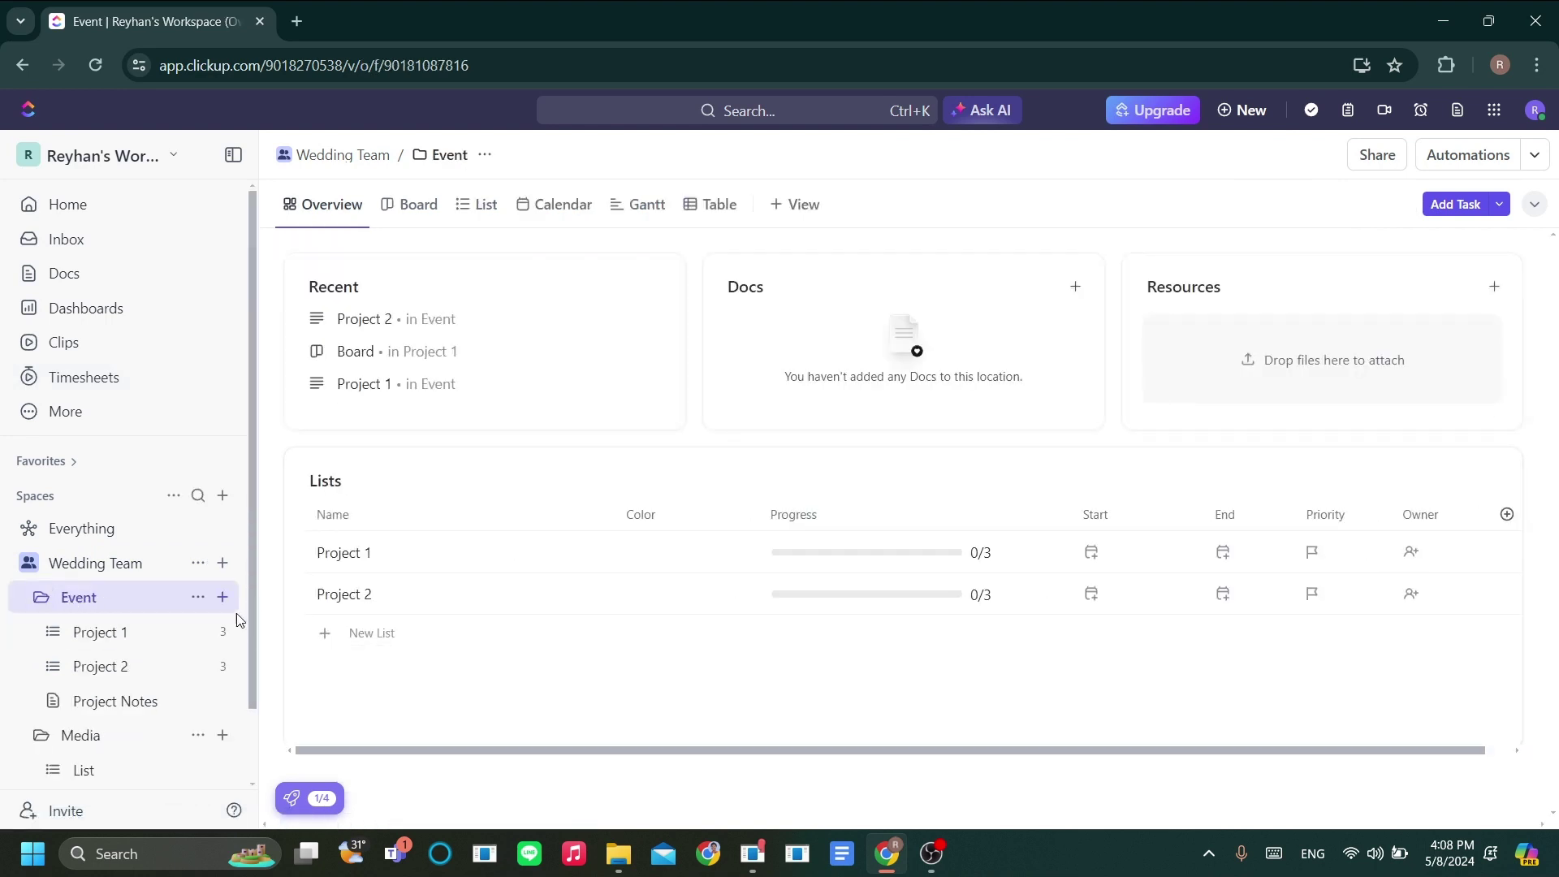
{"action": "left_click", "coordinate": [128, 634]}
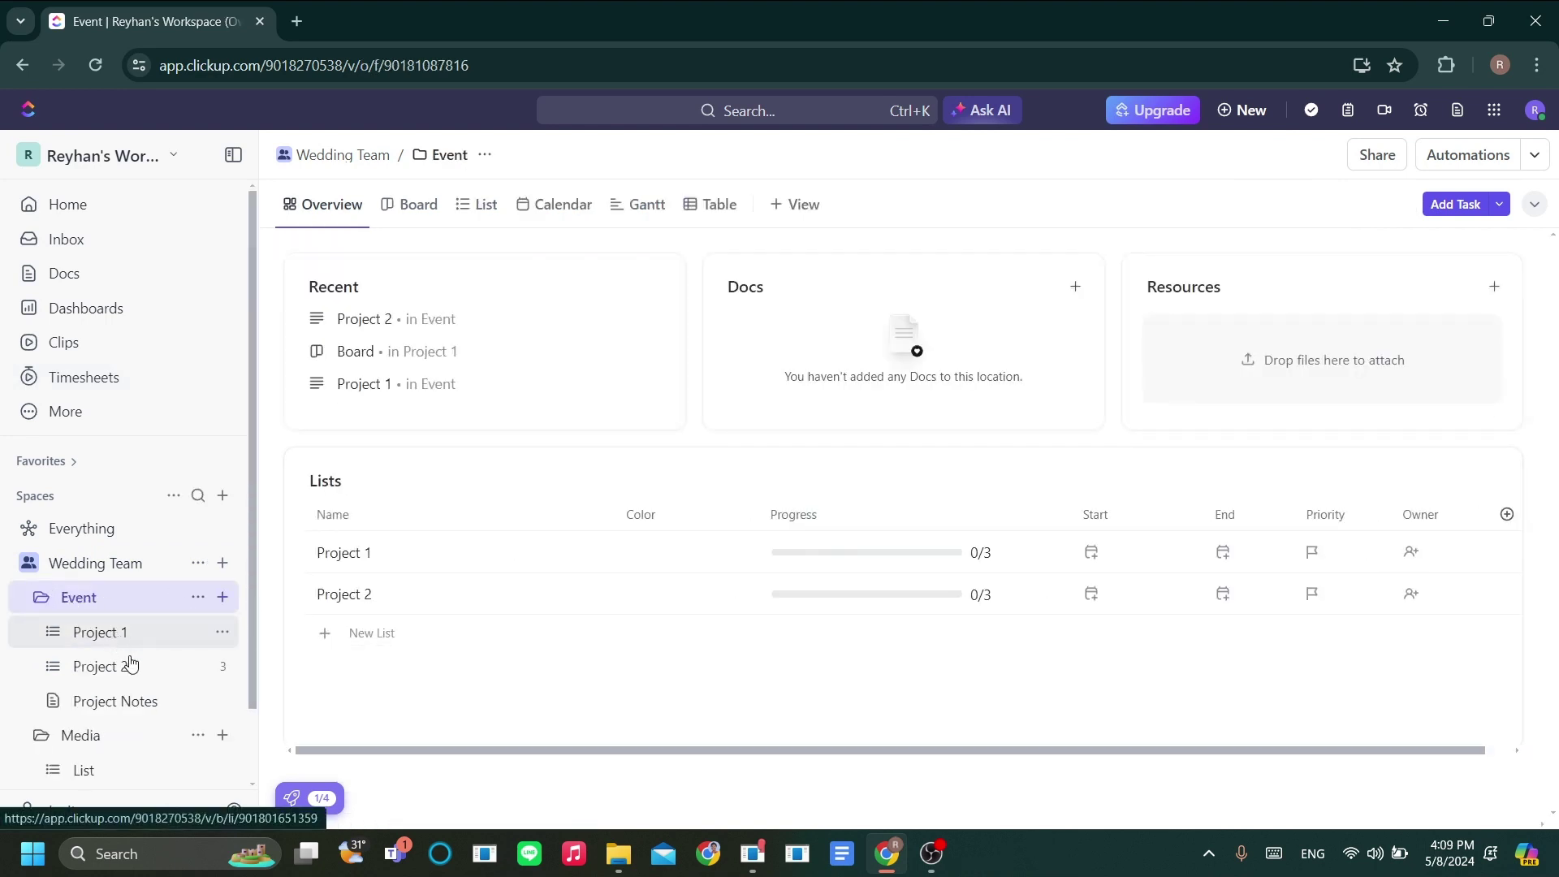
{"action": "left_click", "coordinate": [128, 671]}
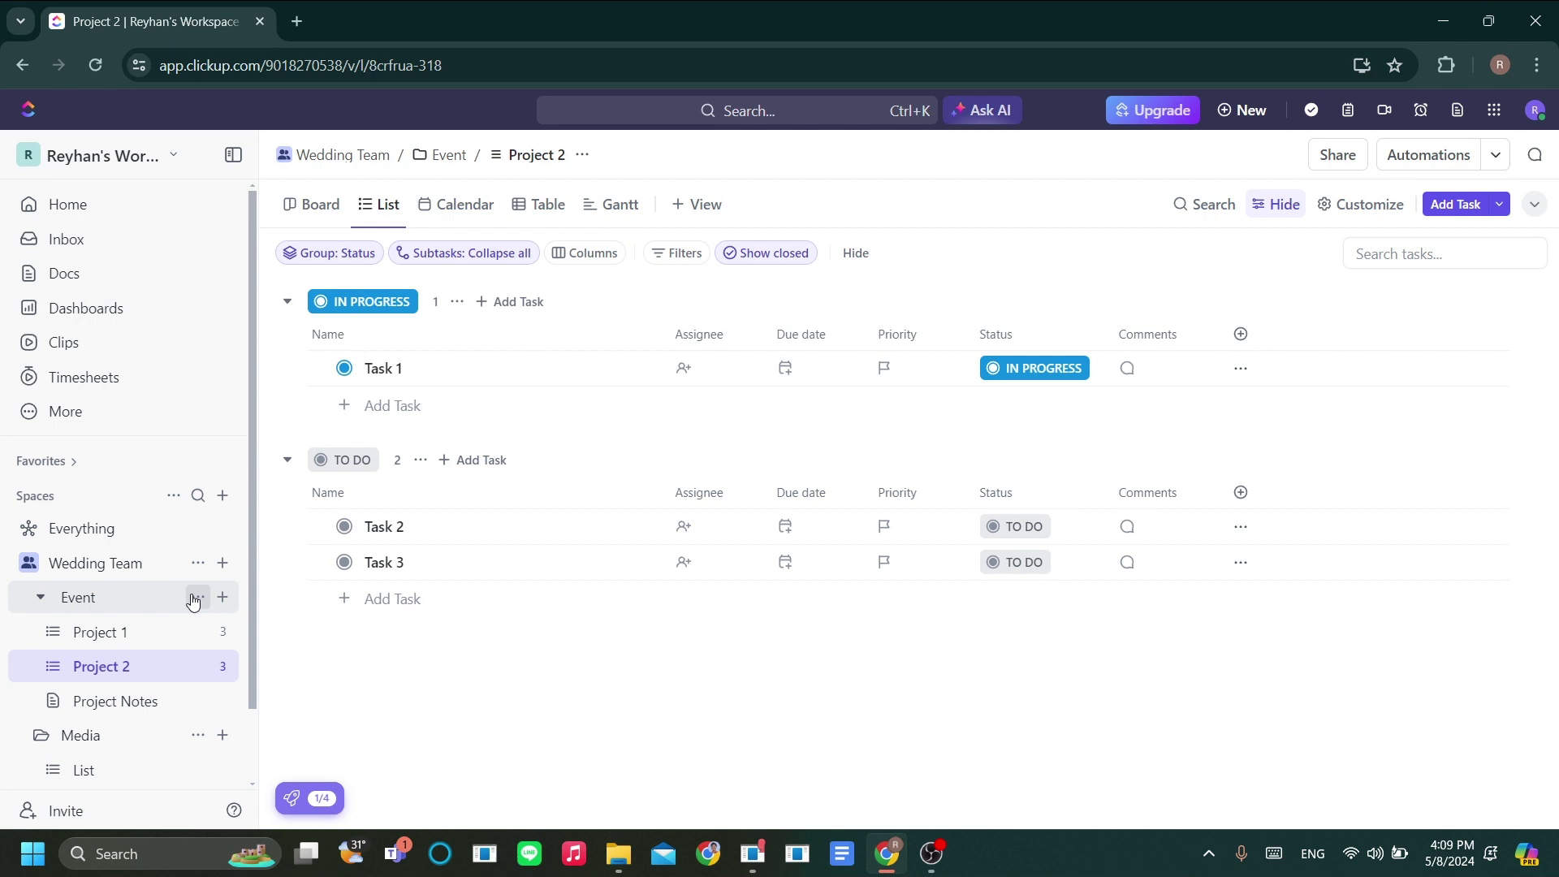
{"action": "left_click", "coordinate": [231, 599]}
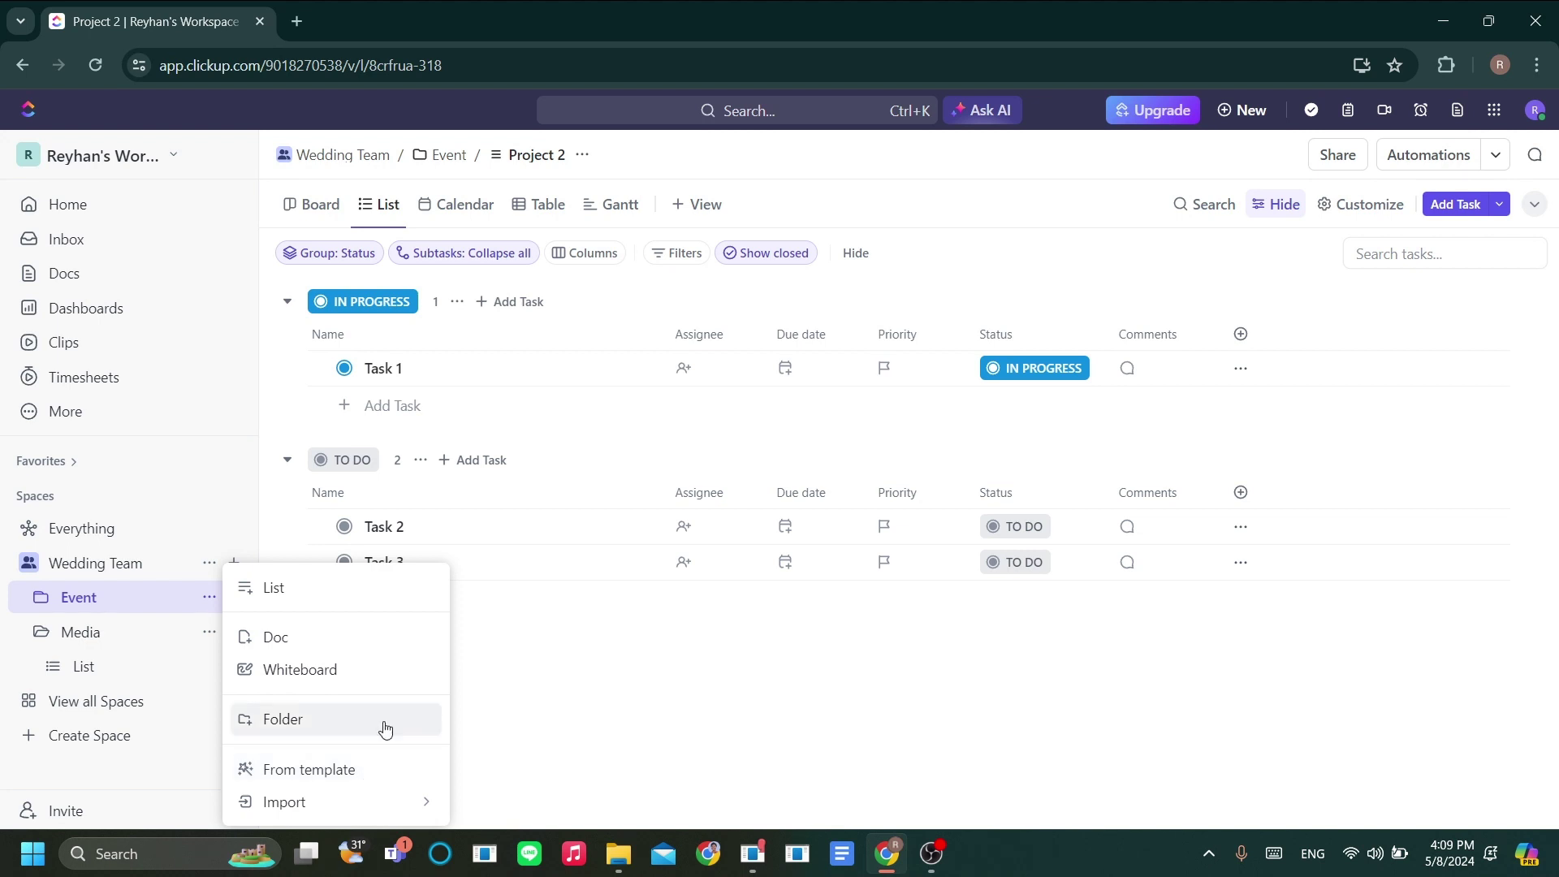
{"action": "left_click", "coordinate": [50, 605]}
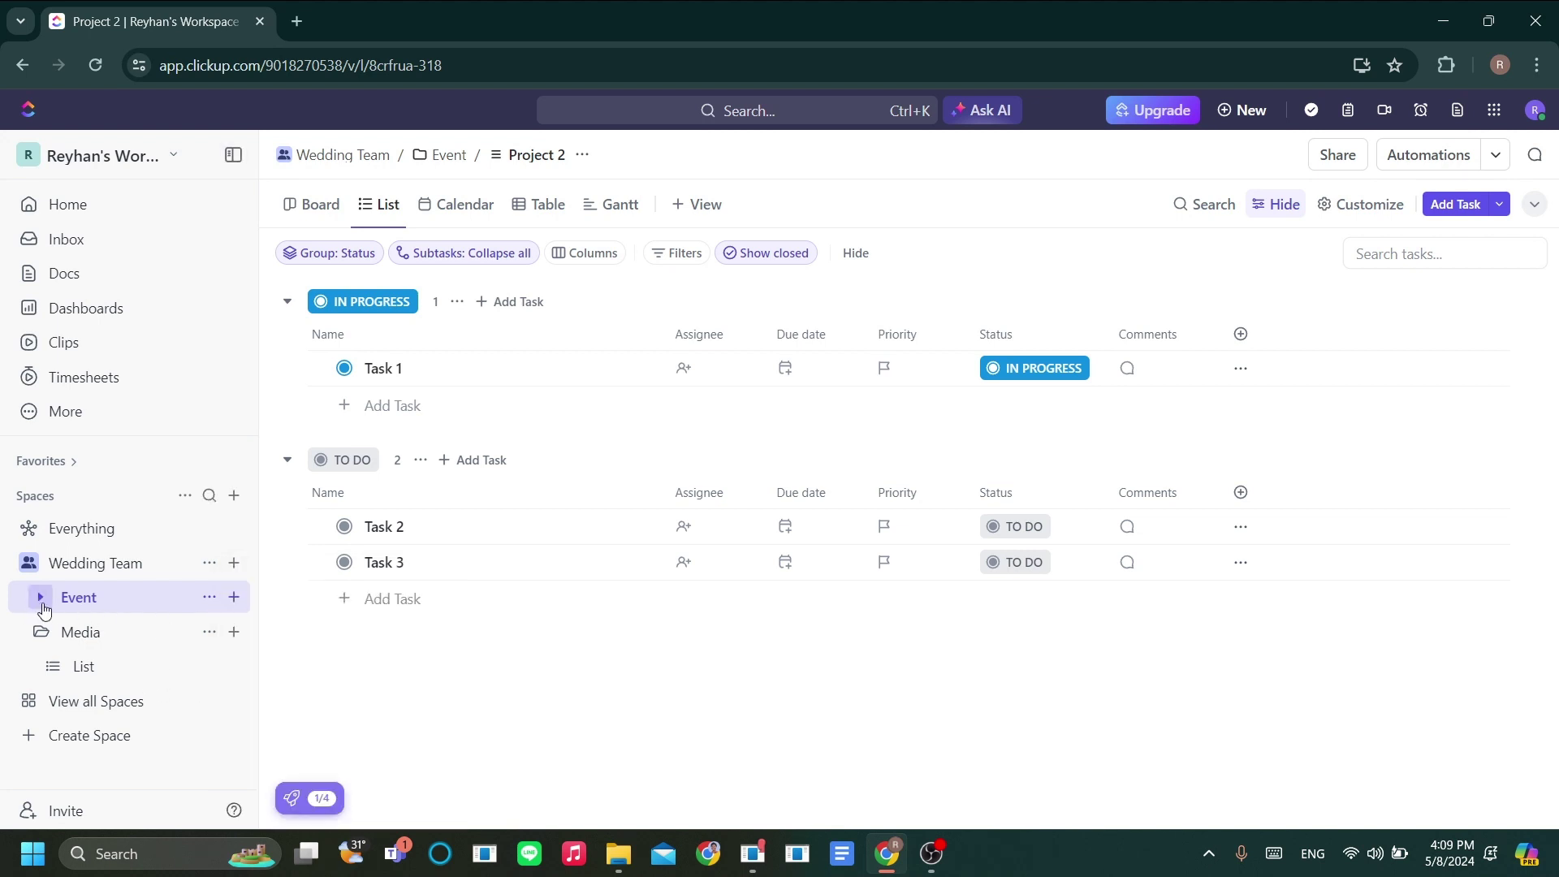
{"action": "left_click", "coordinate": [41, 598]}
{"action": "left_click", "coordinate": [120, 646]}
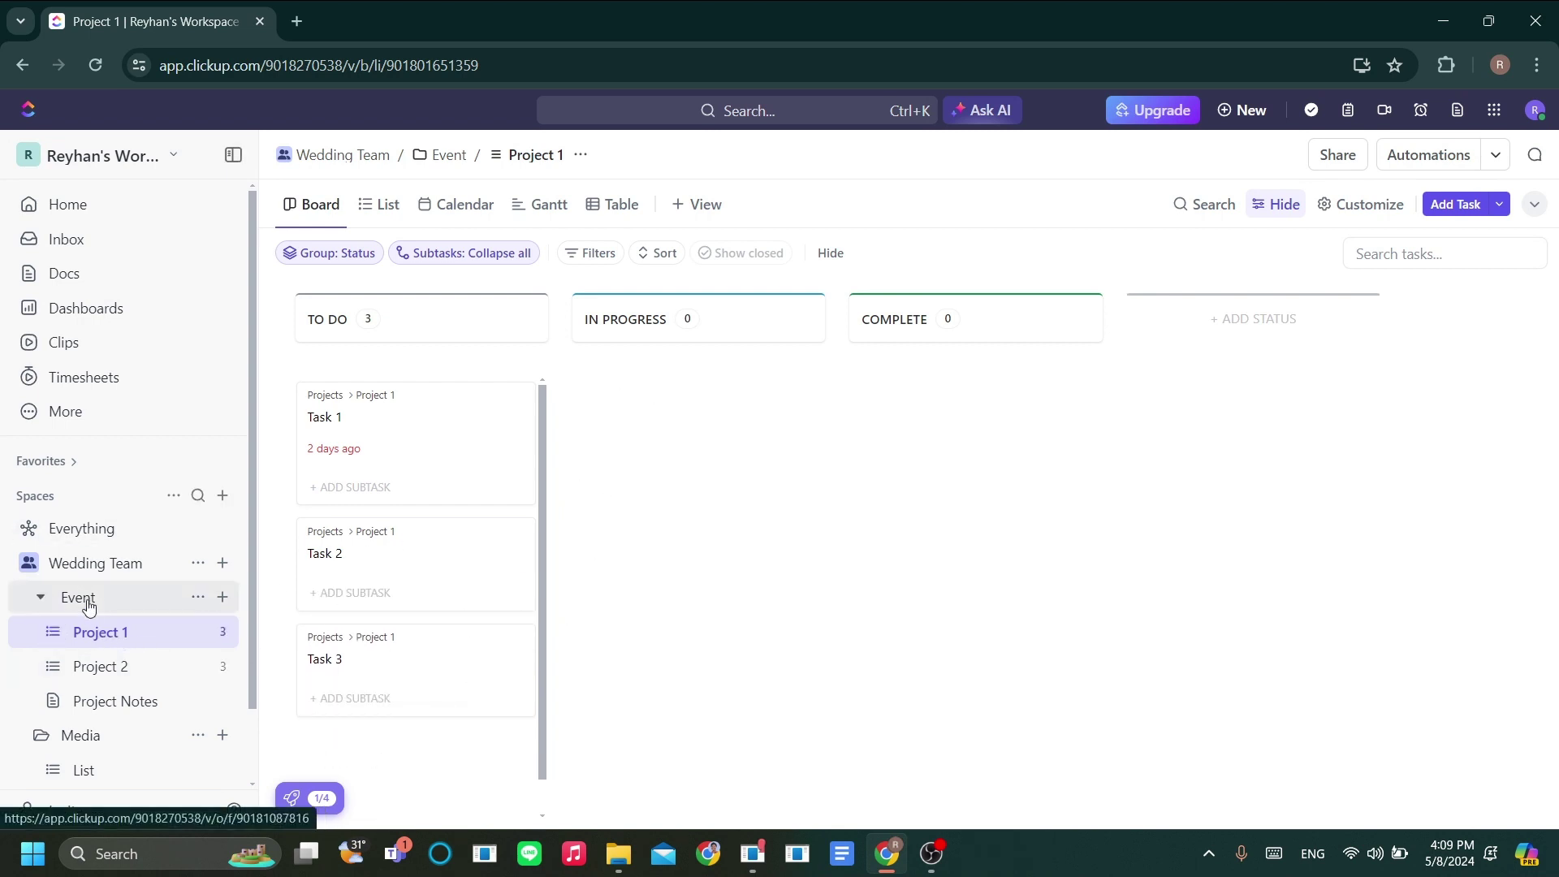
{"action": "left_click", "coordinate": [124, 673]}
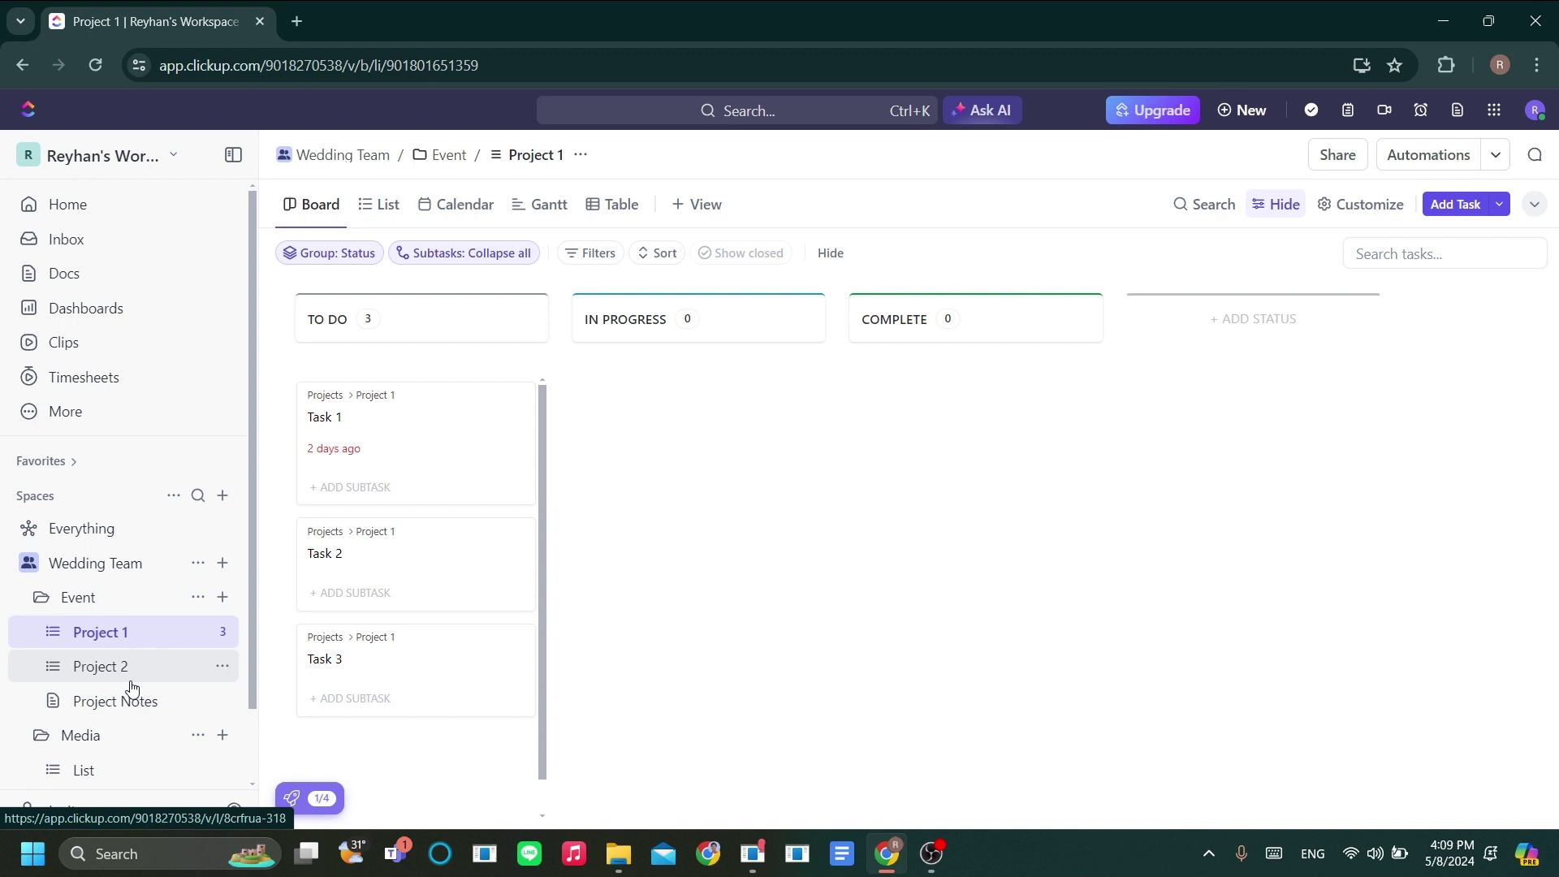
{"action": "left_click", "coordinate": [134, 644]}
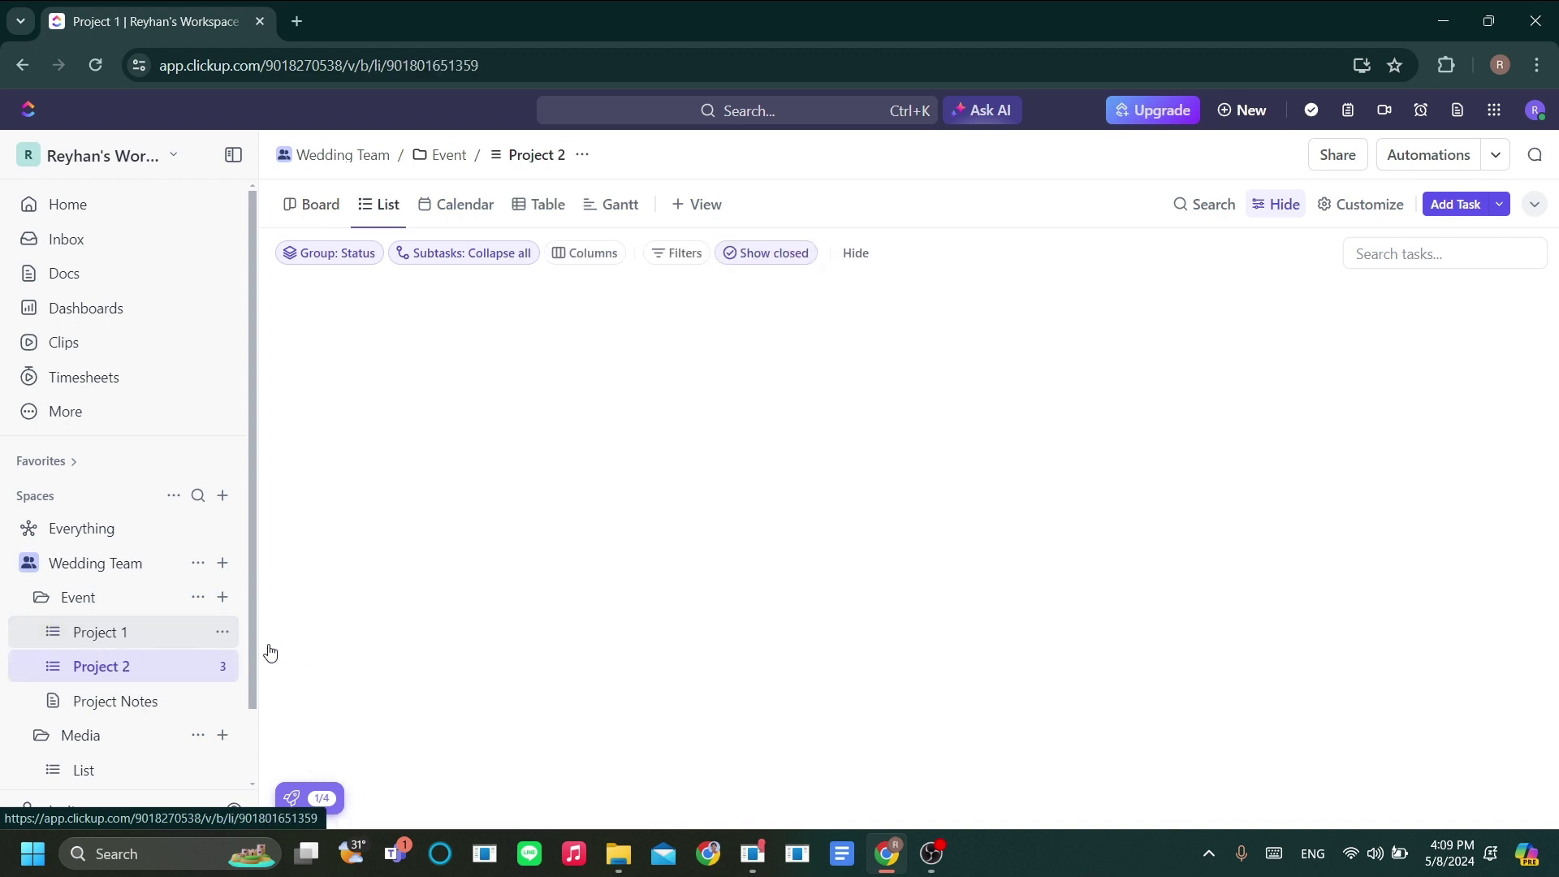
Step: Rename the Project 1 list to 'Pre-event'
{"action": "left_click", "coordinate": [221, 631]}
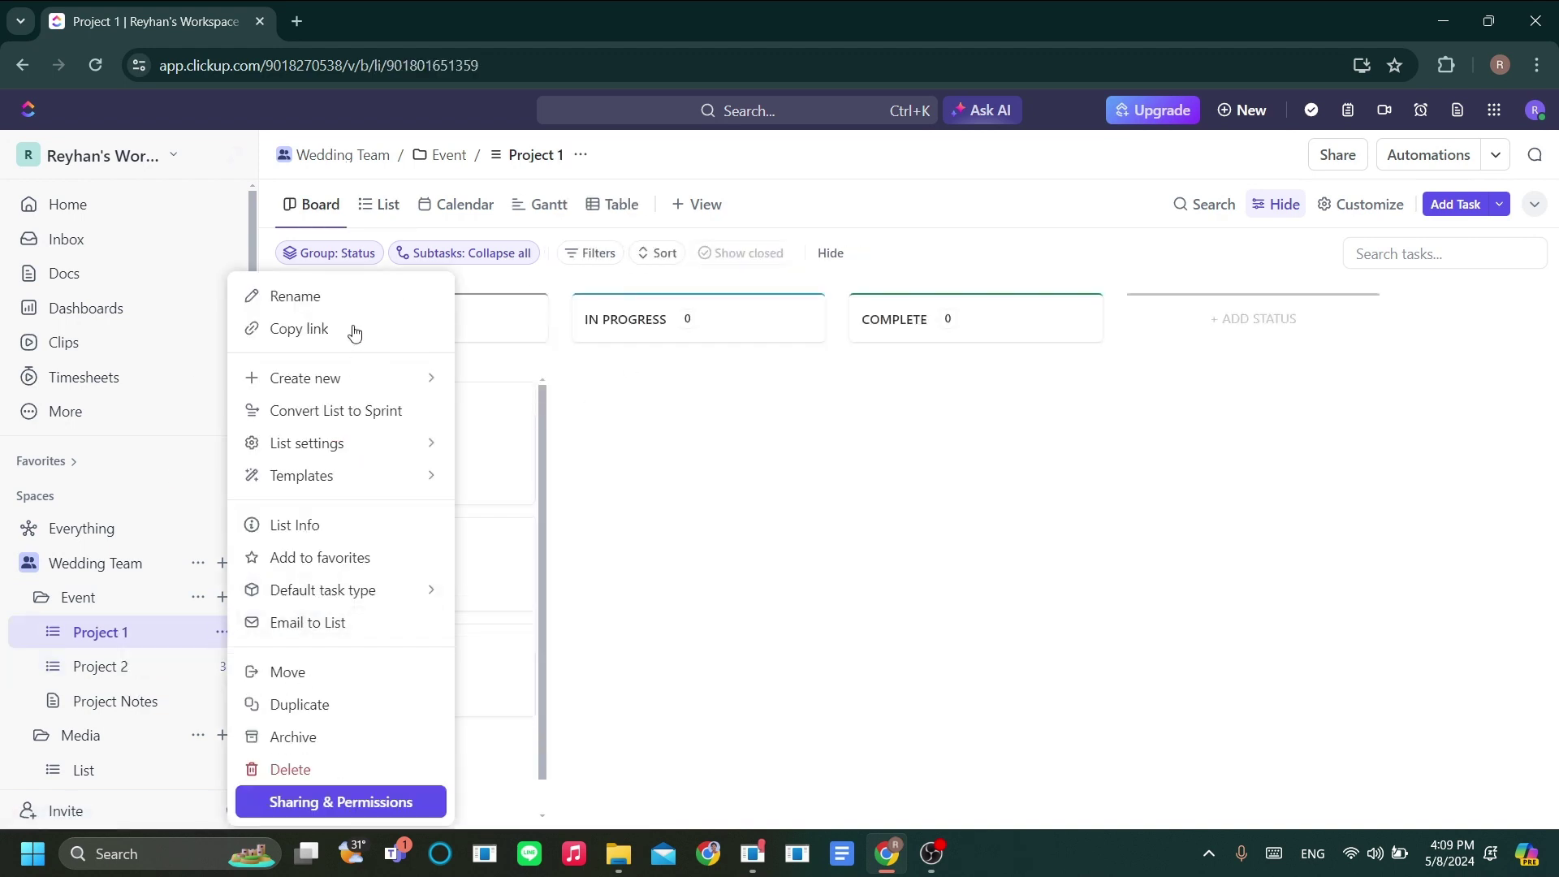
{"action": "left_click", "coordinate": [347, 297]}
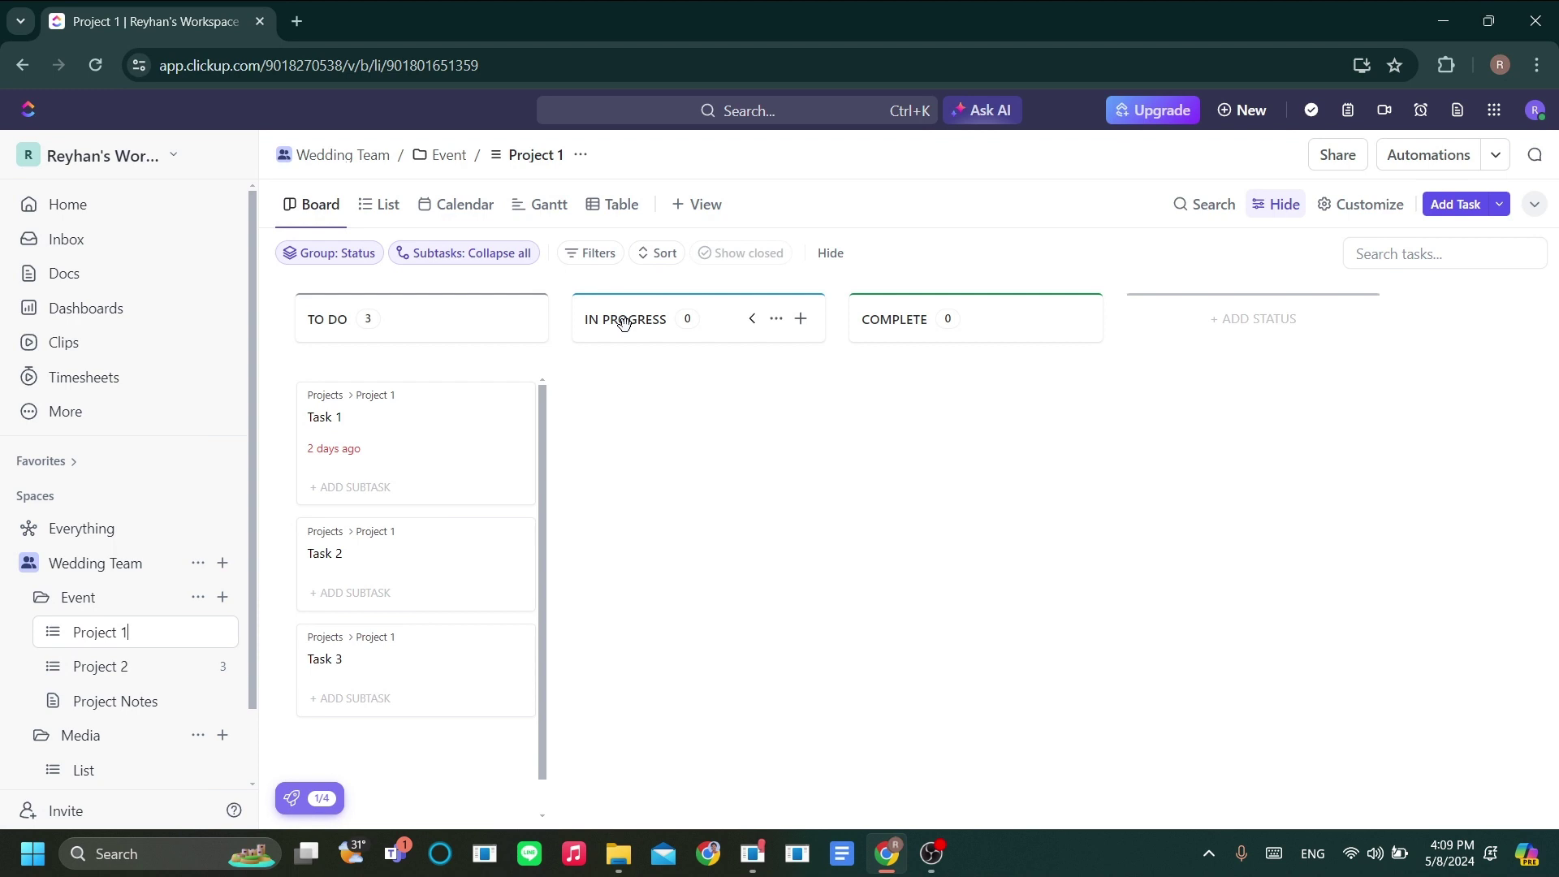
{"action": "type", "text": "Pre-event"}
{"action": "key", "text": "Return"}
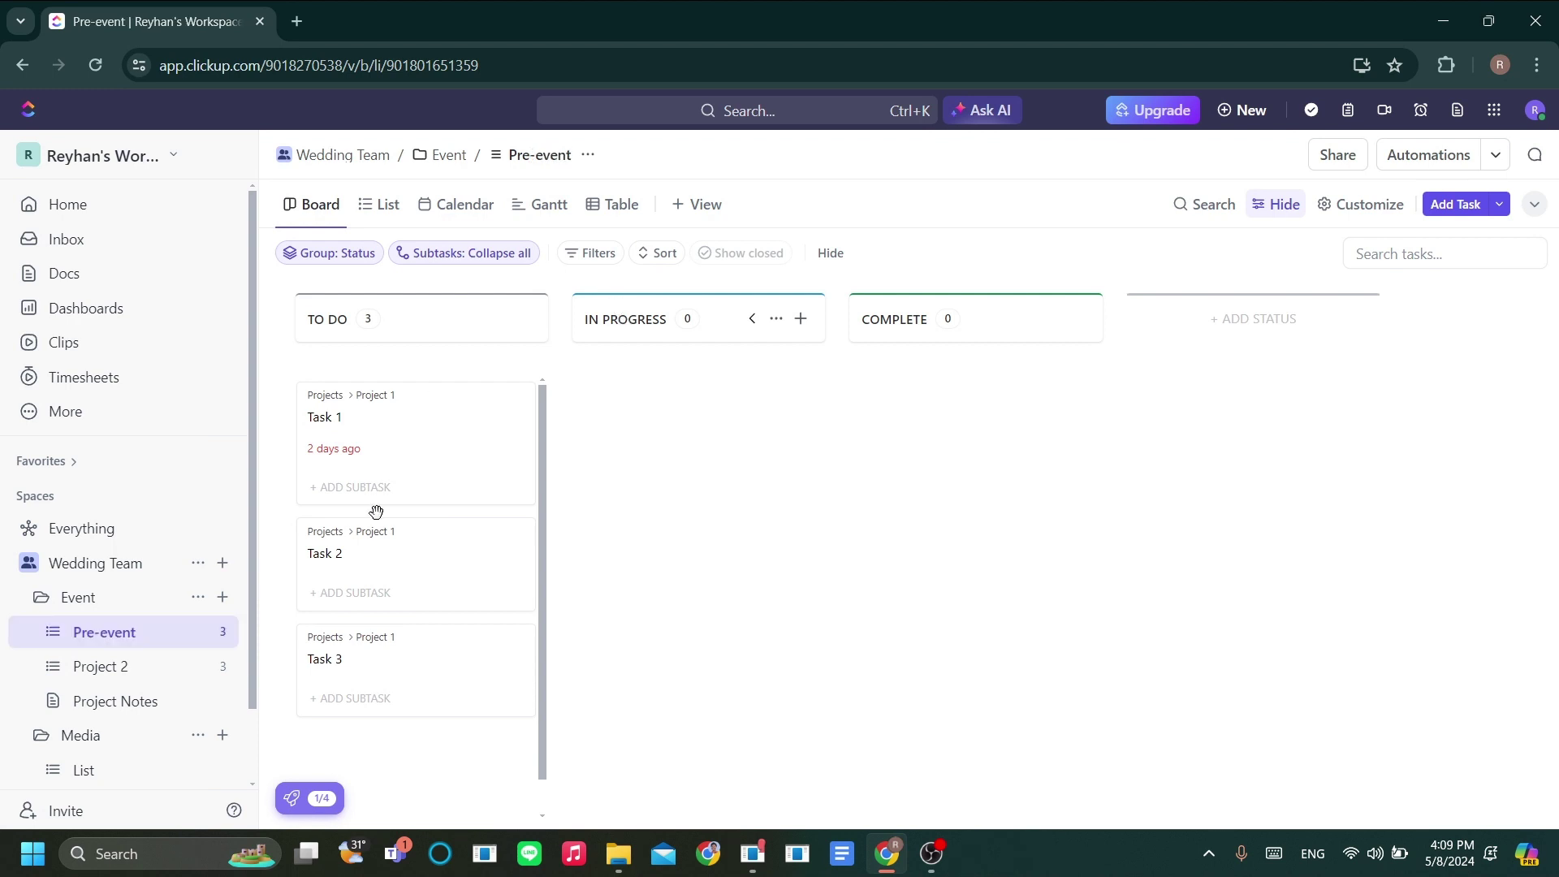
Step: Rename the Project 2 list to 'Event'
{"action": "left_click", "coordinate": [221, 667]}
{"action": "left_click", "coordinate": [305, 277]}
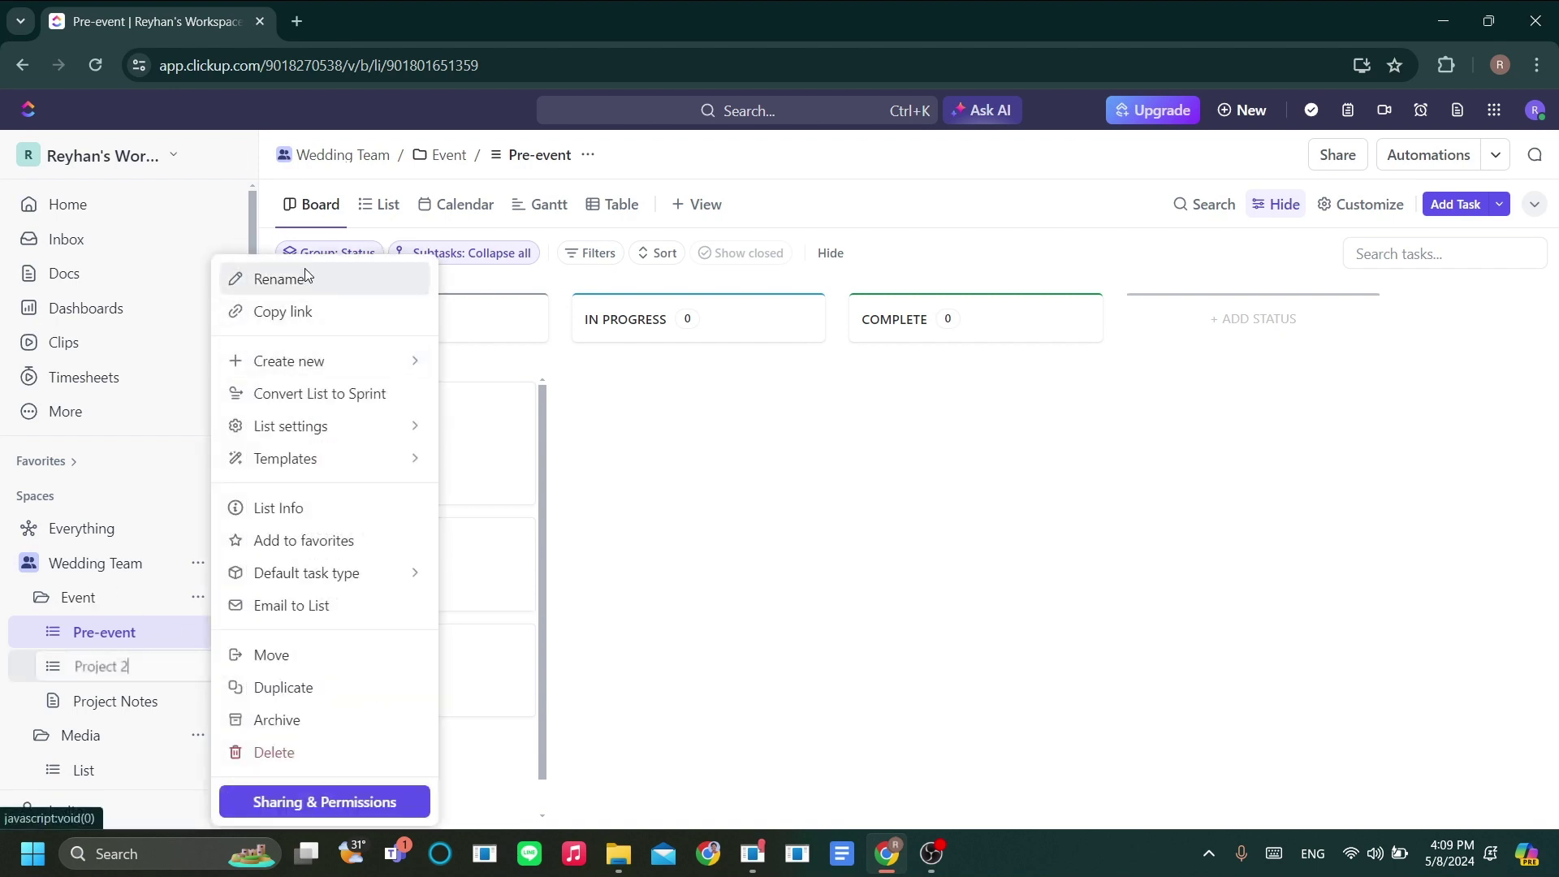
{"action": "key", "text": "ctrl+a"}
{"action": "key", "text": "BackSpace"}
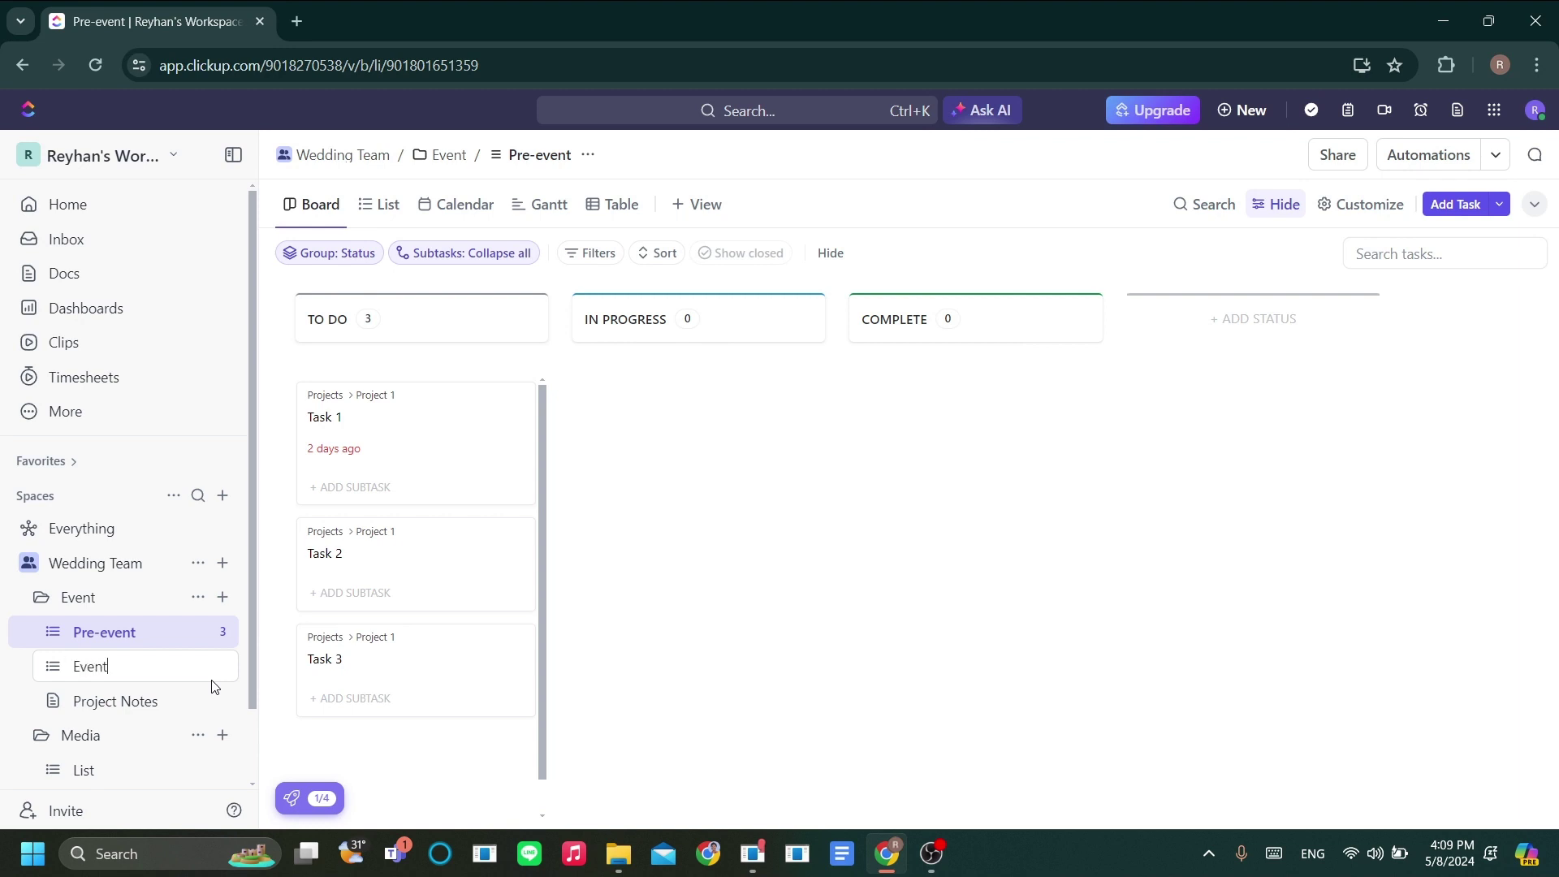
{"action": "key", "text": "Return"}
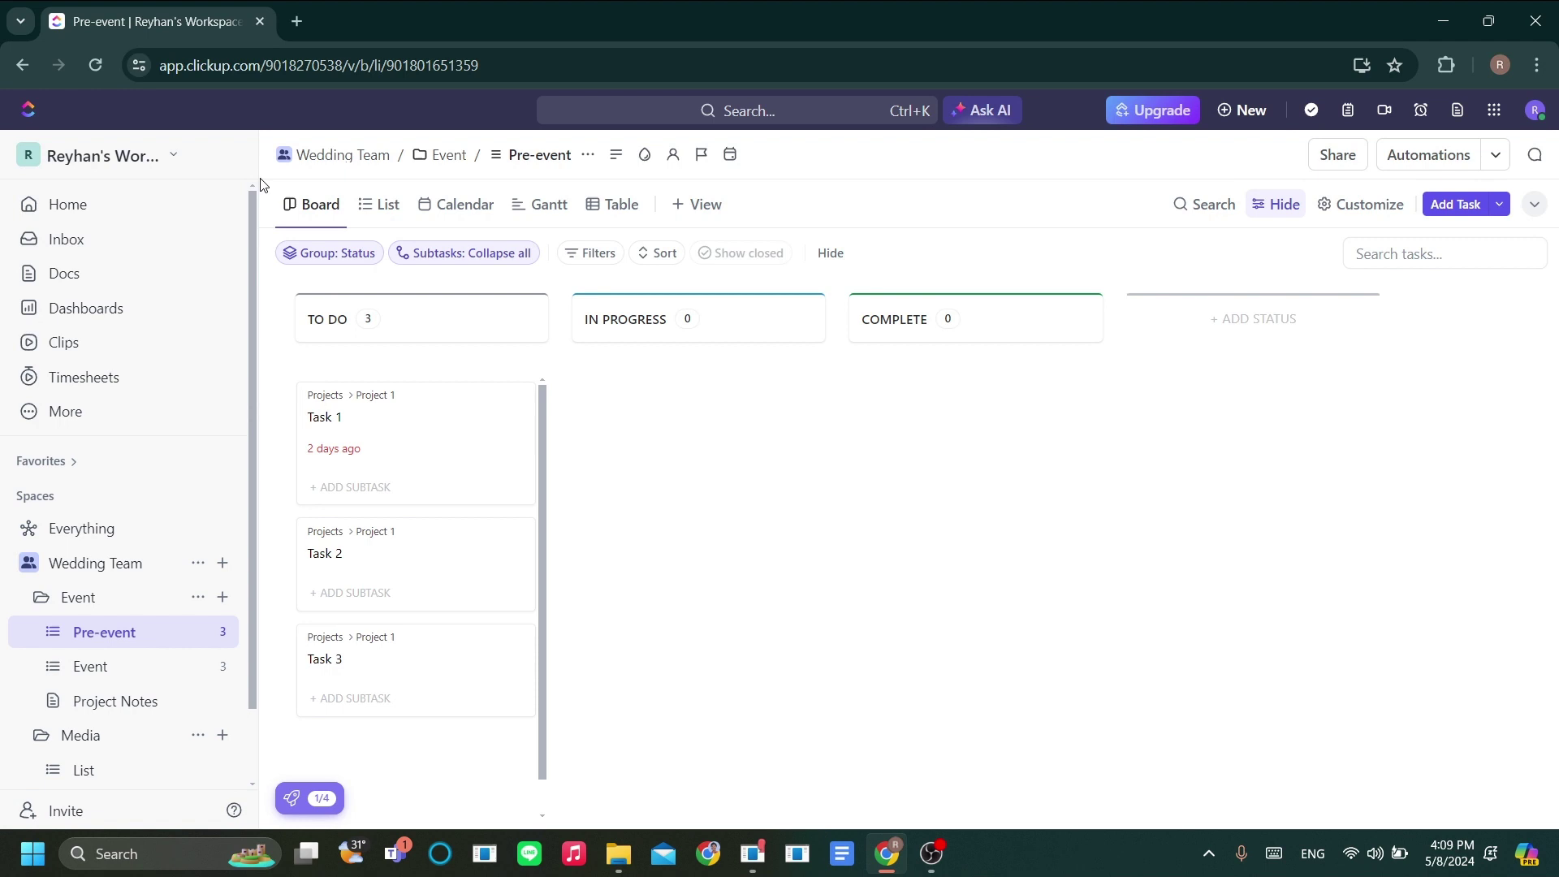
Step: Narrow the sidebar slightly and switch Pre-event from Board back to List view
{"action": "left_click_drag", "start_coordinate": [255, 175], "coordinate": [234, 175]}
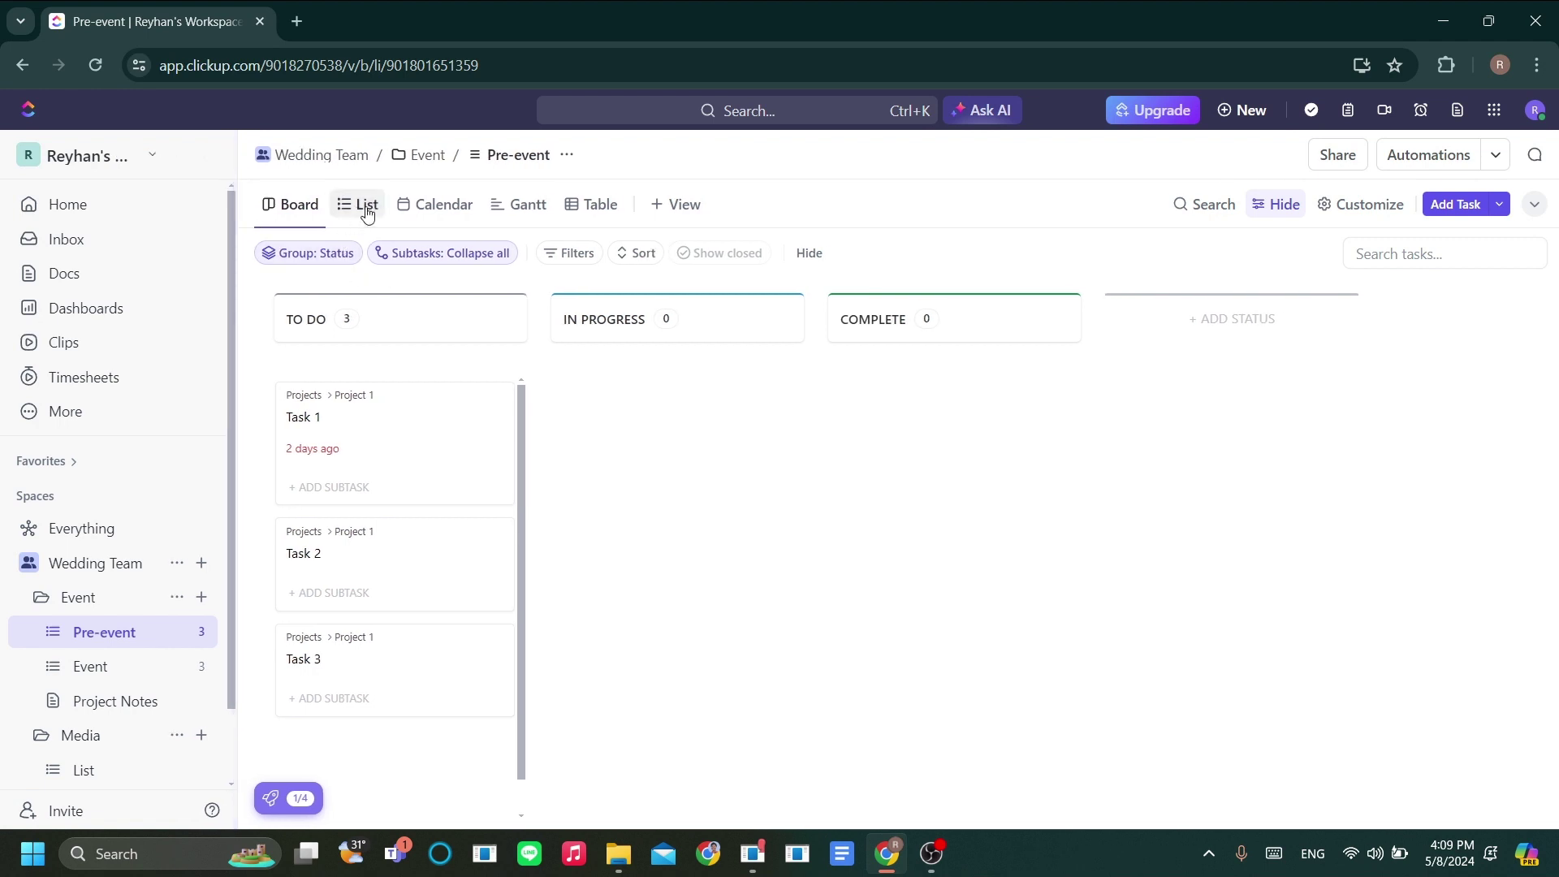
{"action": "left_click", "coordinate": [451, 206]}
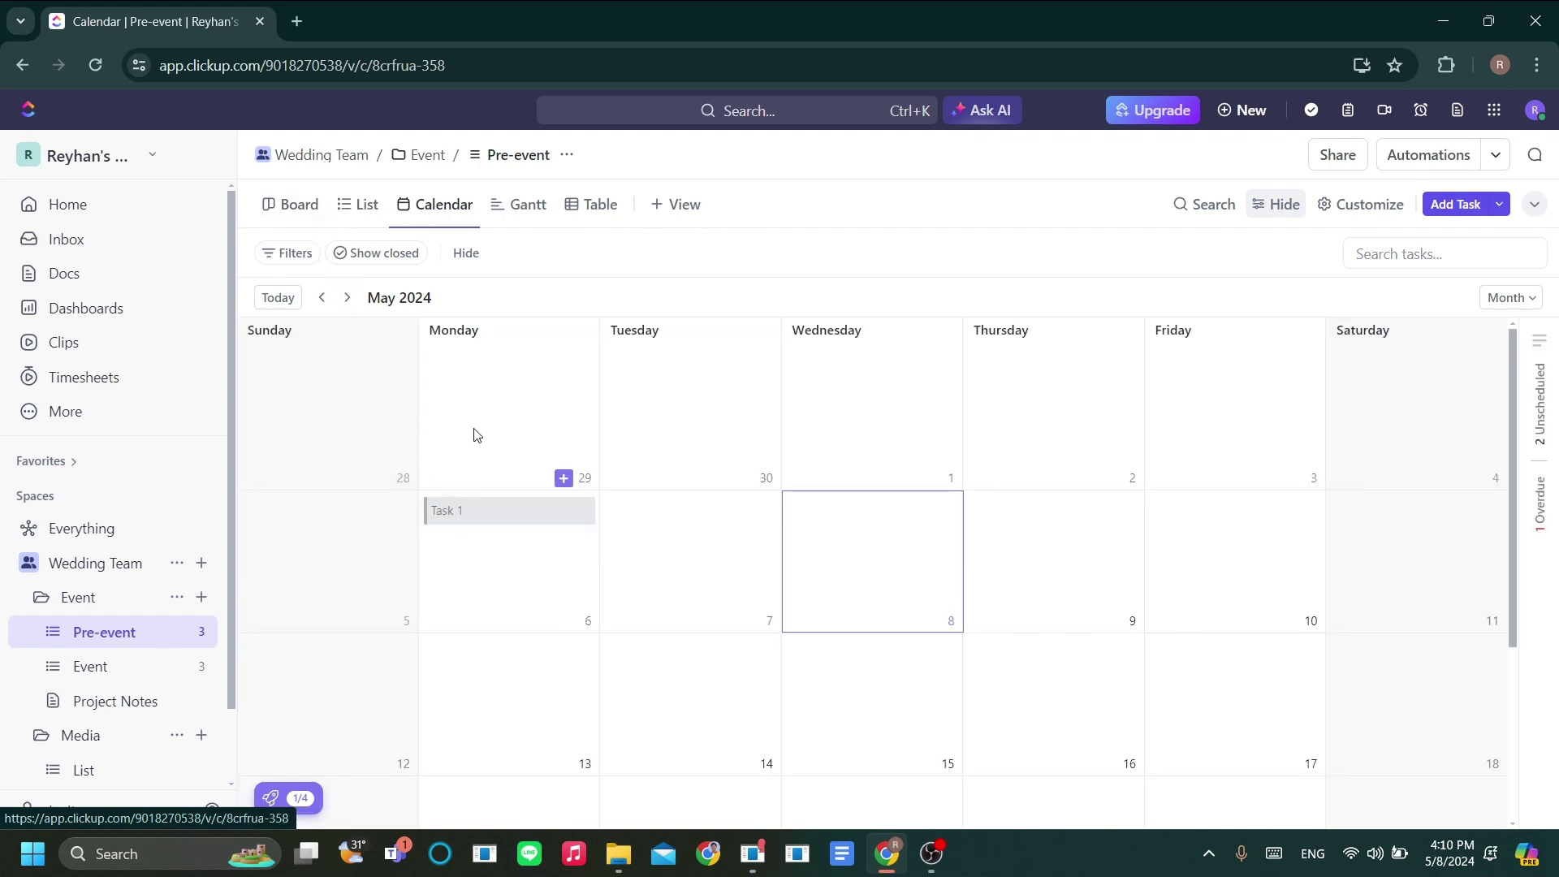
{"action": "left_click", "coordinate": [299, 207]}
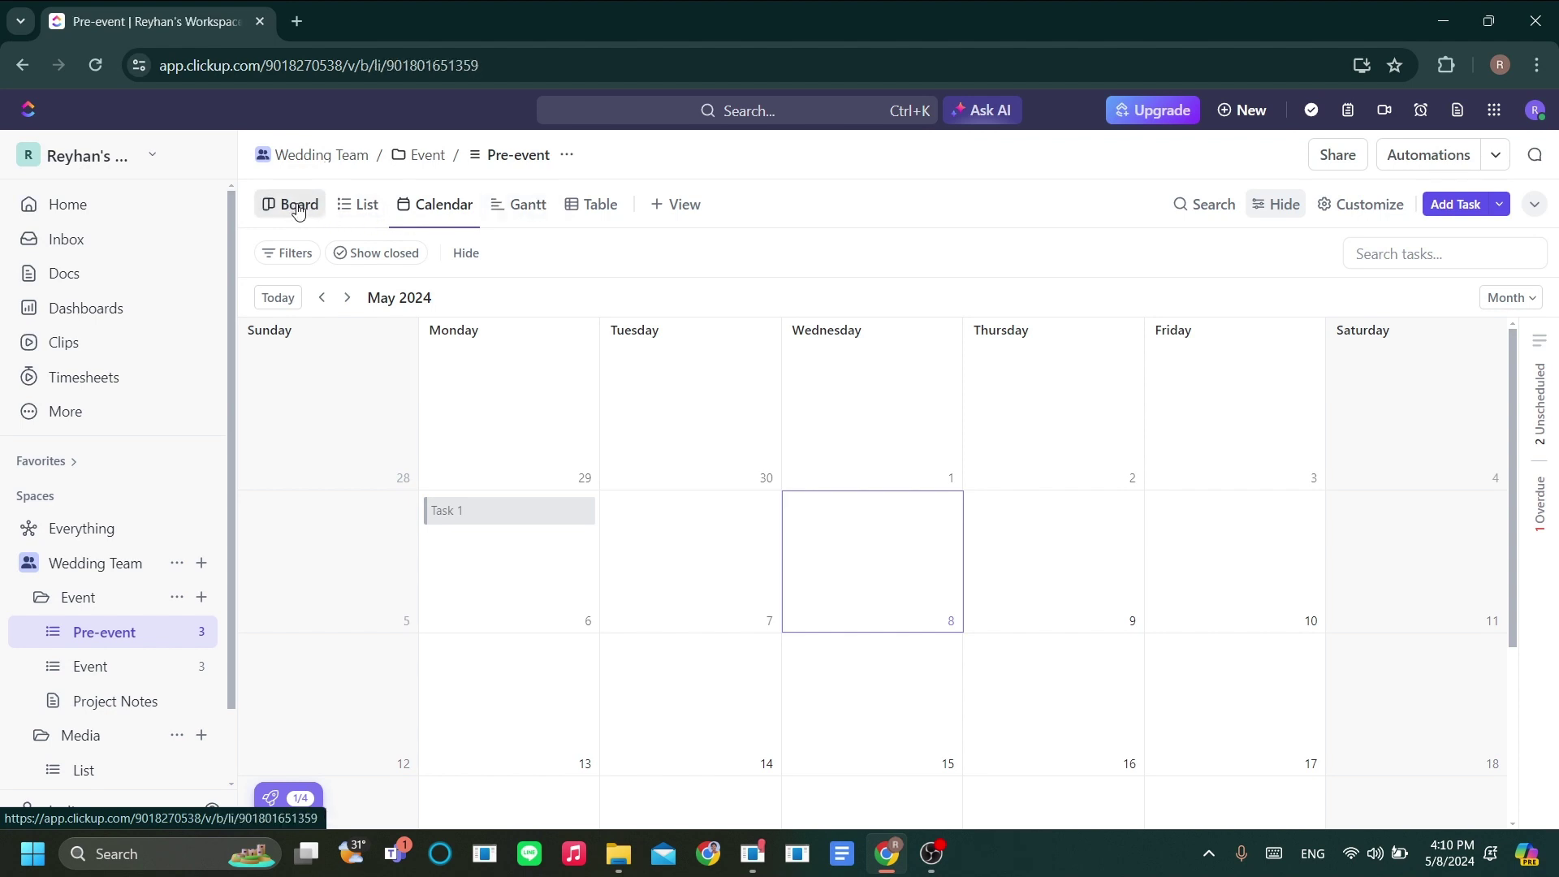
{"action": "left_click", "coordinate": [363, 207]}
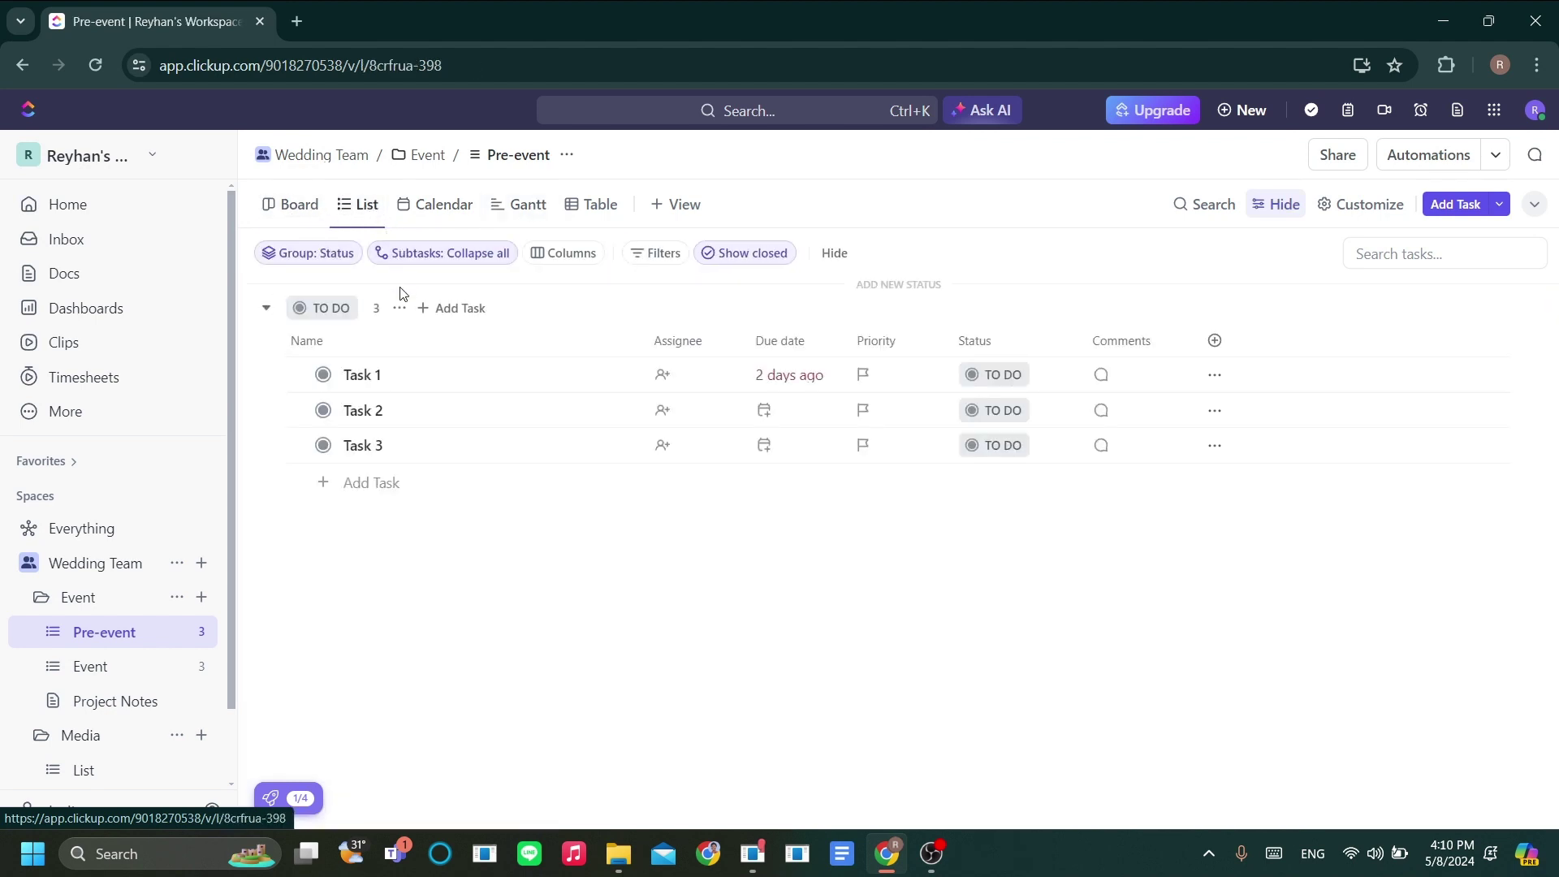
Step: Add a task named 'Coordinate venue with vendors' to the Pre-event list
{"action": "left_click", "coordinate": [367, 488]}
{"action": "type", "text": "M"}
{"action": "key", "text": "BackSpace"}
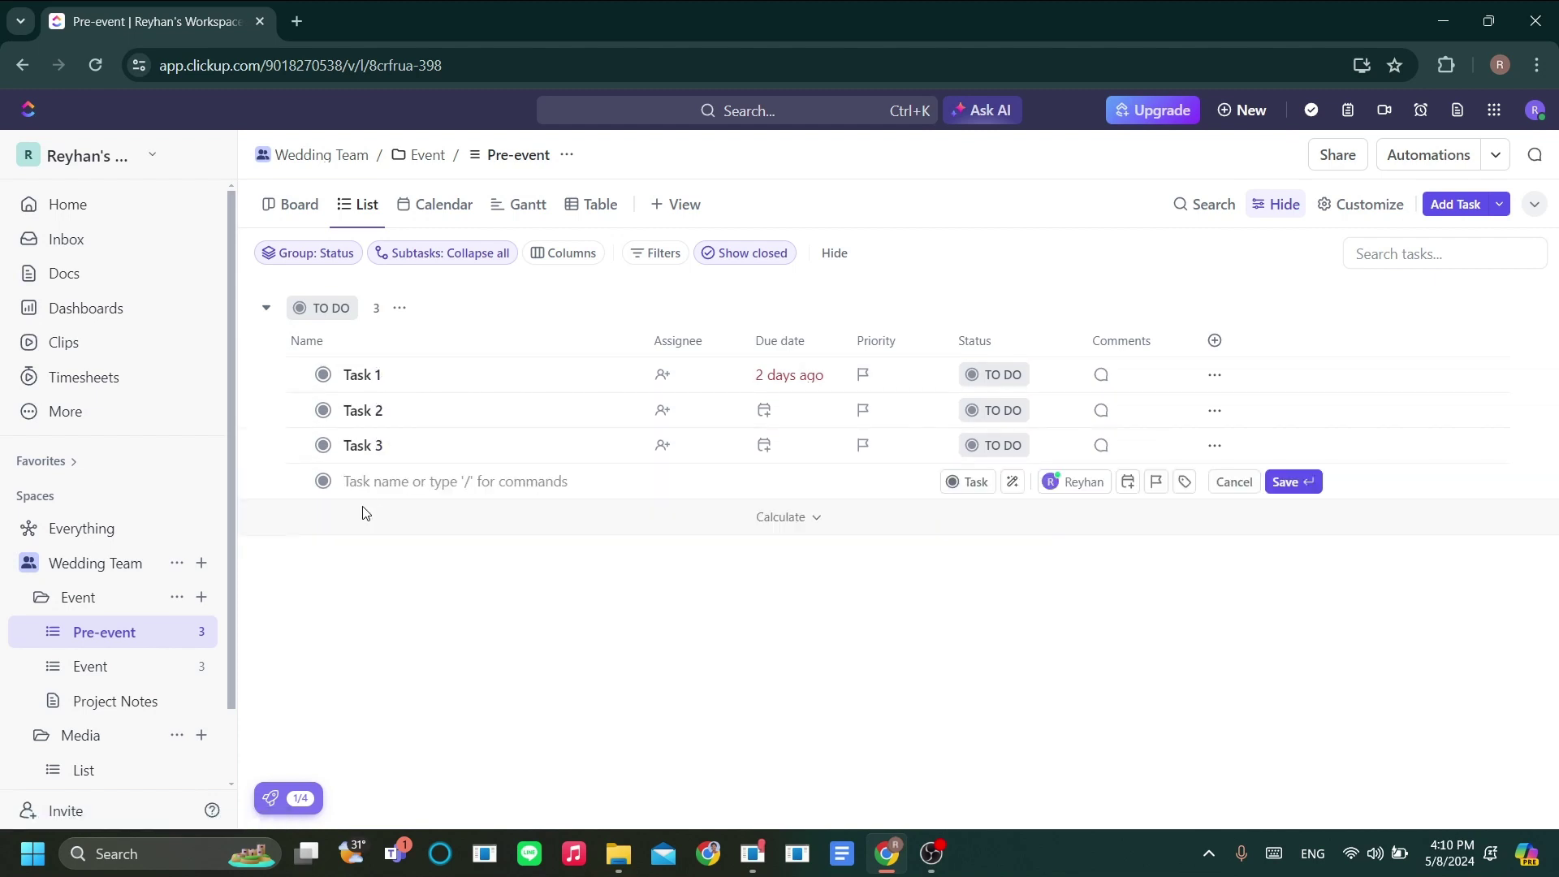
{"action": "type", "text": "Coordinate venue with vendors"}
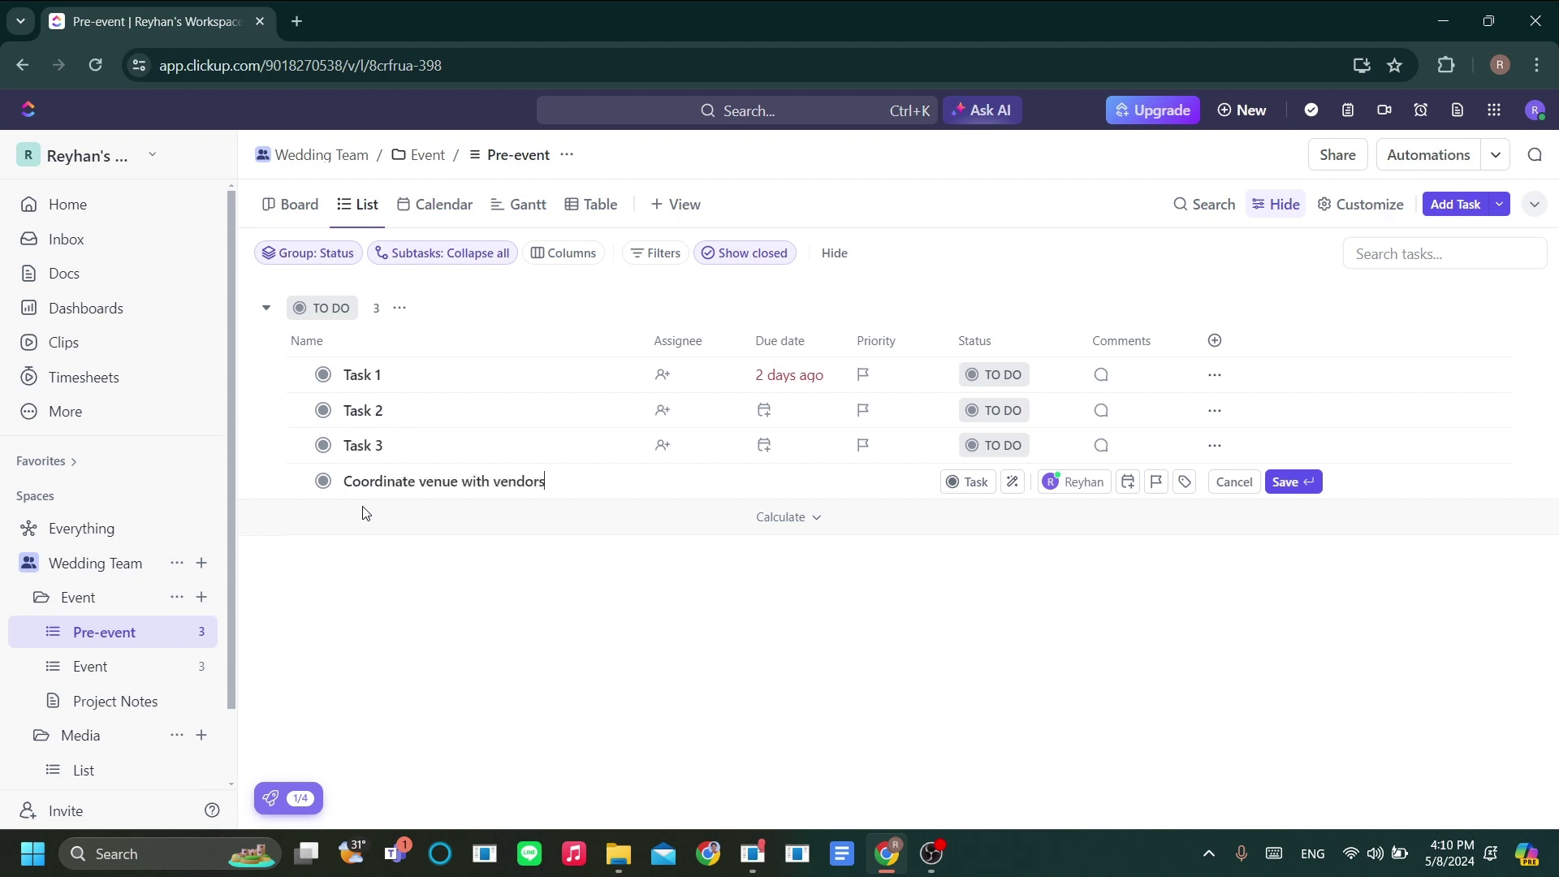
{"action": "key", "text": "Return"}
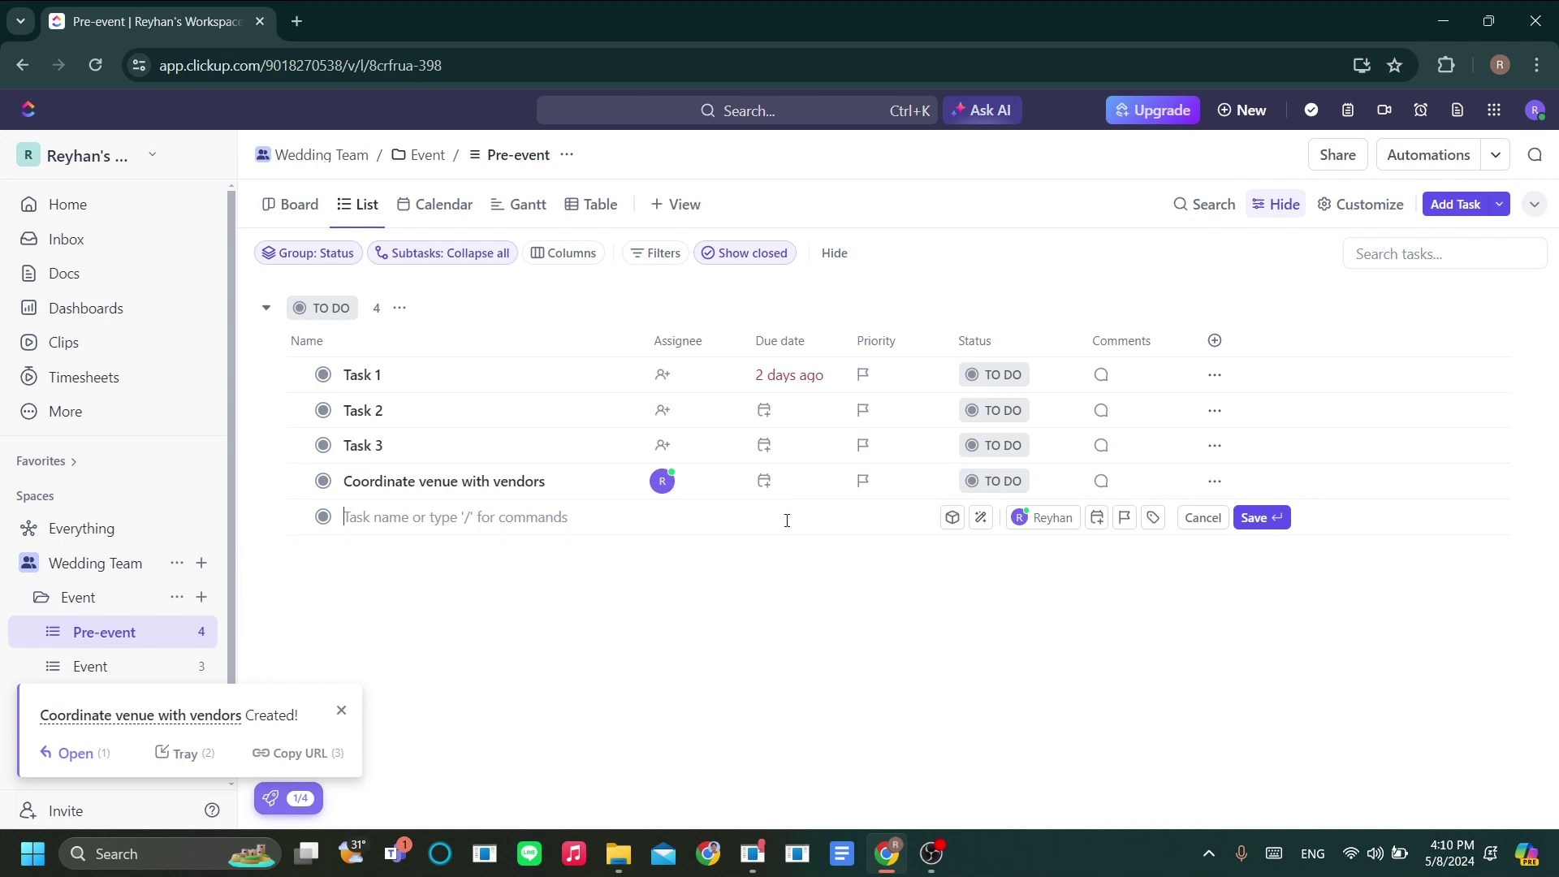
Step: Set the new task's due date to Tomorrow, May 9
{"action": "left_click", "coordinate": [752, 686]}
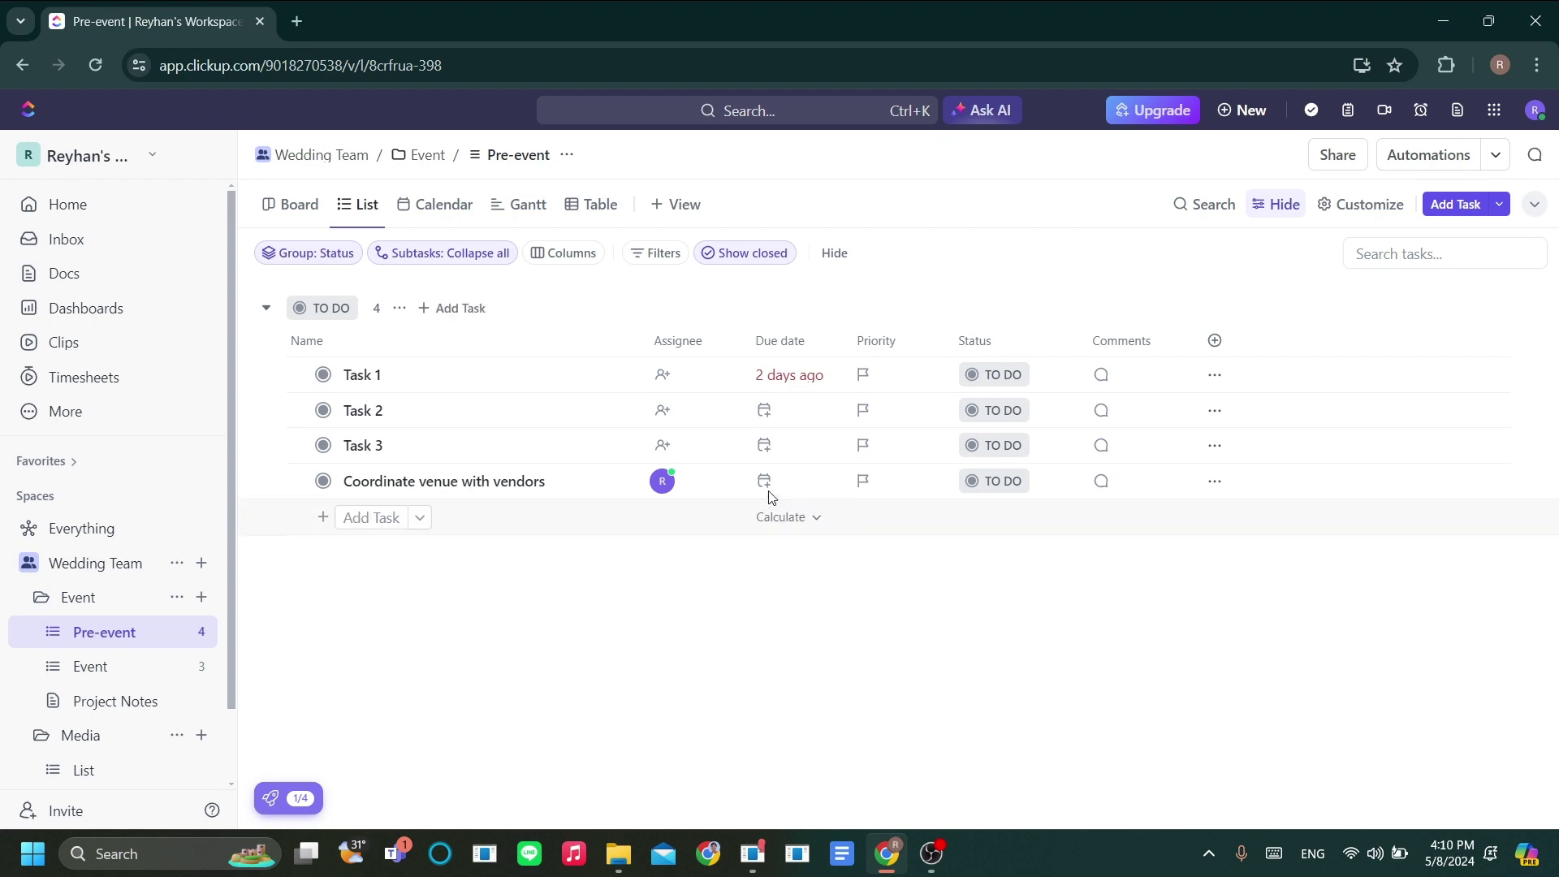
{"action": "left_click", "coordinate": [782, 518]}
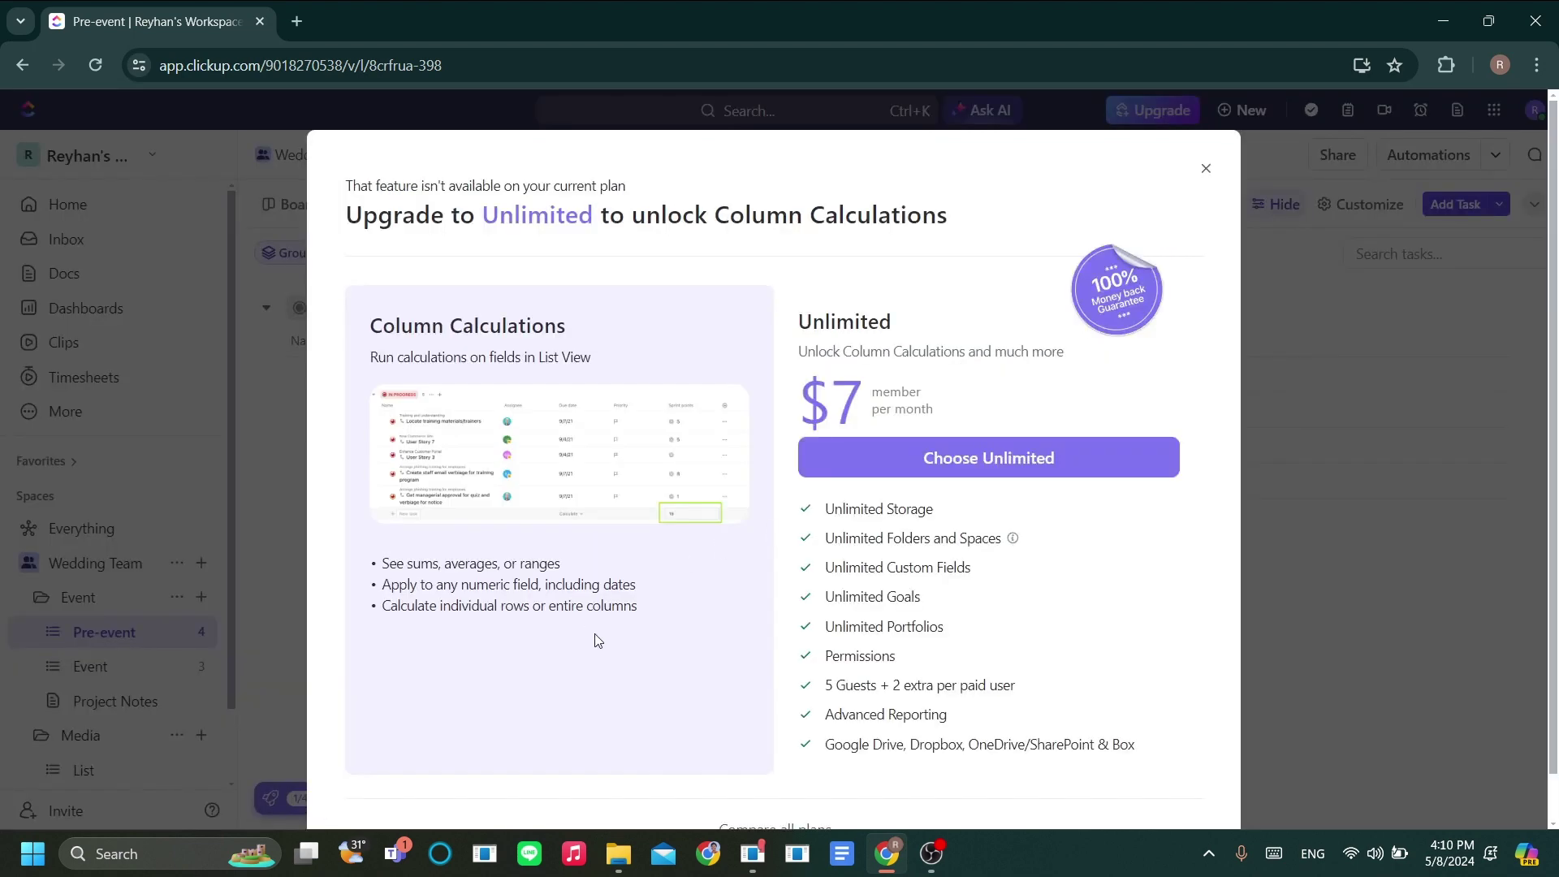
{"action": "left_click", "coordinate": [1208, 169]}
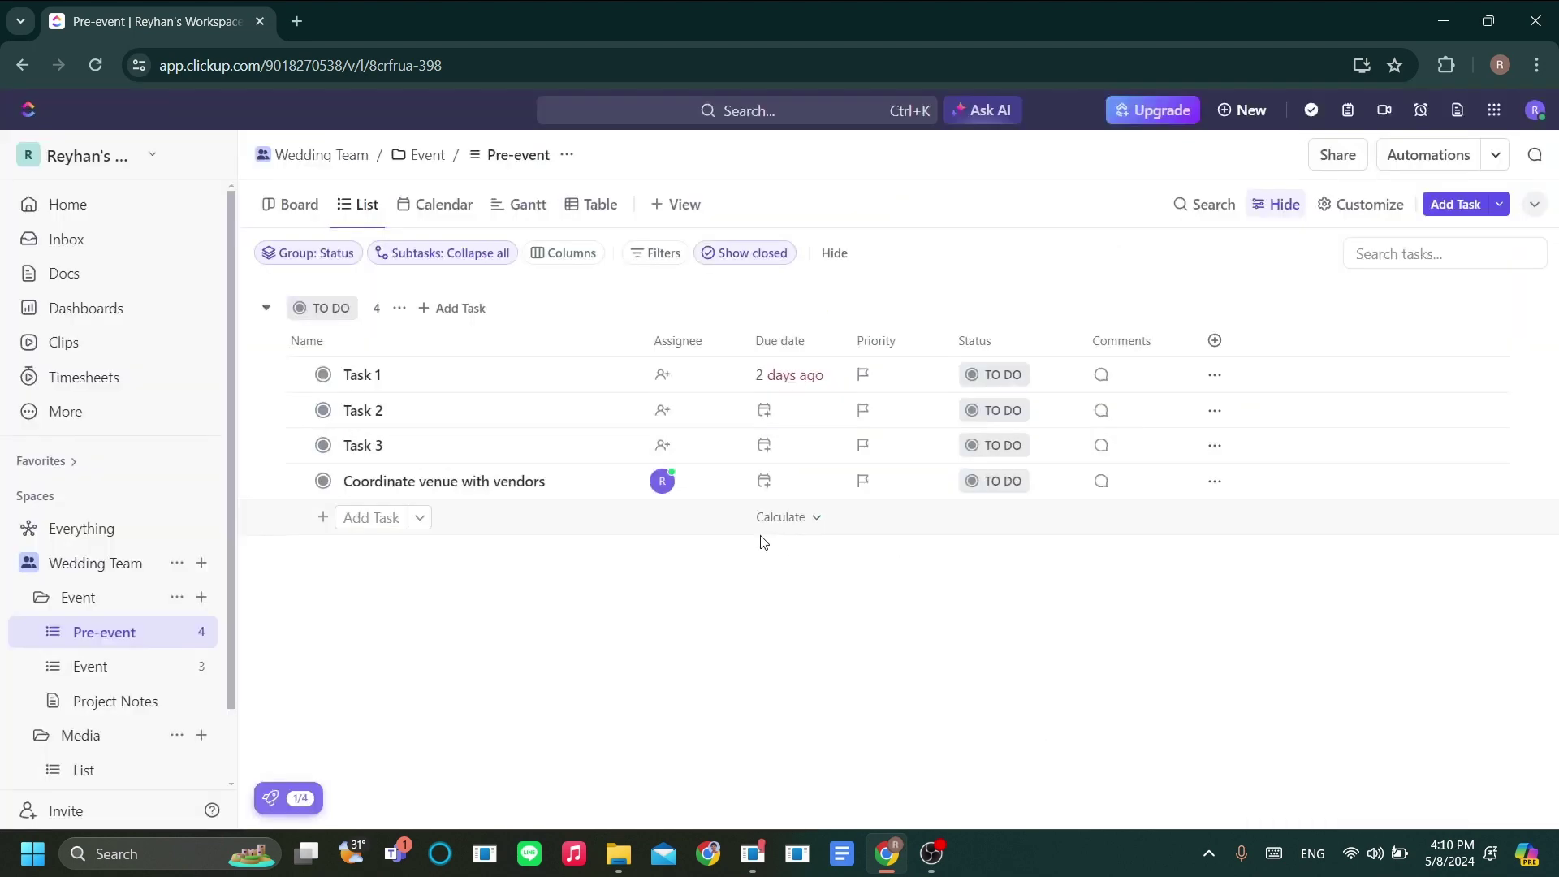
{"action": "left_click", "coordinate": [773, 485]}
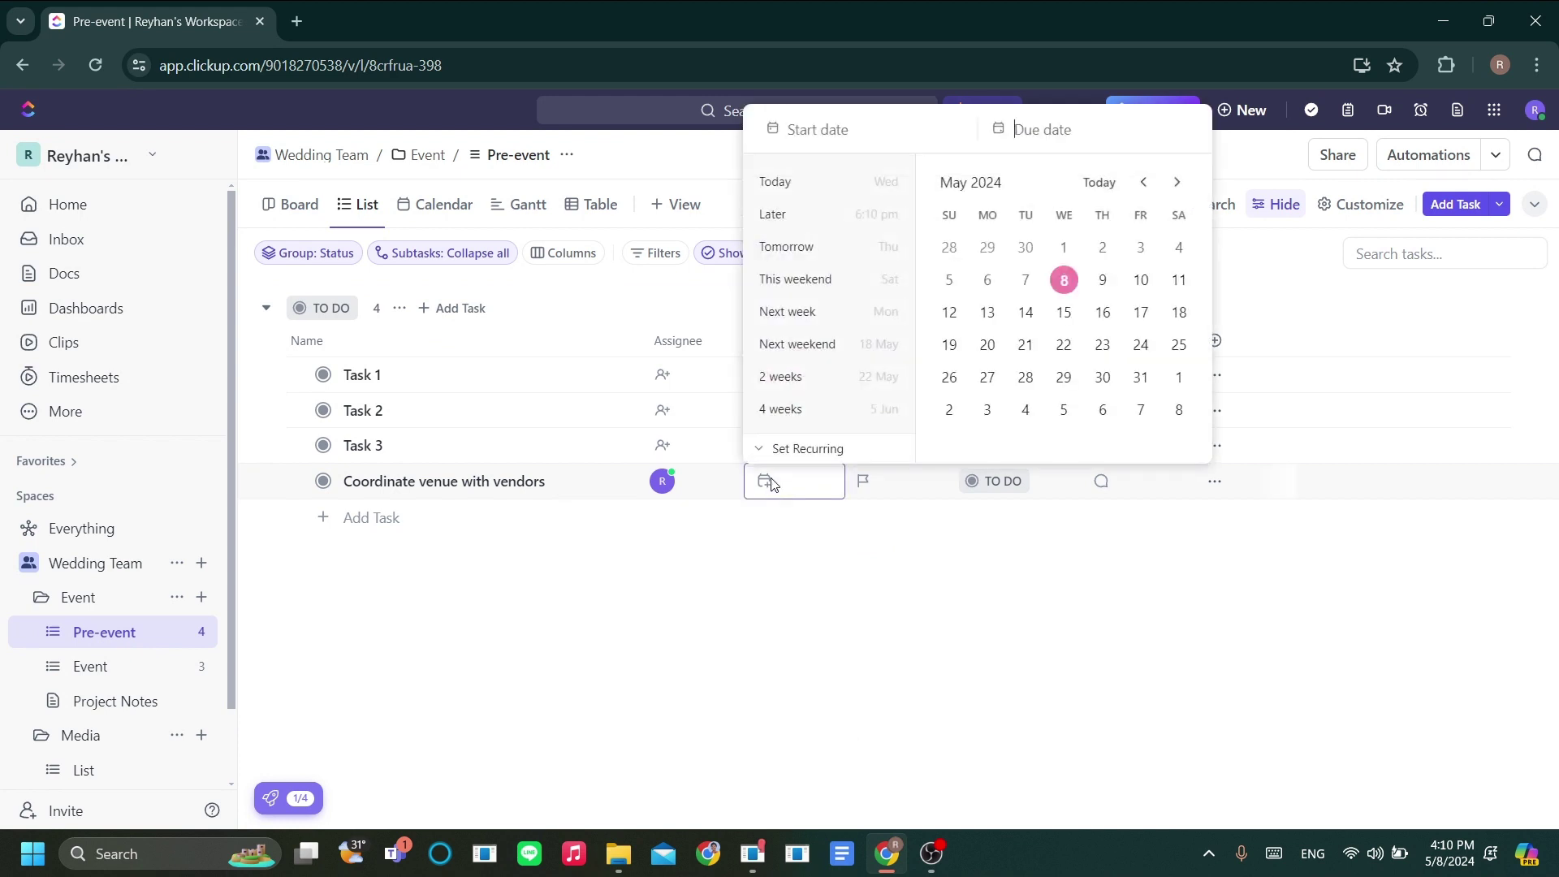
{"action": "left_click", "coordinate": [1101, 281]}
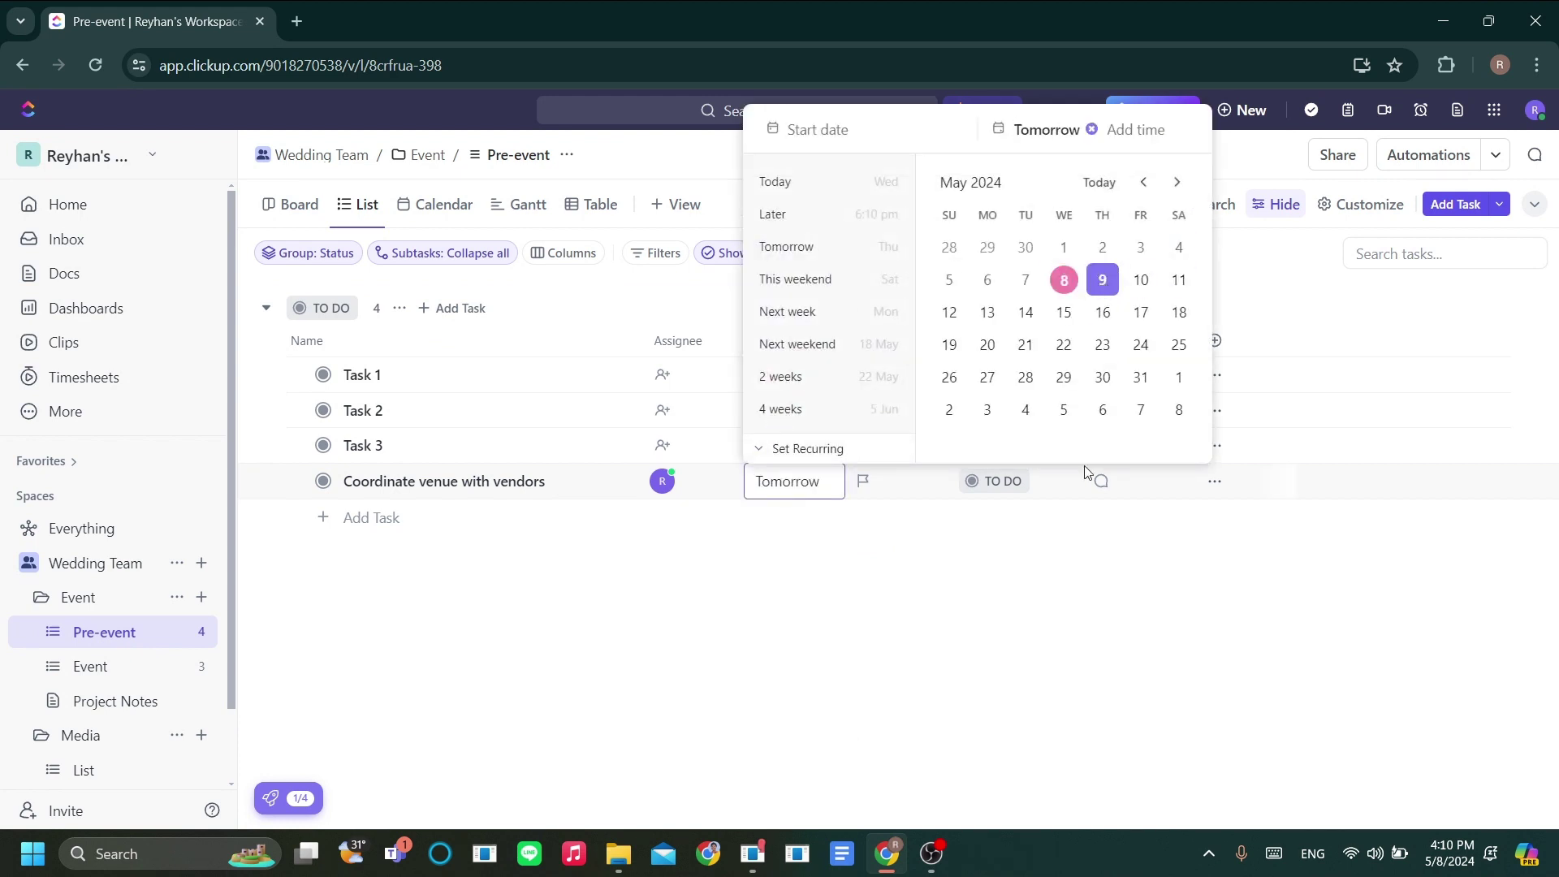
{"action": "left_click", "coordinate": [830, 721]}
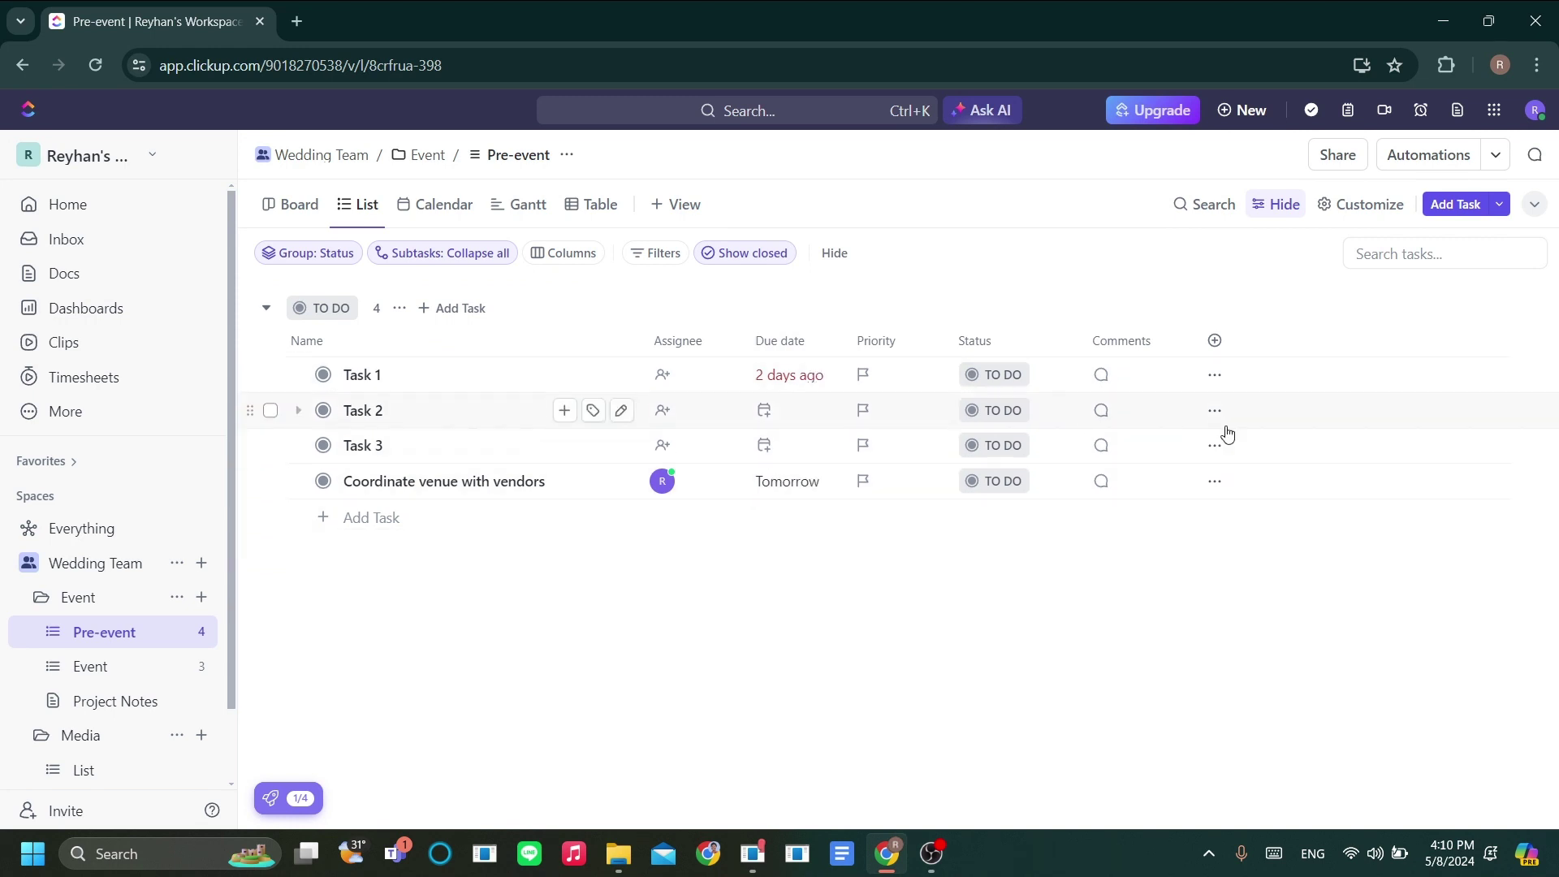
Step: On the Pre-event board, drag 'Coordinate venue with vendors' from TO DO into IN PROGRESS
{"action": "left_click", "coordinate": [291, 221]}
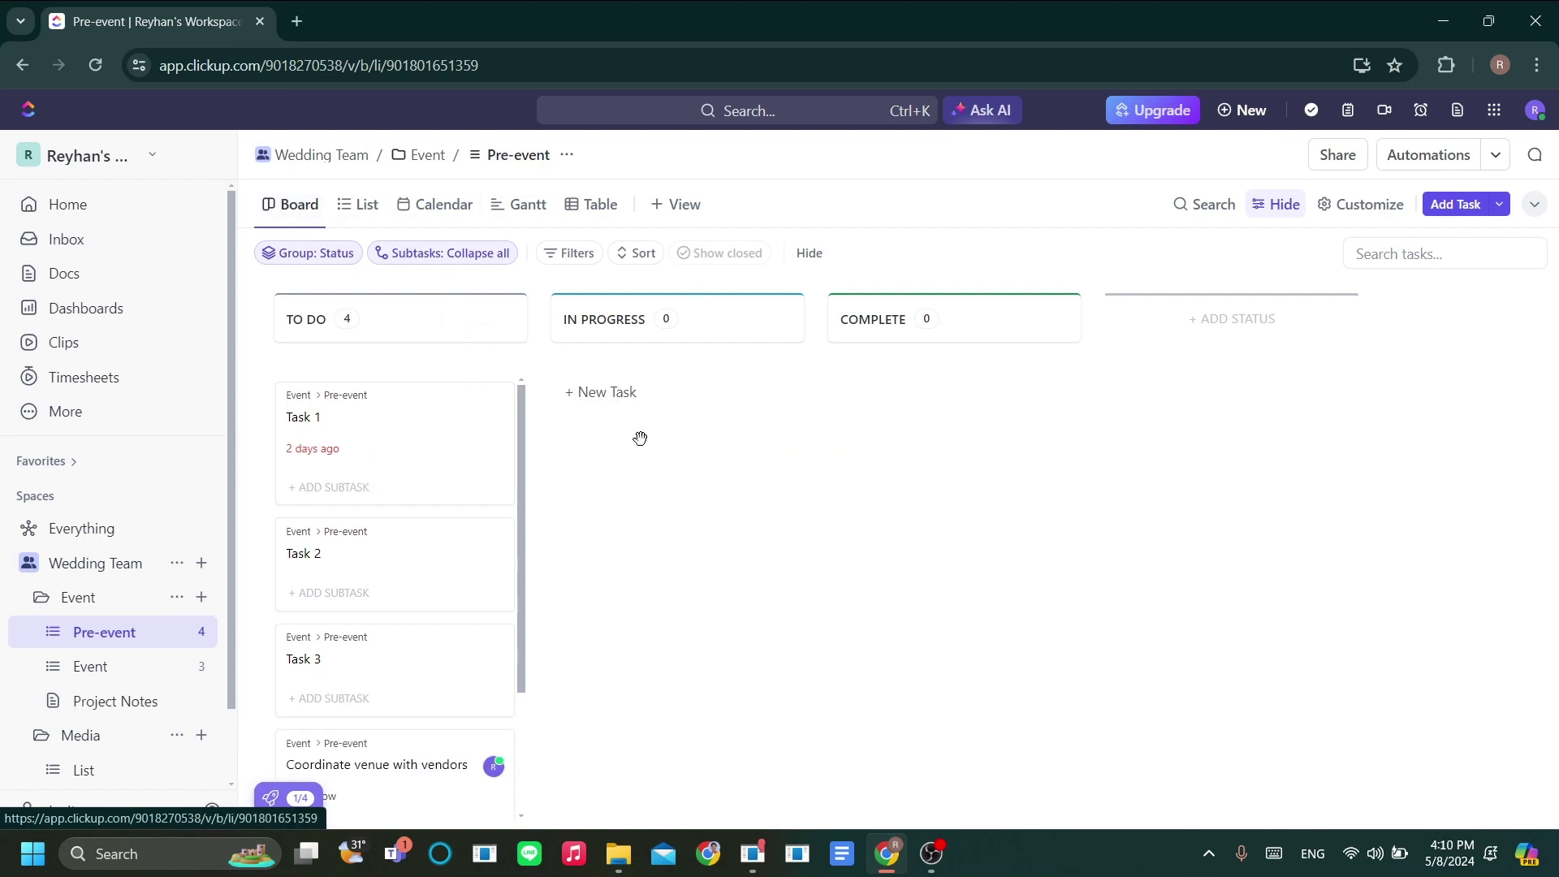
{"action": "scroll", "coordinate": [455, 617], "scroll_direction": "down", "scroll_amount": 3}
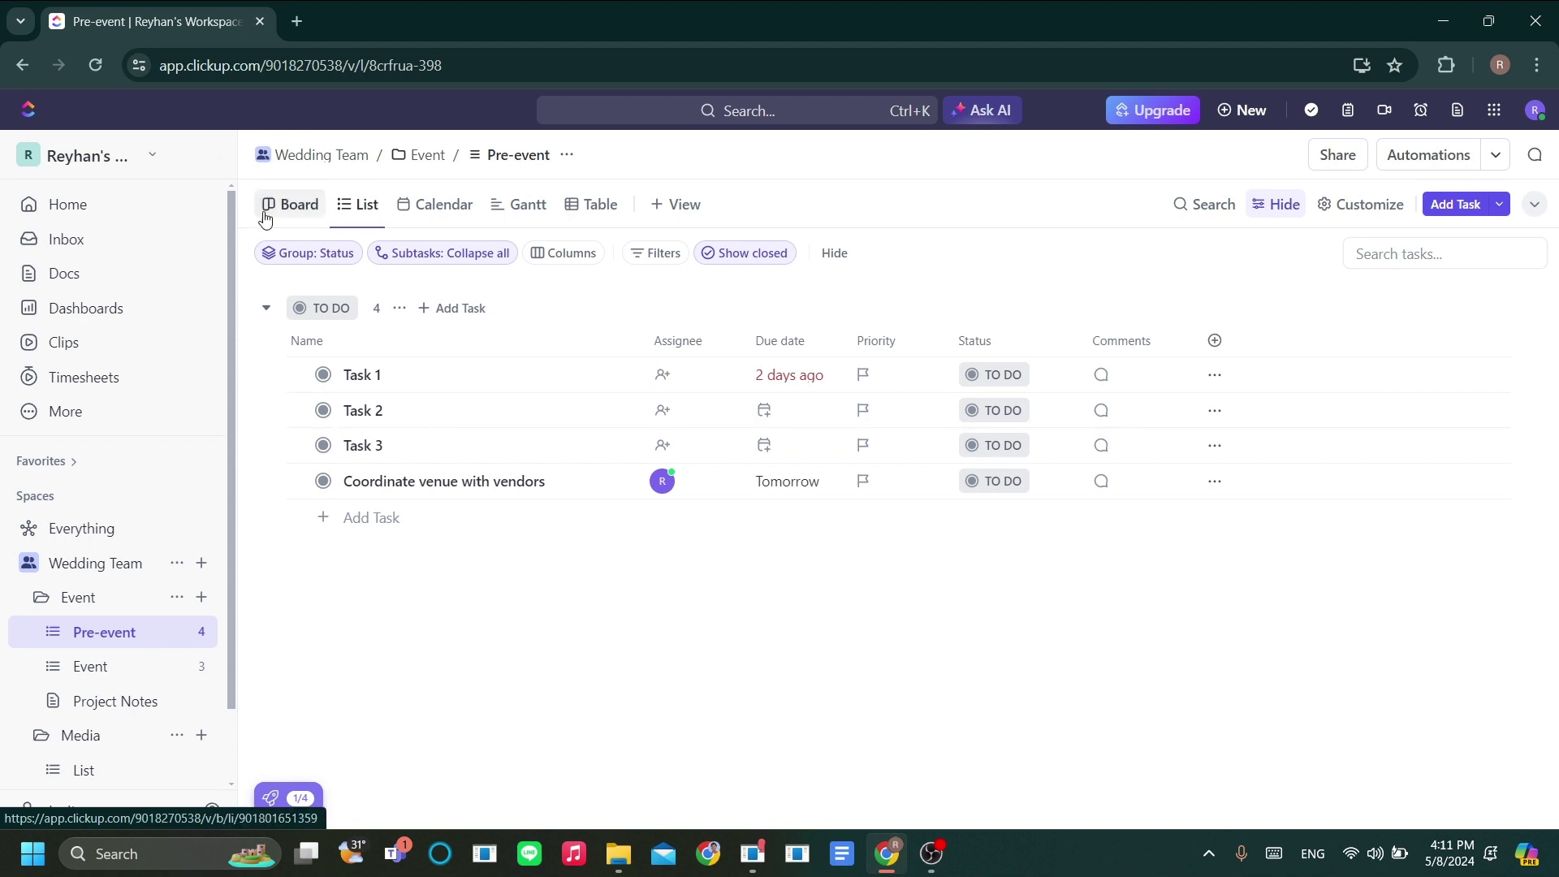
{"action": "left_click", "coordinate": [294, 211]}
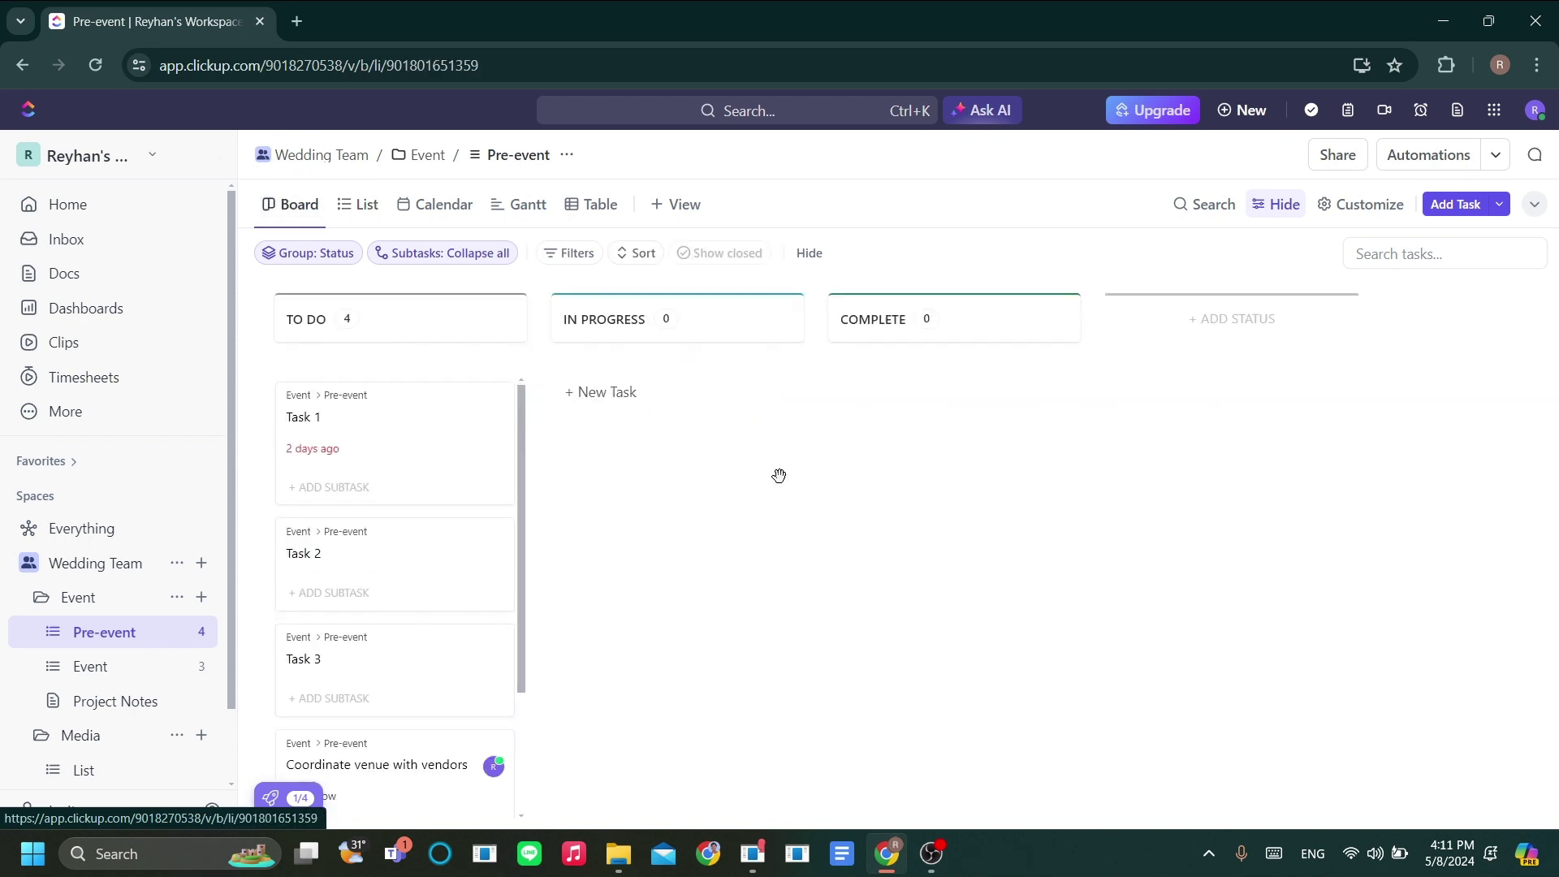
{"action": "scroll", "coordinate": [430, 755], "scroll_direction": "down", "scroll_amount": 3}
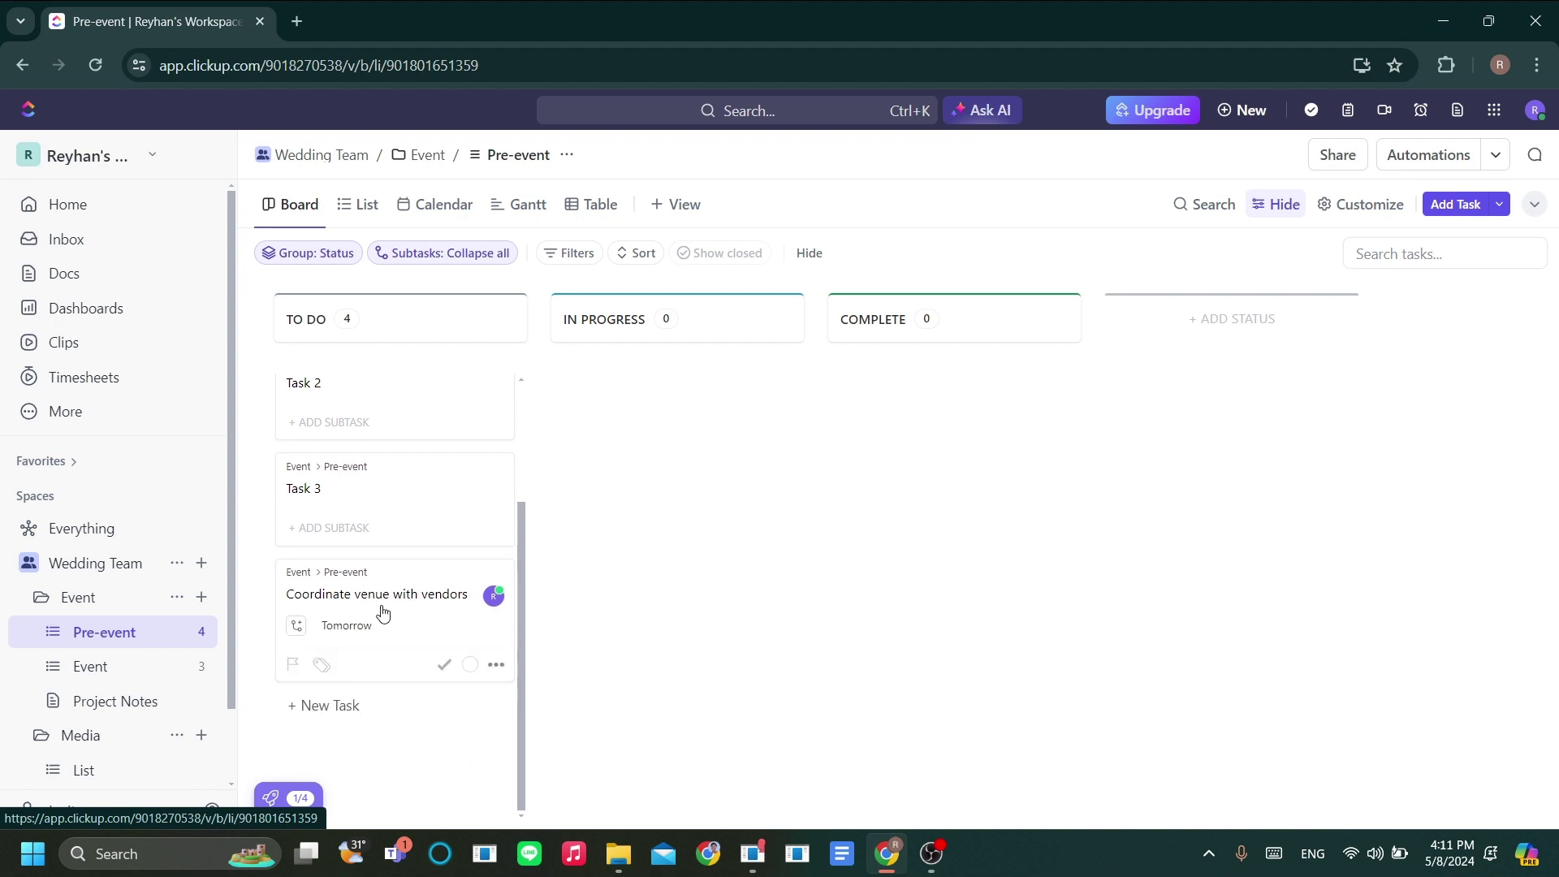
{"action": "left_click_drag", "start_coordinate": [711, 440], "coordinate": [701, 431]}
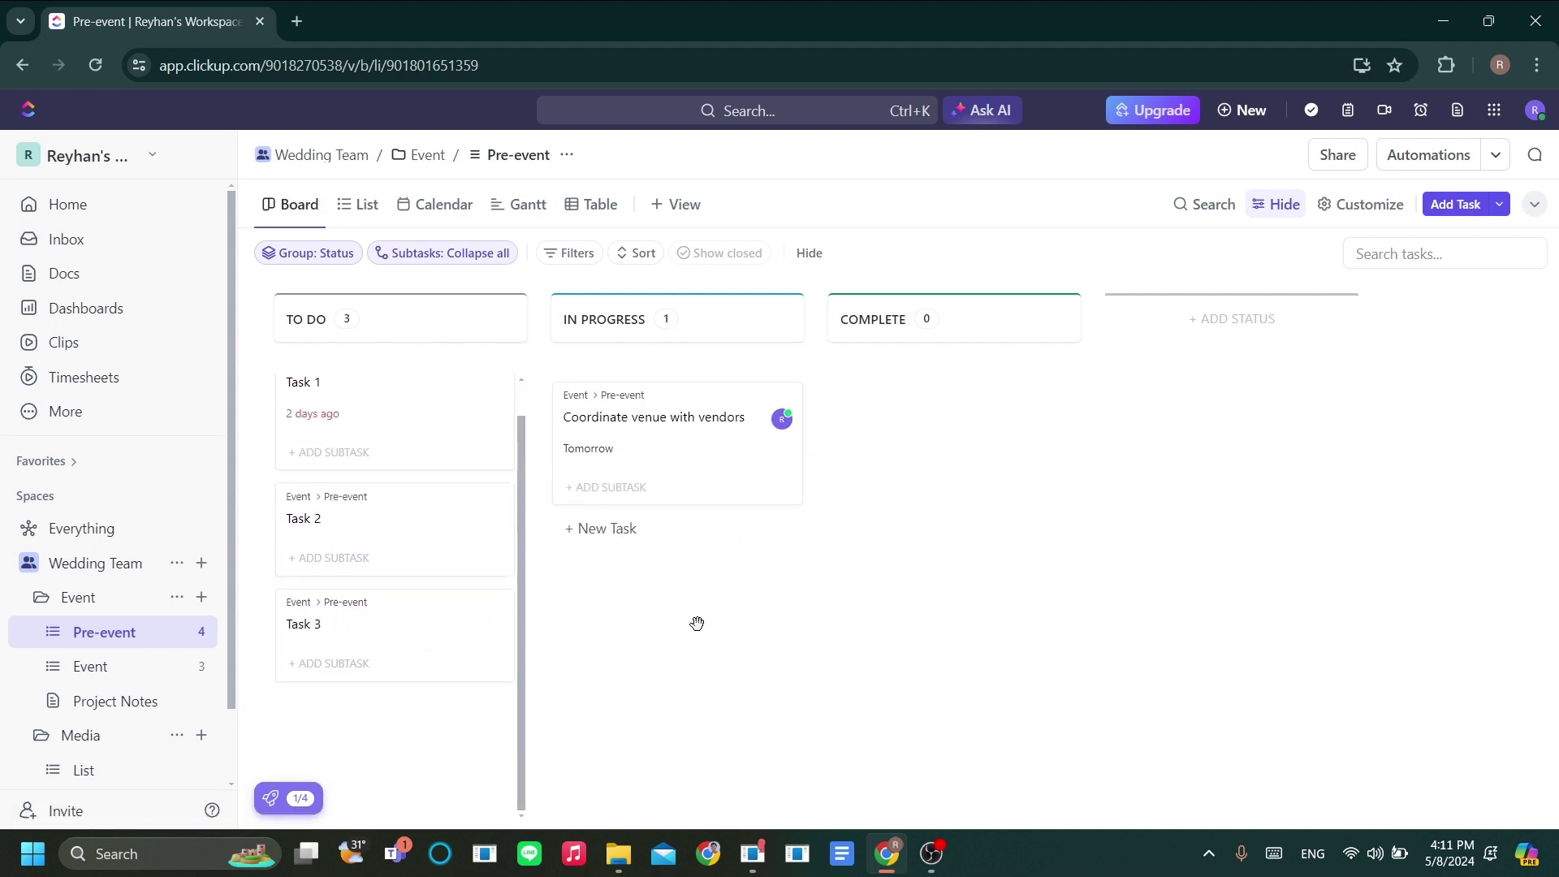
Step: Check the task dates in Calendar view, then bring up the view-type picker for Pre-event
{"action": "left_click", "coordinate": [447, 204]}
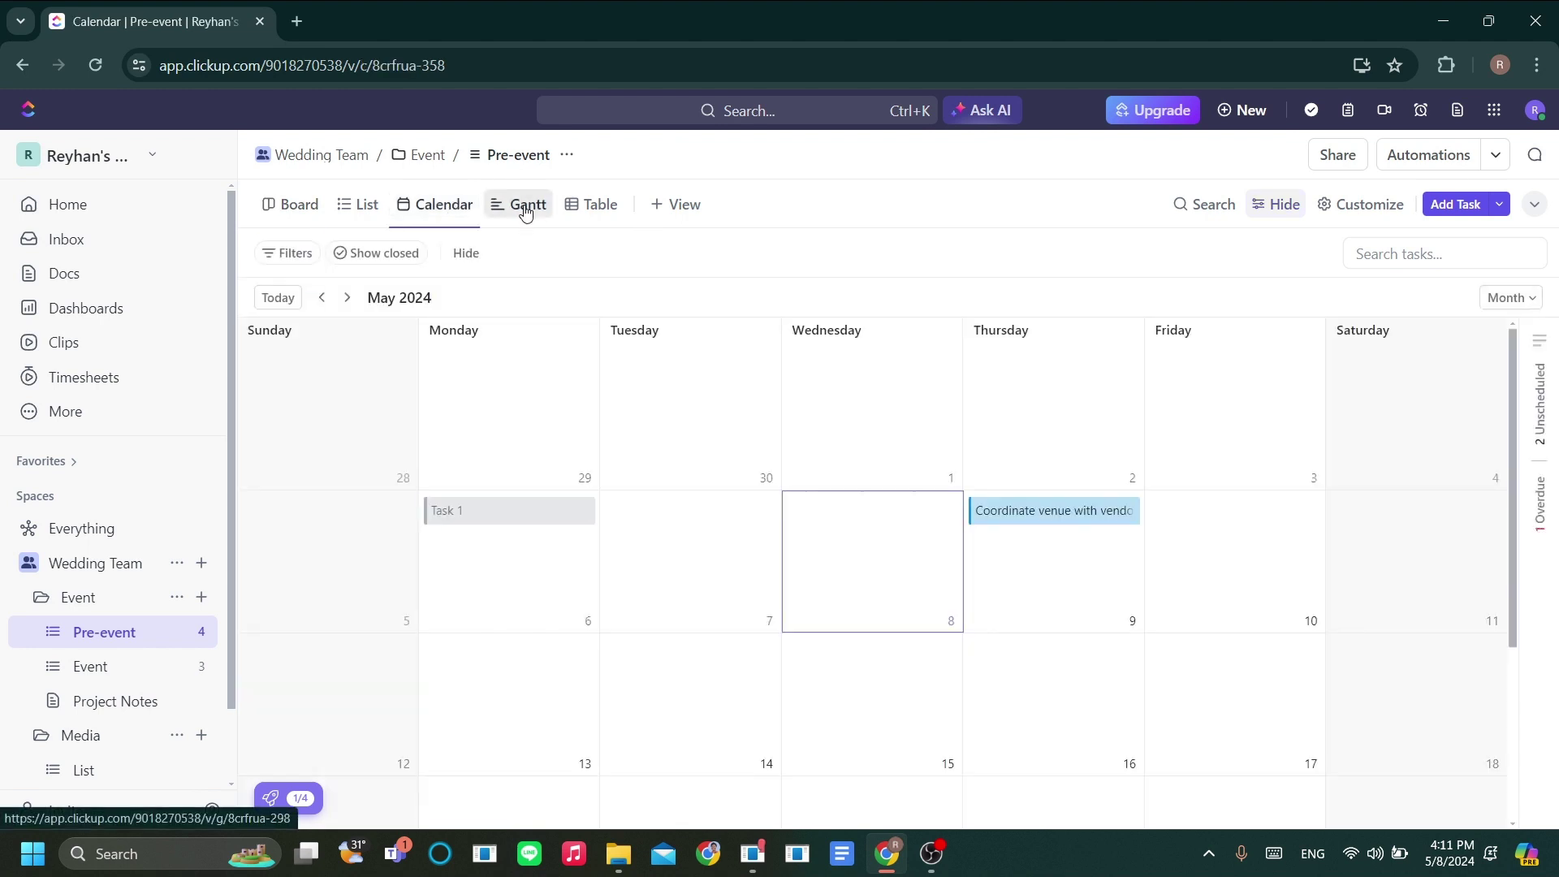
{"action": "double_click", "coordinate": [533, 362]}
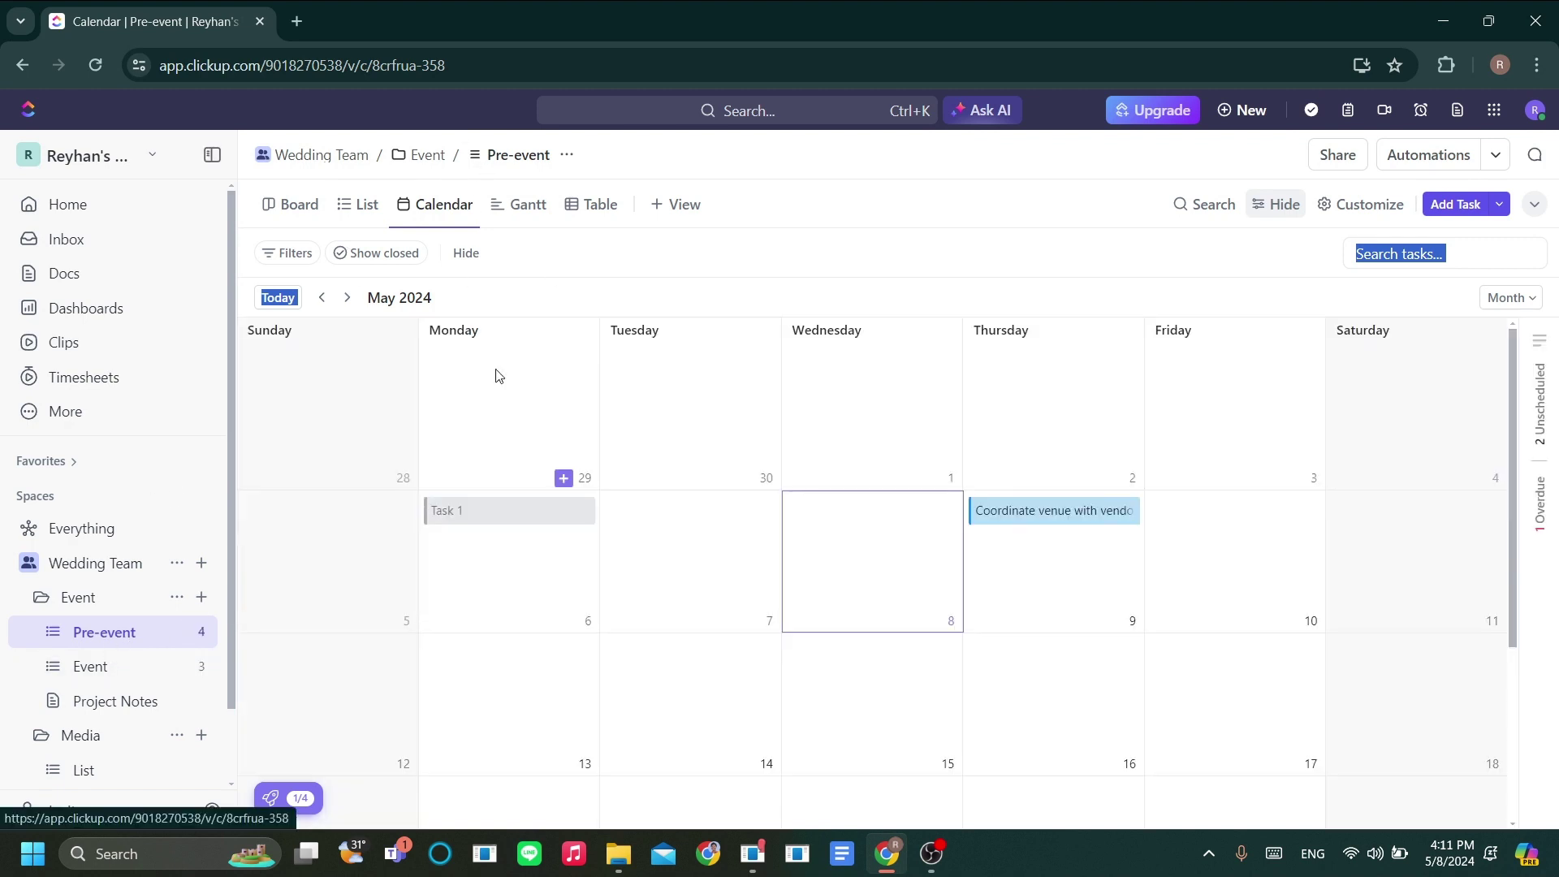
{"action": "left_click", "coordinate": [679, 203]}
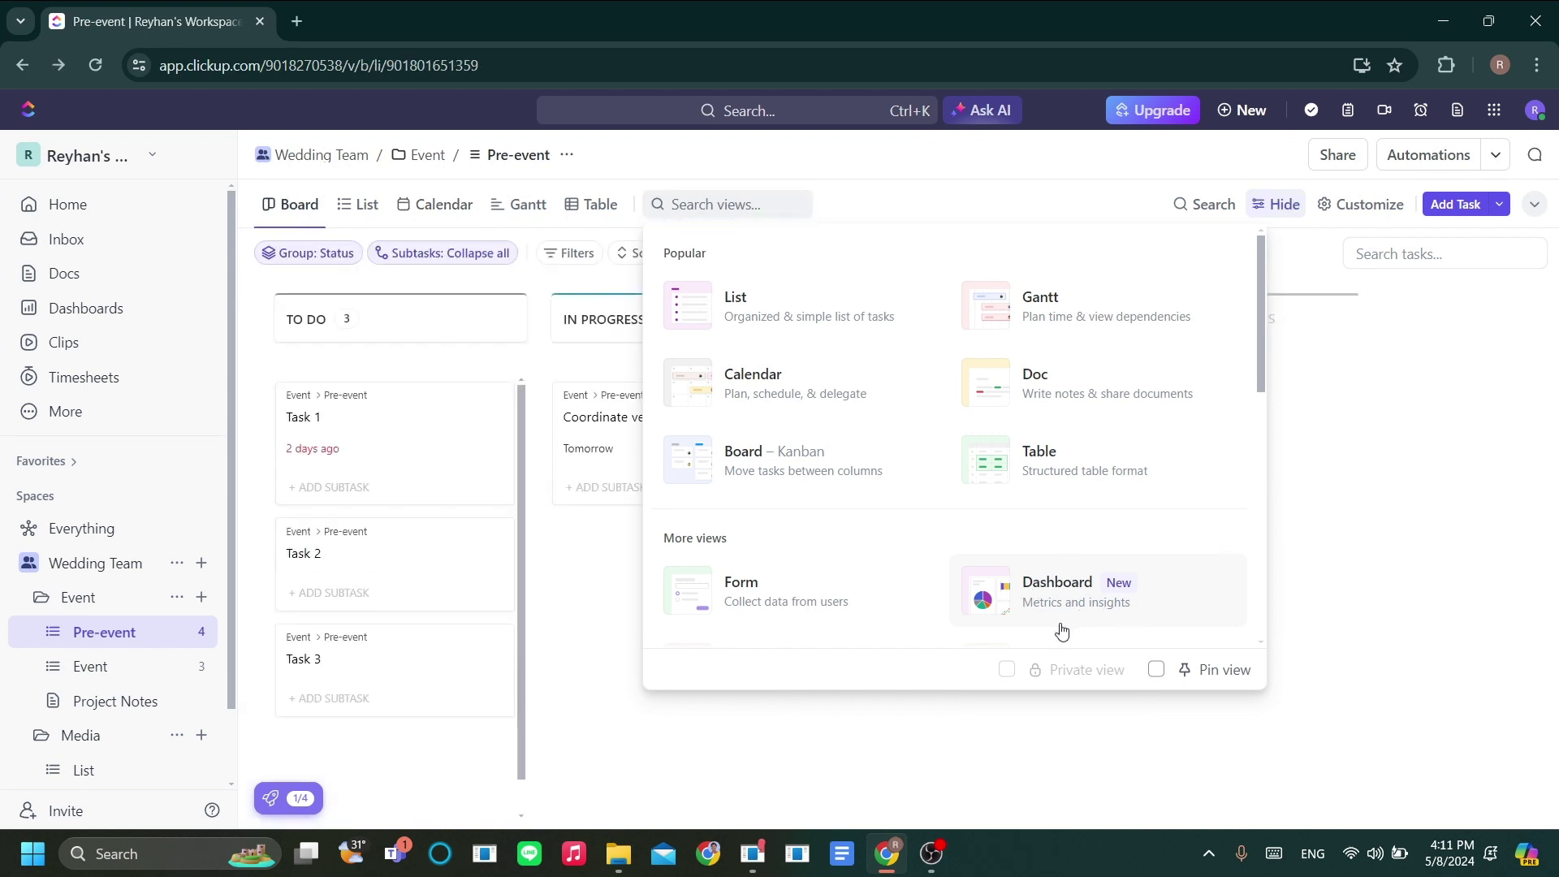
Step: Add a Dashboard view using the Simple Dashboard template and scroll through its task-count cards
{"action": "left_click", "coordinate": [1021, 579]}
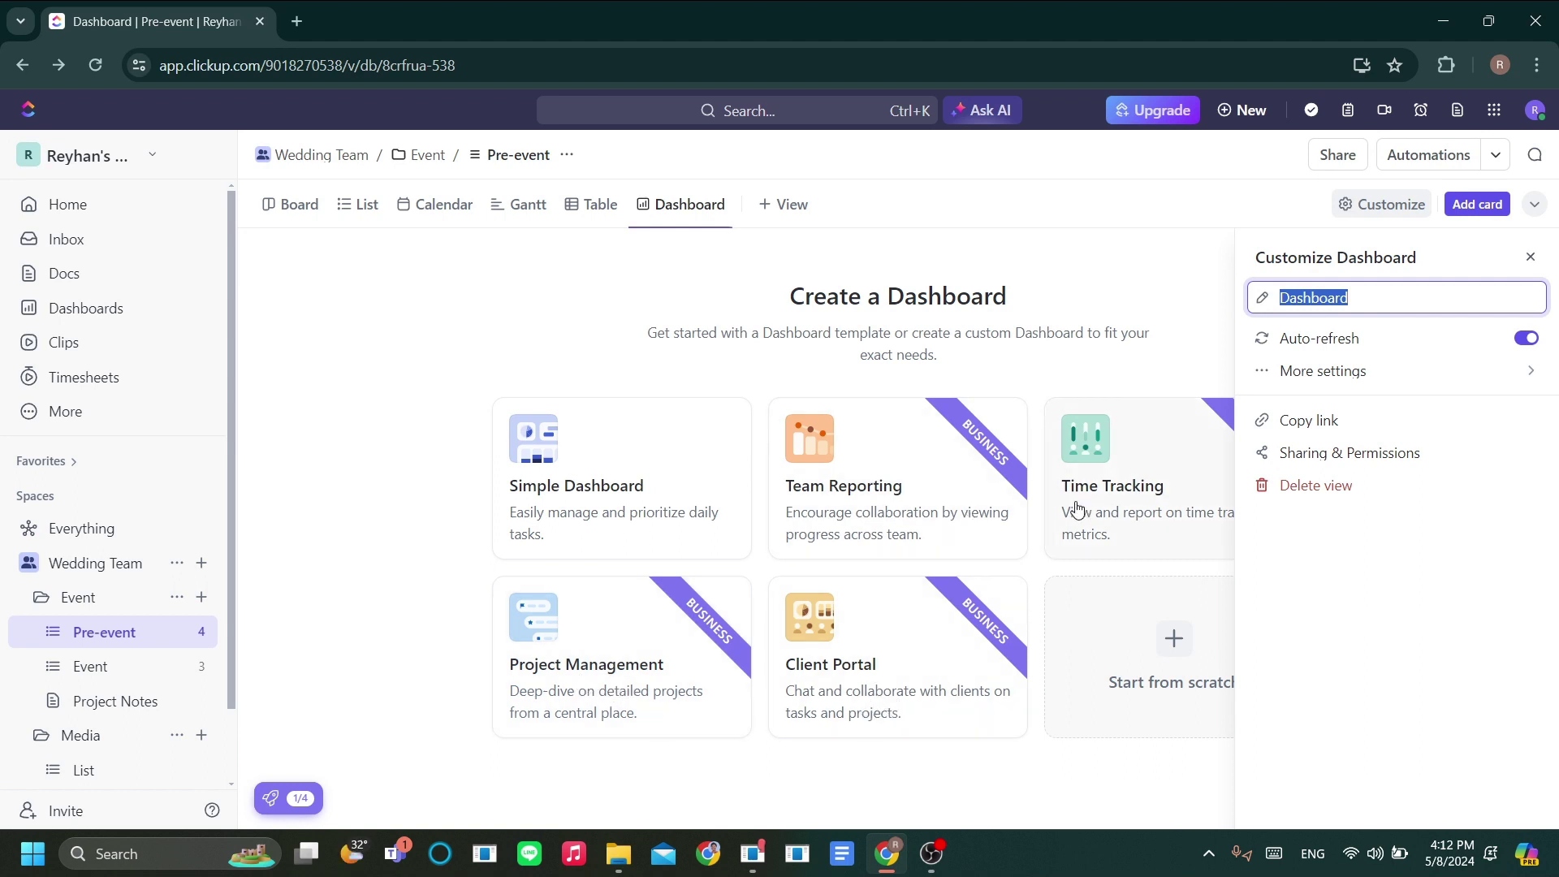
{"action": "left_click", "coordinate": [598, 501]}
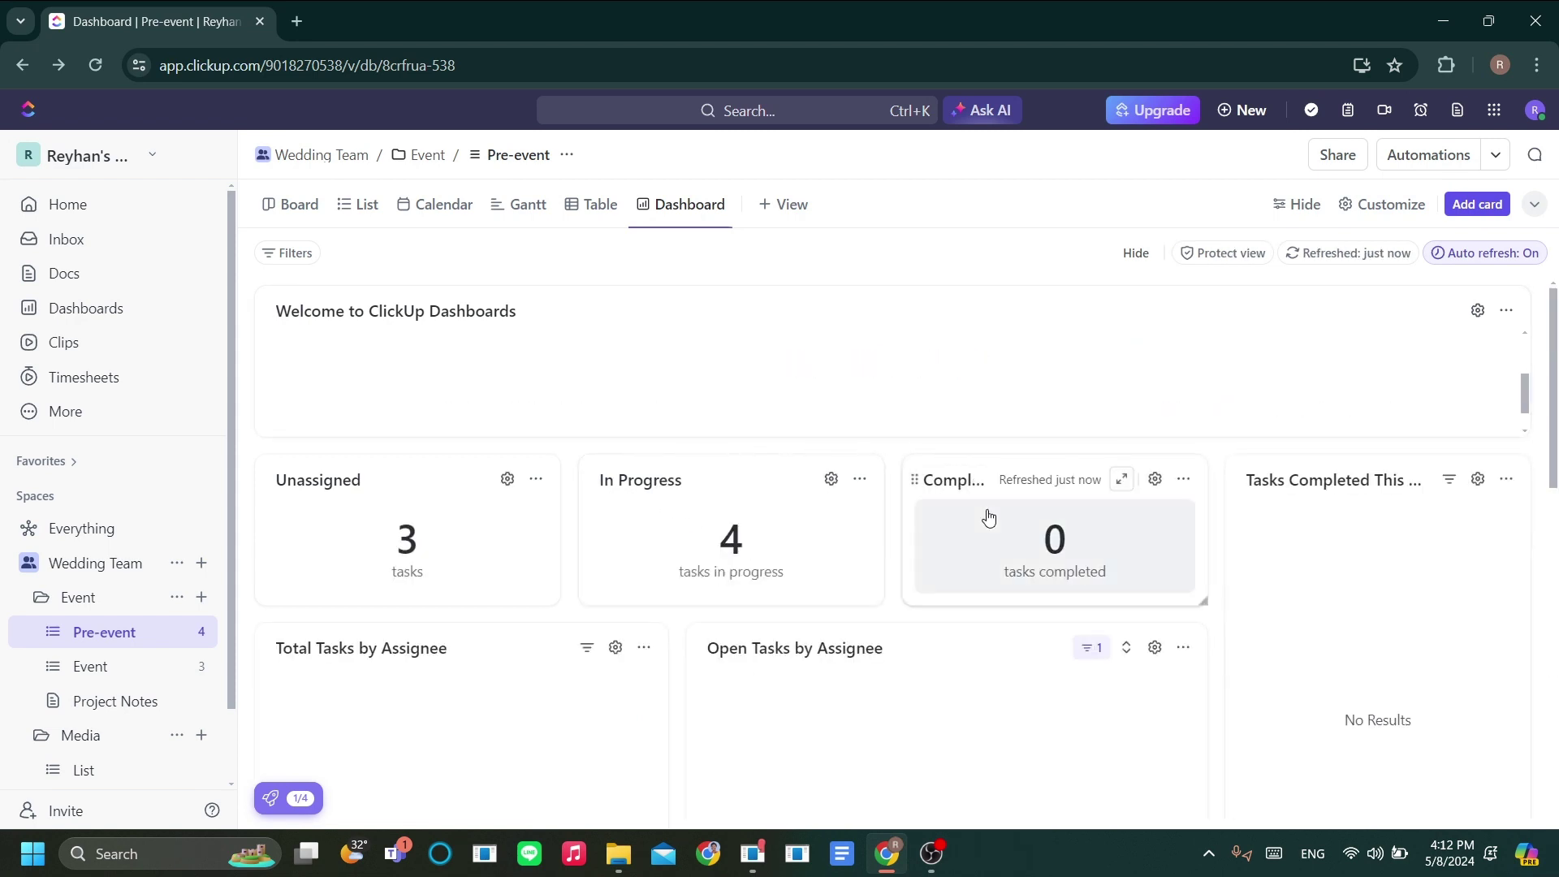
{"action": "scroll", "coordinate": [985, 513], "scroll_direction": "down", "scroll_amount": 5}
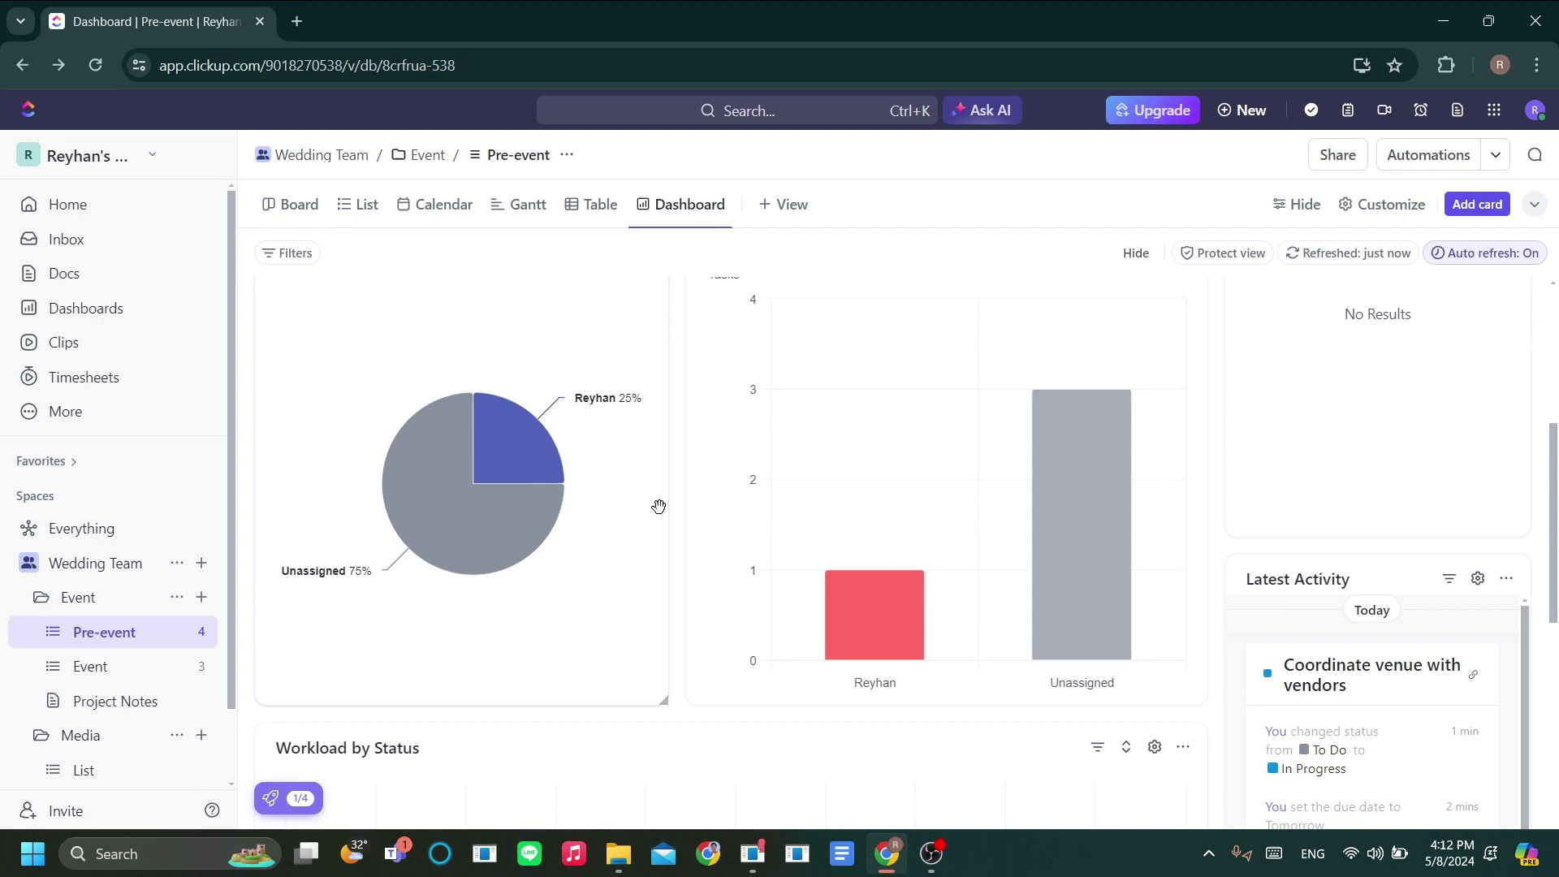
{"action": "scroll", "coordinate": [657, 504], "scroll_direction": "up", "scroll_amount": 5}
{"action": "scroll", "coordinate": [609, 479], "scroll_direction": "down", "scroll_amount": 6}
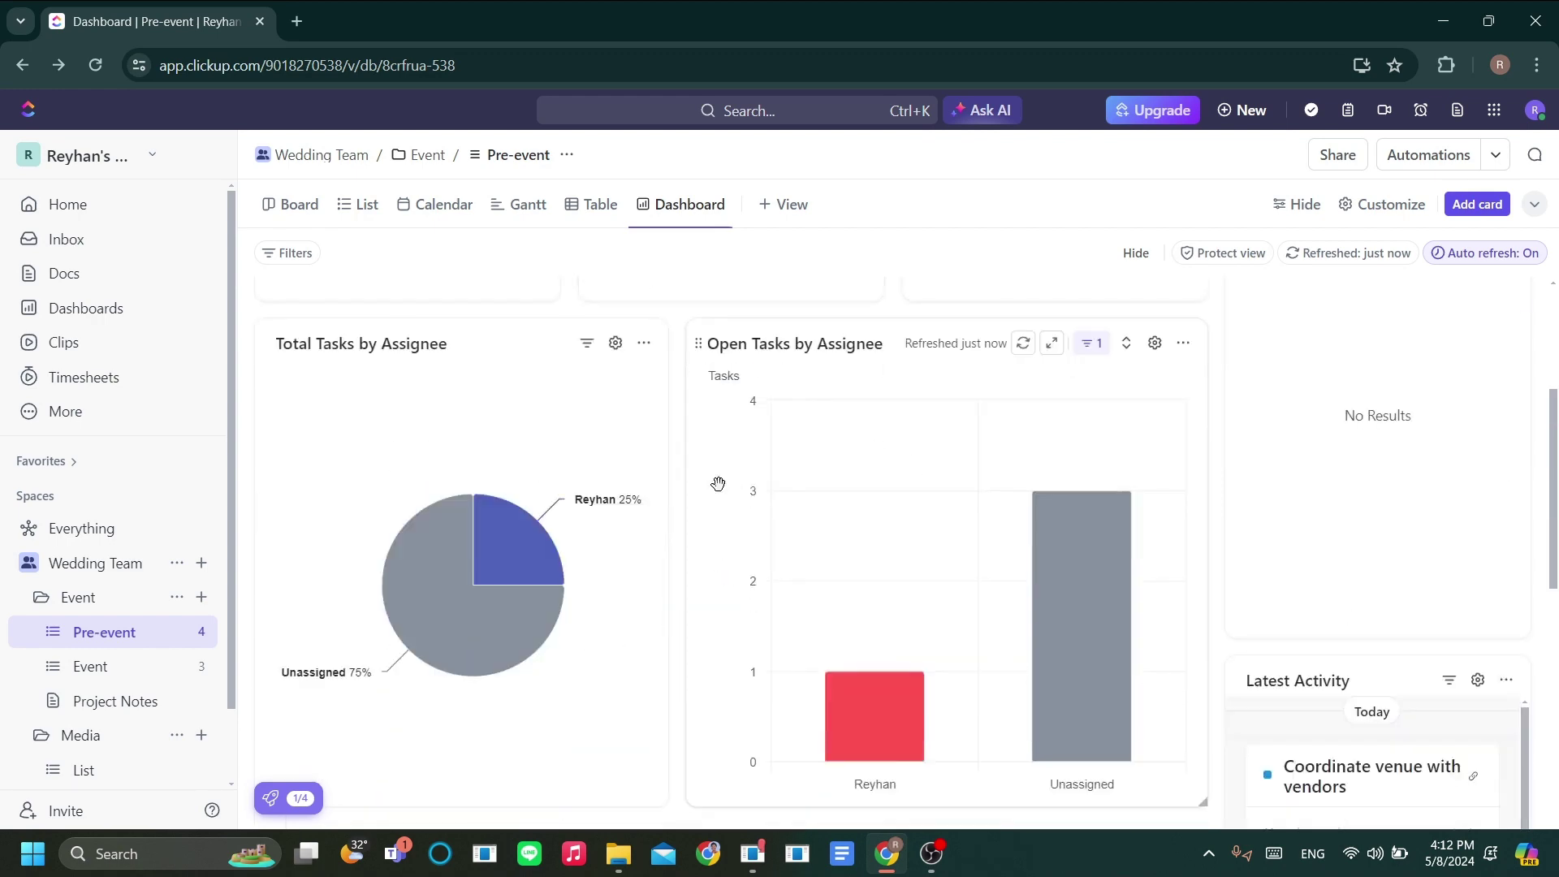
{"action": "scroll", "coordinate": [718, 484], "scroll_direction": "up", "scroll_amount": 3}
{"action": "scroll", "coordinate": [718, 484], "scroll_direction": "up", "scroll_amount": 3}
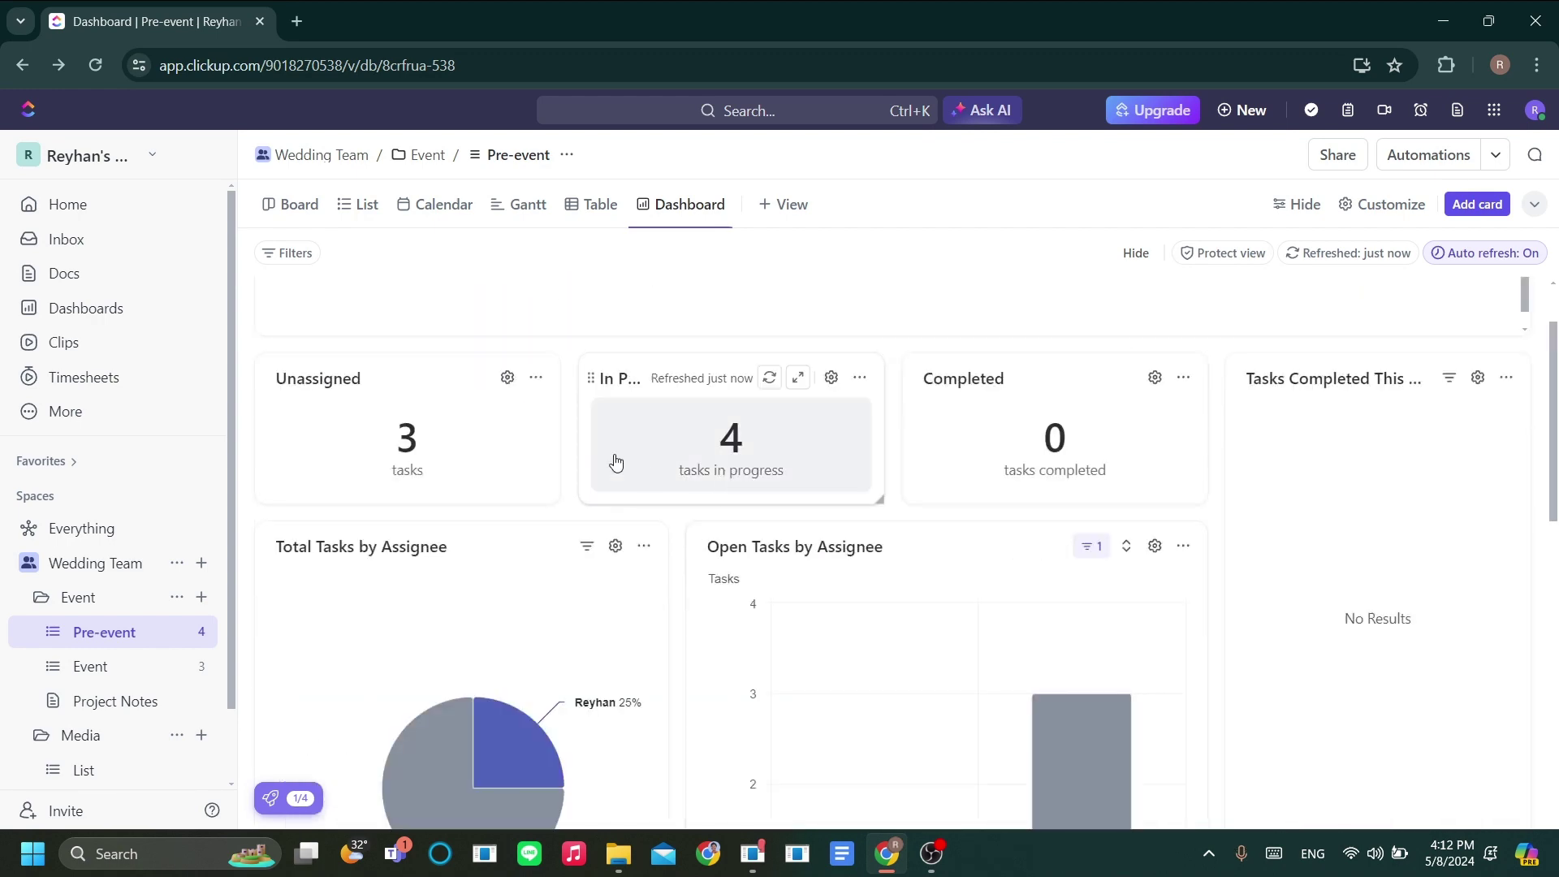
Step: Leave the Pre-event board for the Event folder's Overview, showing Pre-event 0/4 and Event 0/3
{"action": "left_click", "coordinate": [290, 204]}
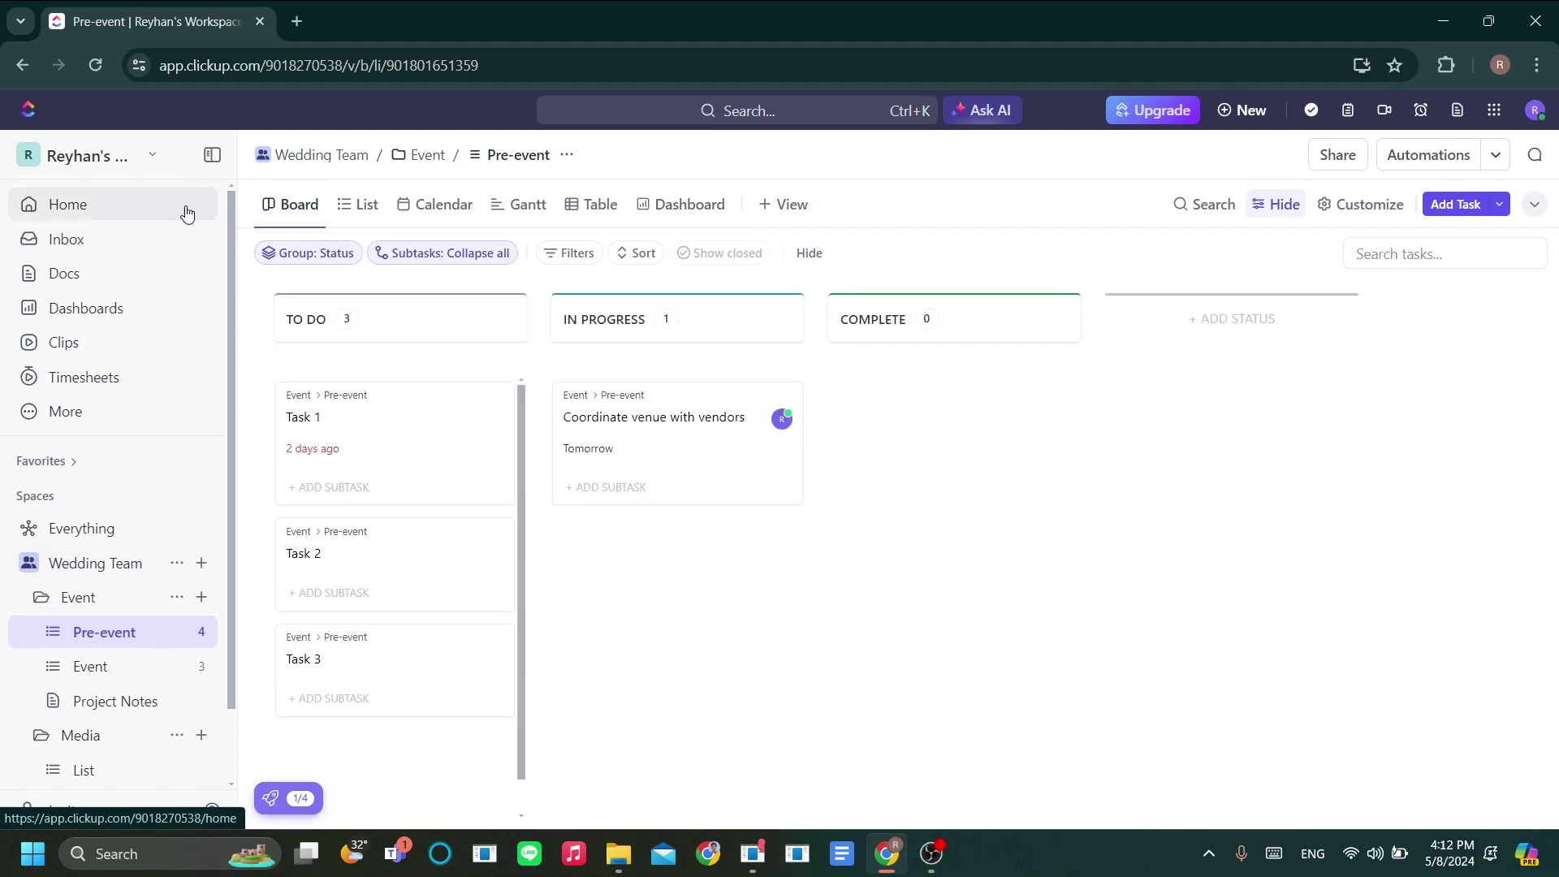
{"action": "left_click", "coordinate": [99, 602]}
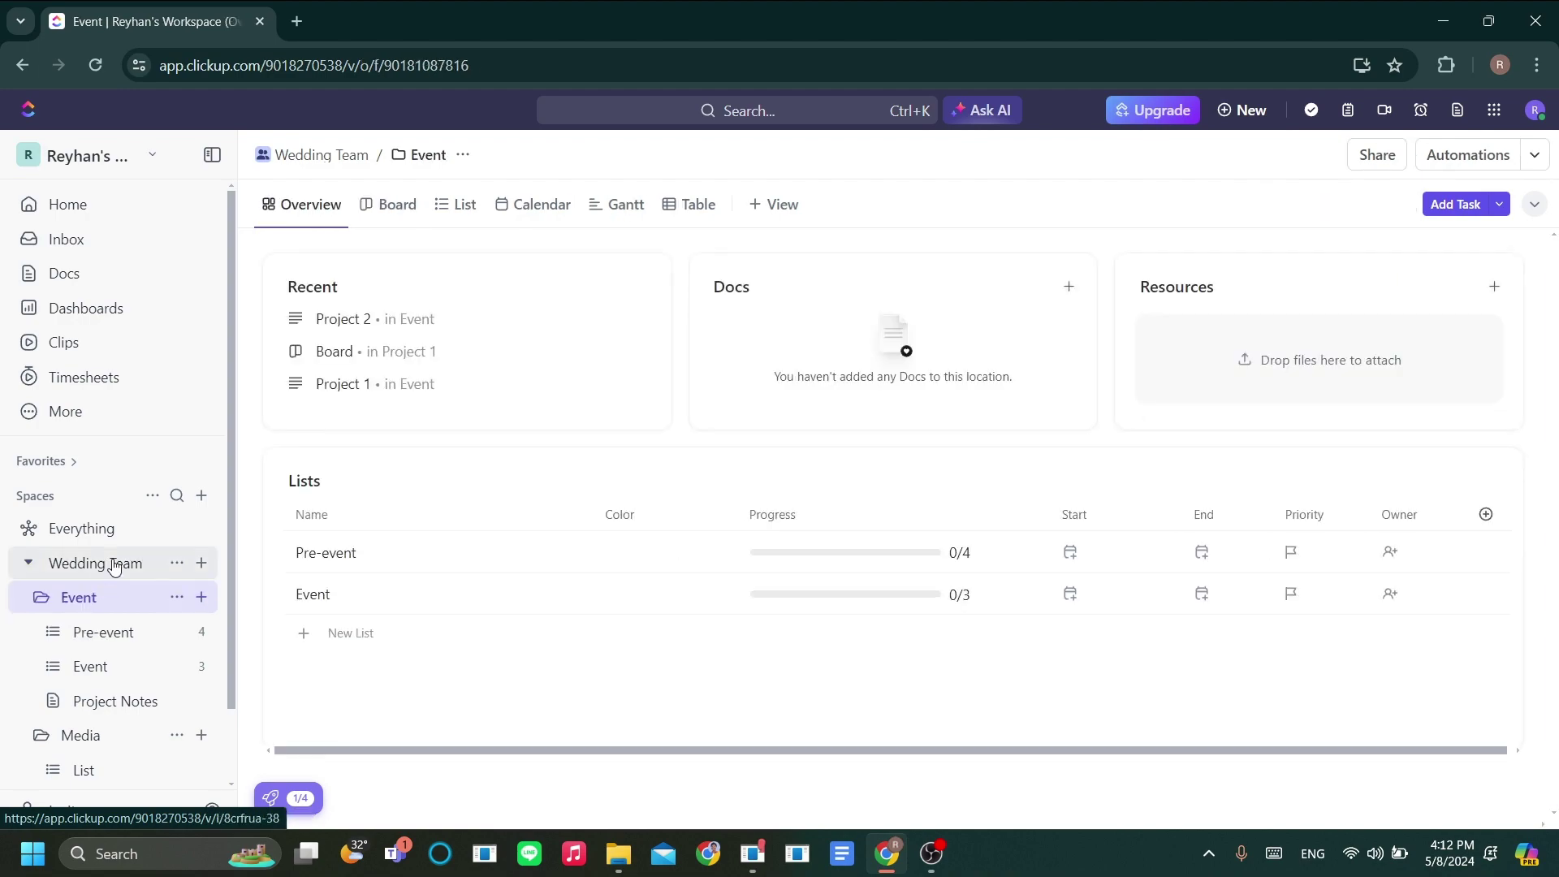